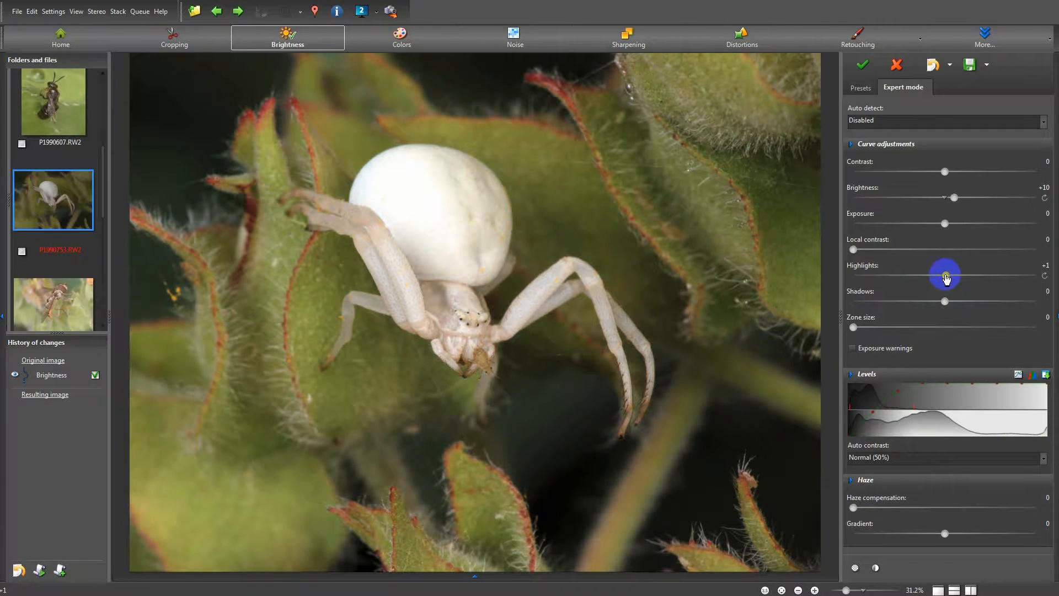
# Step: Try the spider photo's highlights at -98, set them to +2, and set the brightness to +1
pyautogui.moveTo(945, 276); pyautogui.dragTo(769, 272)
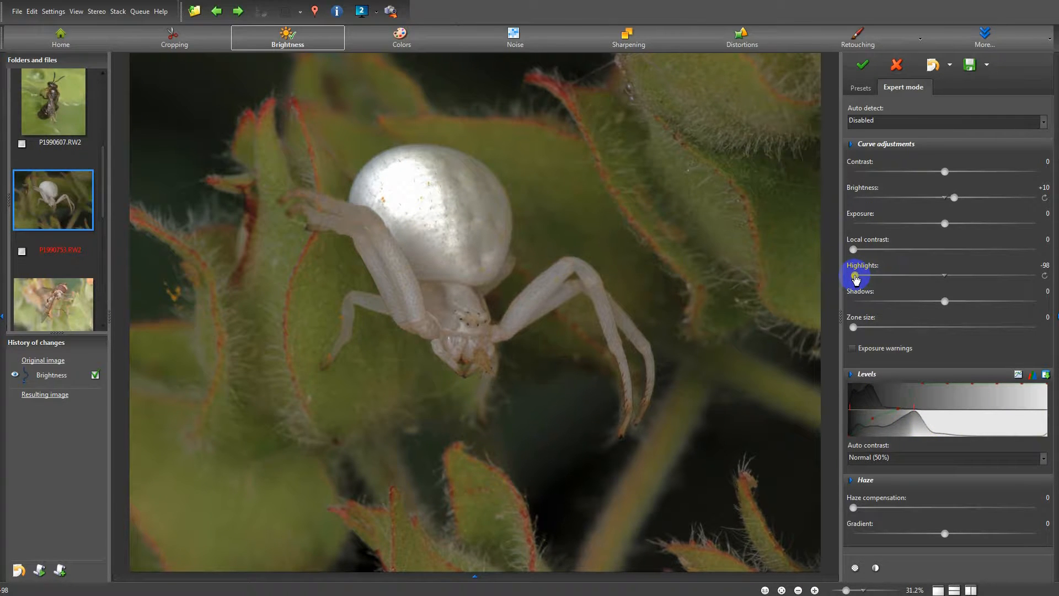
pyautogui.moveTo(856, 279); pyautogui.dragTo(947, 278)
pyautogui.click(945, 208)
pyautogui.moveTo(945, 207)
pyautogui.mouseDown()
pyautogui.moveTo(893, 200)
pyautogui.moveTo(946, 202)
pyautogui.mouseUp()
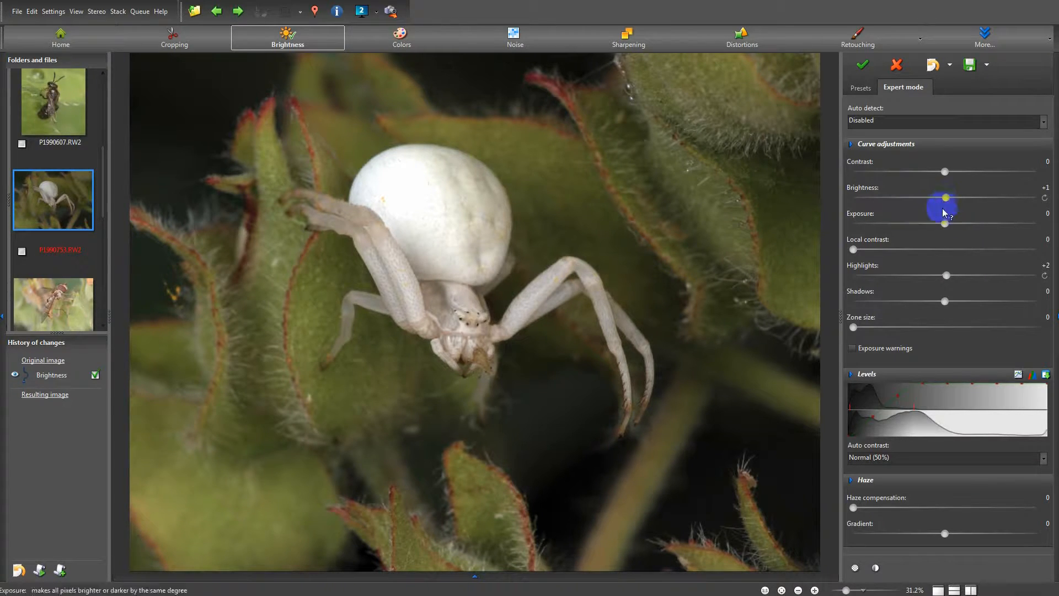
pyautogui.moveTo(943, 279); pyautogui.dragTo(947, 281)
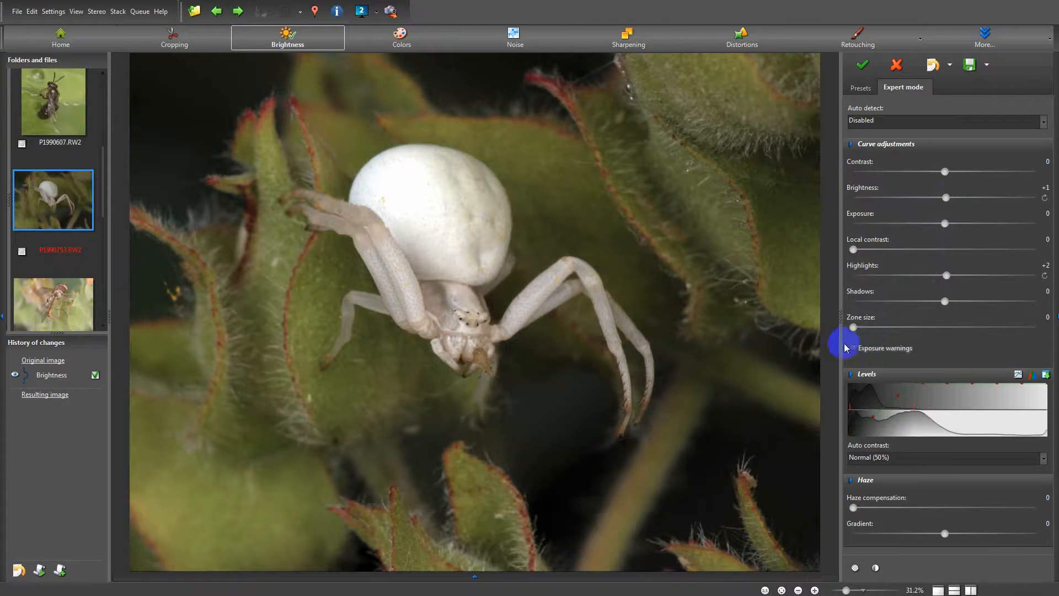
# Step: With exposure warnings on, try highlights at -100 and exposure at -1, ending with exposure at -0.1 and highlights at 0
pyautogui.click(855, 350)
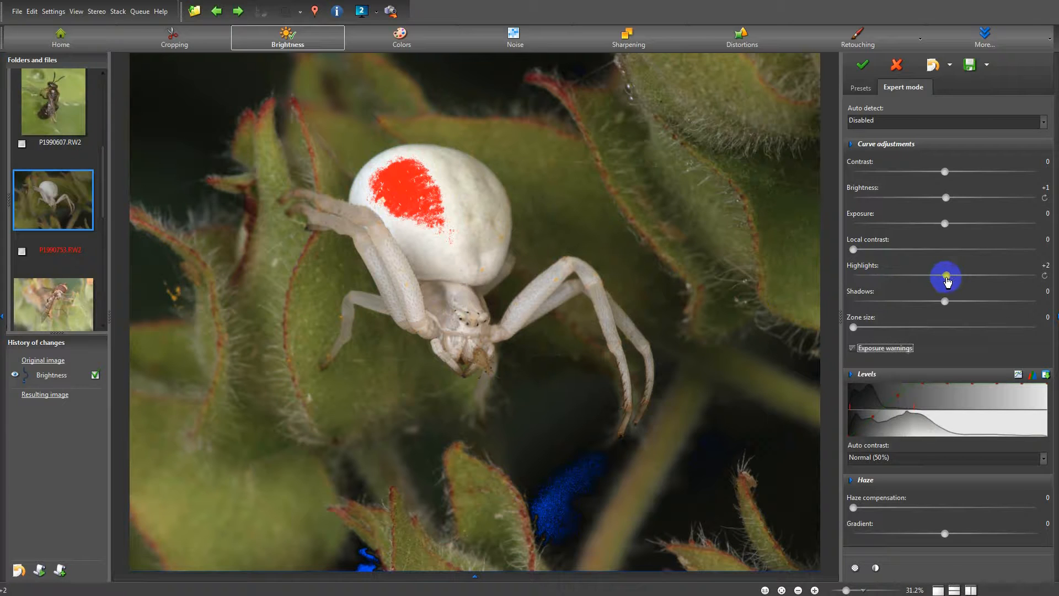
pyautogui.moveTo(947, 281); pyautogui.dragTo(840, 282)
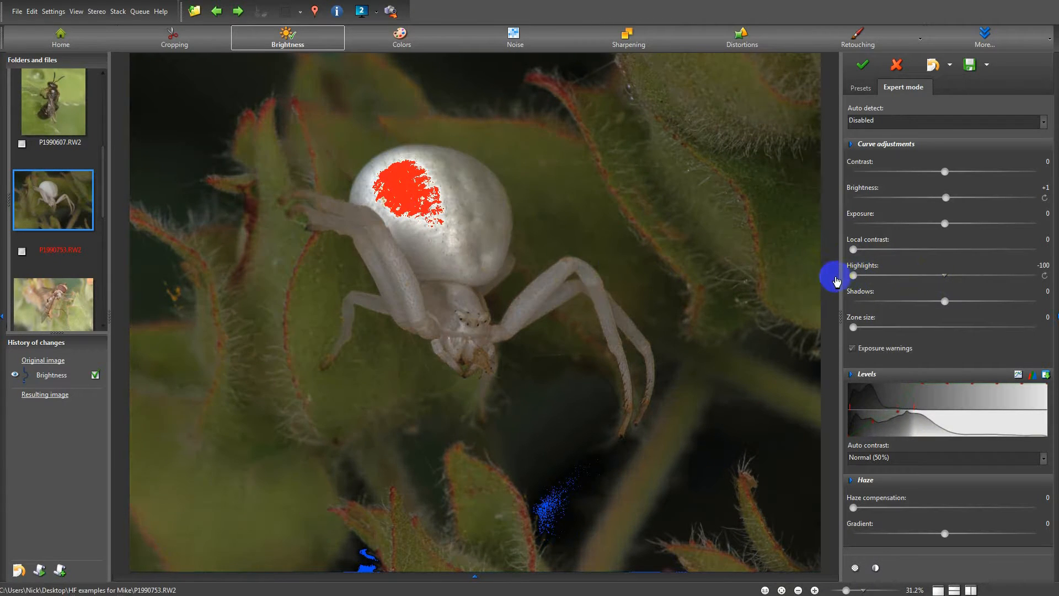
pyautogui.moveTo(953, 230); pyautogui.dragTo(927, 229)
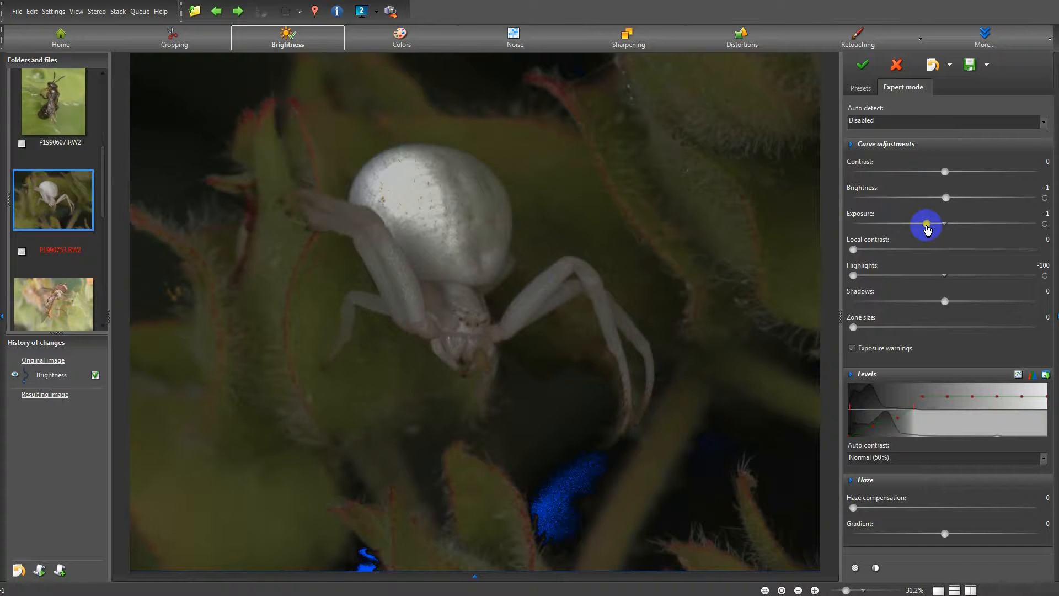
pyautogui.moveTo(927, 229); pyautogui.dragTo(946, 271)
pyautogui.click(945, 278)
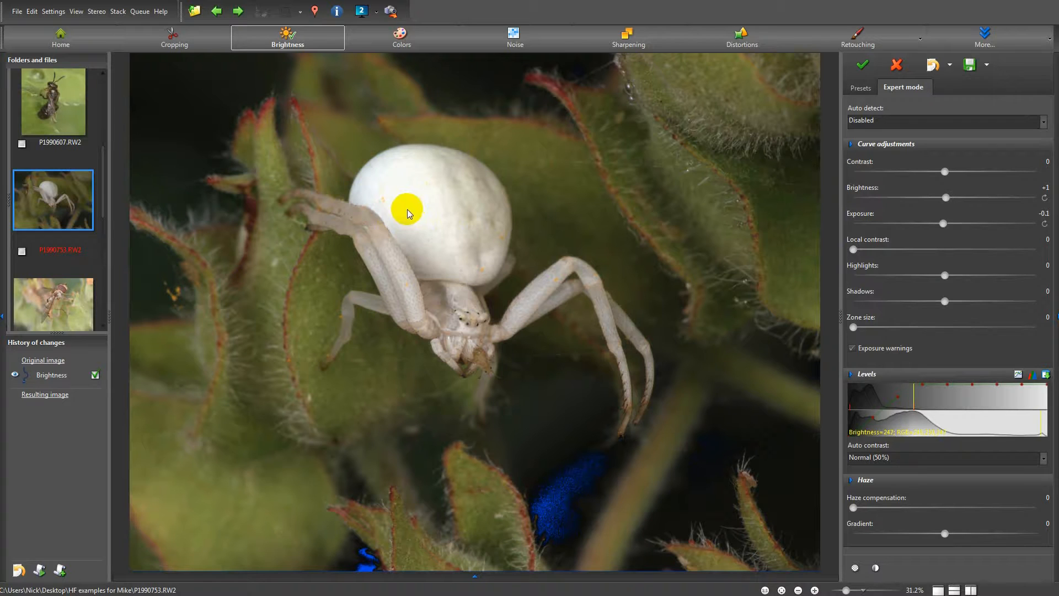
# Step: Save Adobe RAW/DNG Converter as the RAW development method in the preferences and reload the spider photo P1990753.RW2
pyautogui.click(57, 12)
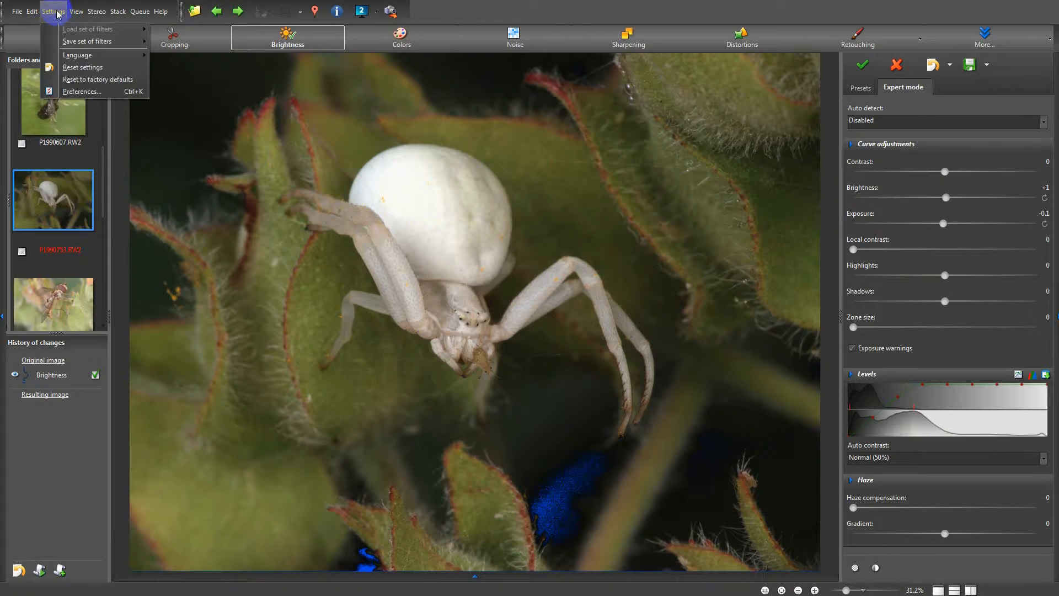
pyautogui.click(83, 92)
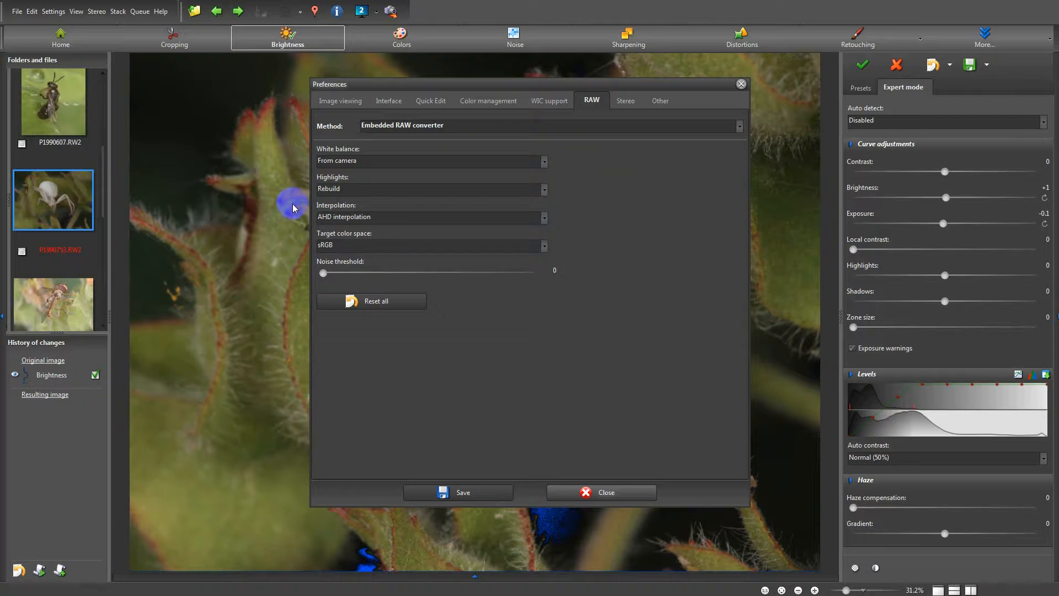
pyautogui.click(740, 128)
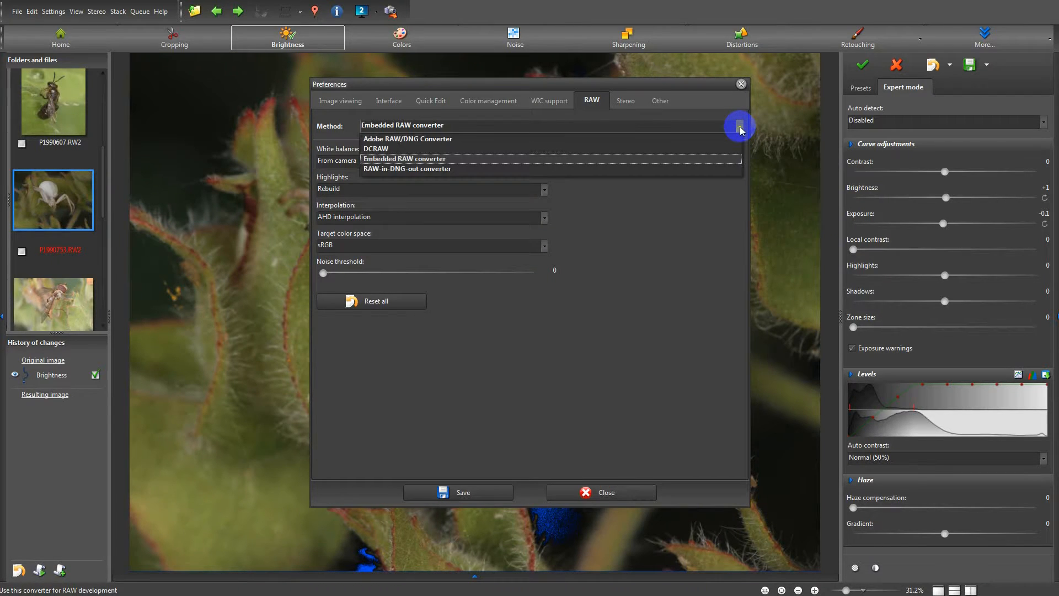
pyautogui.click(493, 145)
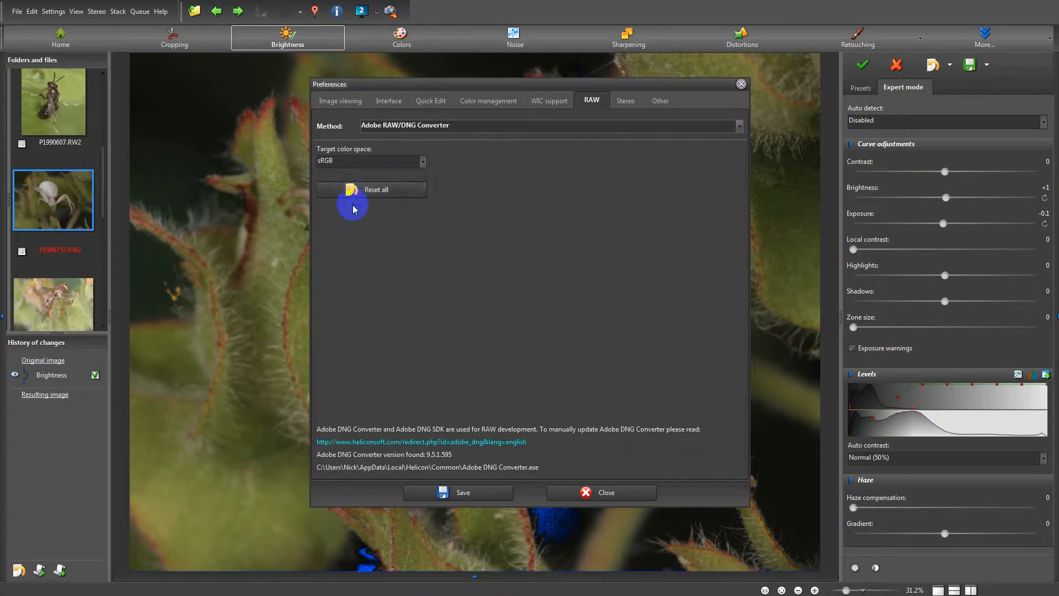
pyautogui.click(472, 493)
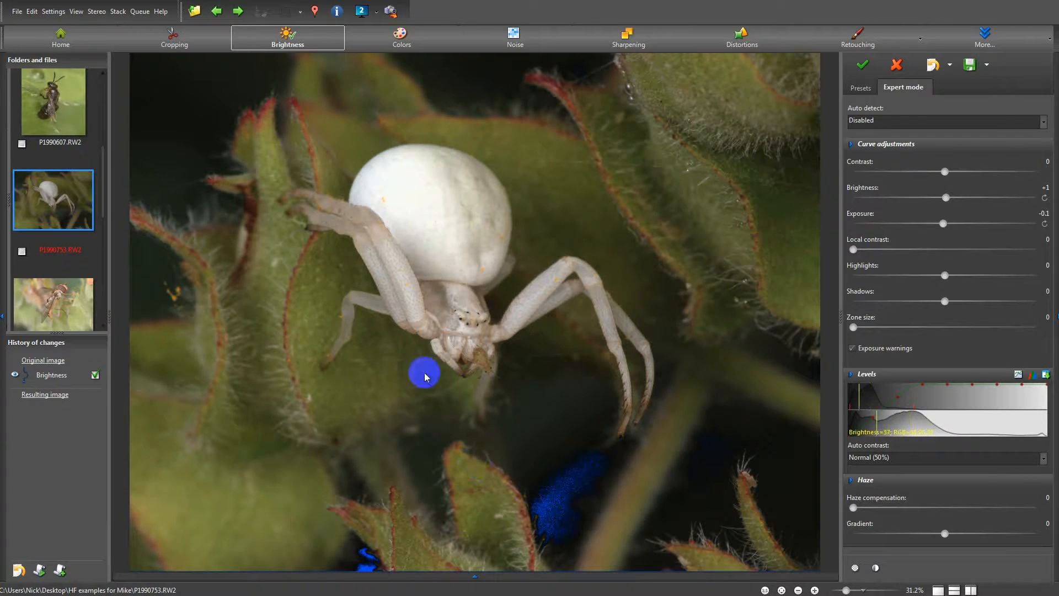
pyautogui.doubleClick(55, 214)
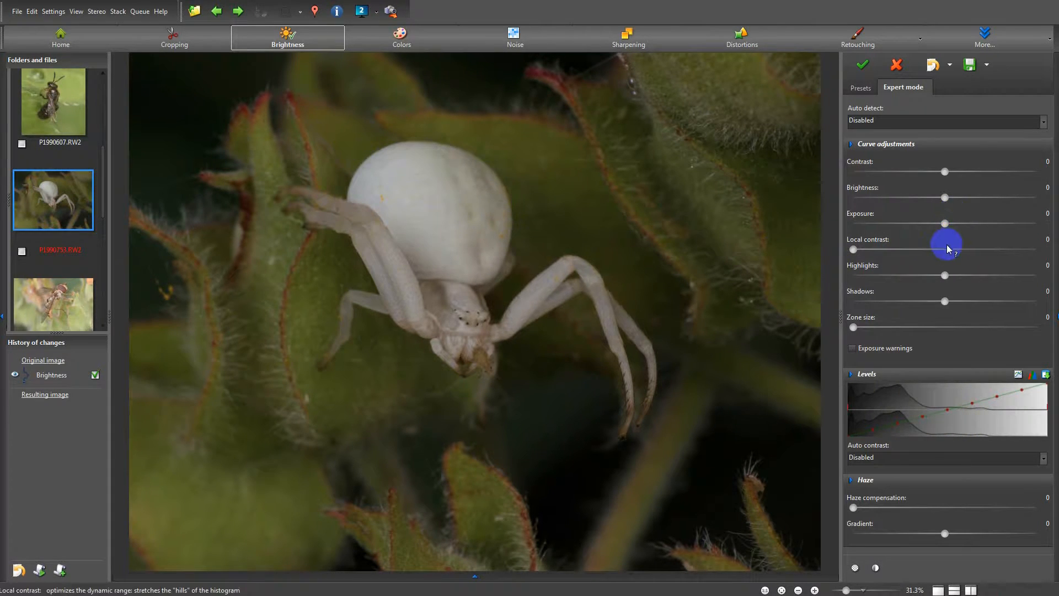
# Step: Set the reloaded spider photo's brightness to +19 and its highlights to +4
pyautogui.moveTo(946, 197); pyautogui.dragTo(964, 204)
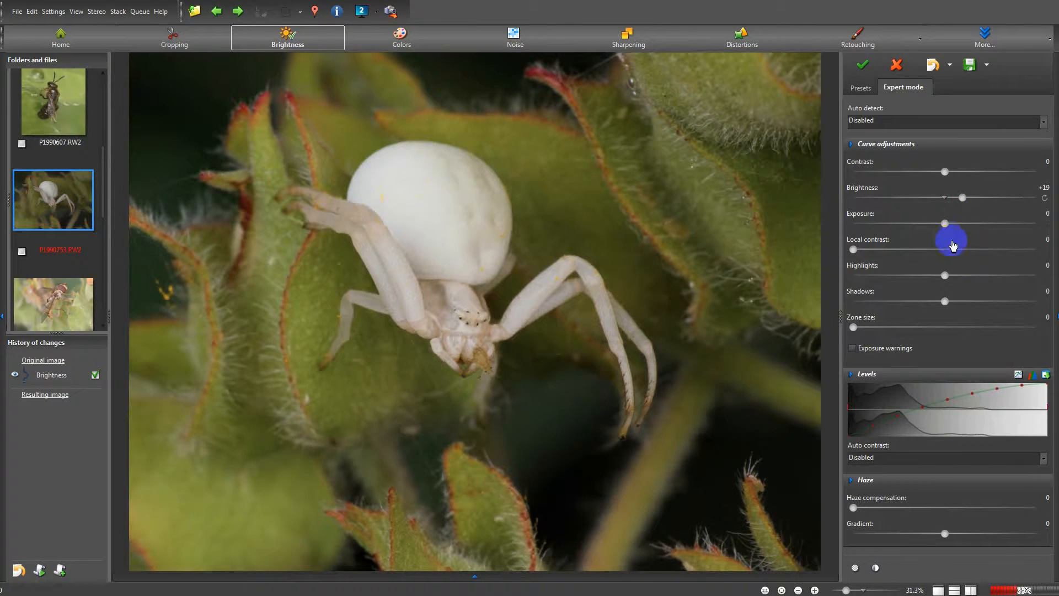
pyautogui.moveTo(945, 276)
pyautogui.mouseDown()
pyautogui.moveTo(868, 280)
pyautogui.moveTo(962, 279)
pyautogui.moveTo(873, 282)
pyautogui.moveTo(949, 281)
pyautogui.mouseUp()
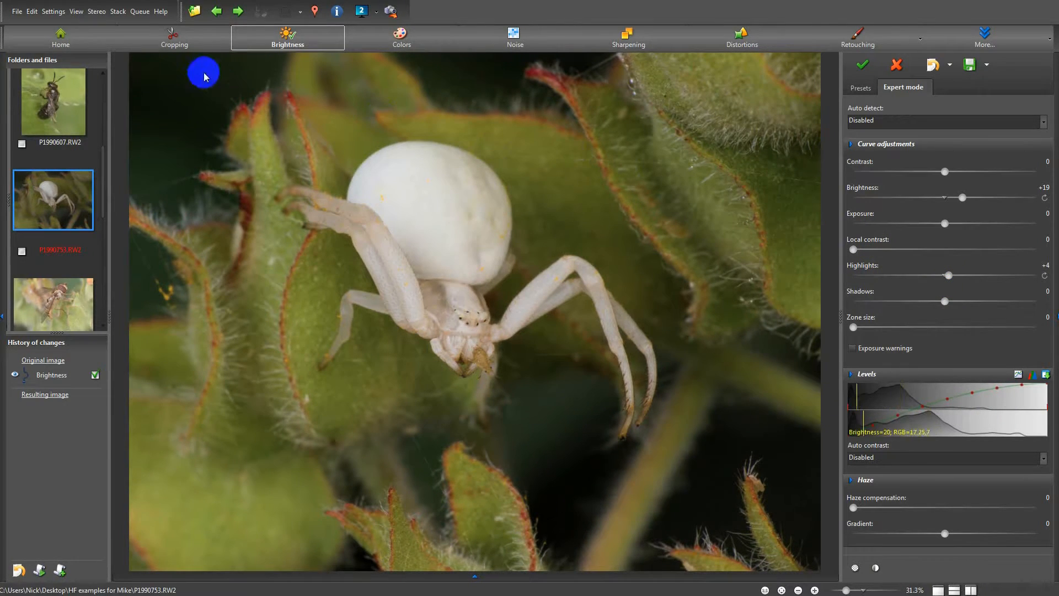
# Step: Check which RAW development method is selected in the preferences, then close them without changes
pyautogui.click(53, 11)
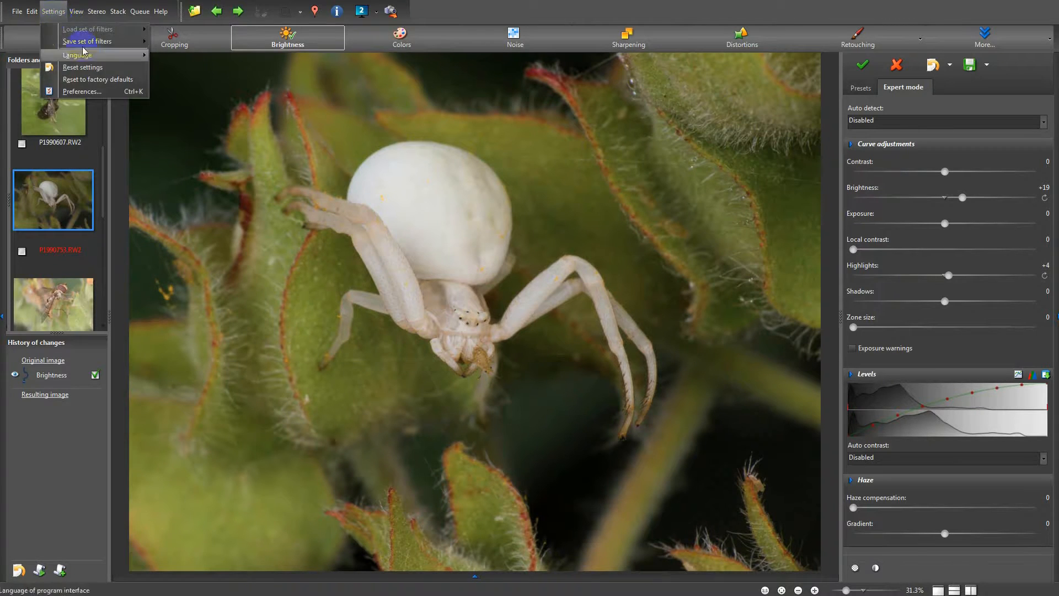
pyautogui.click(103, 92)
pyautogui.click(594, 102)
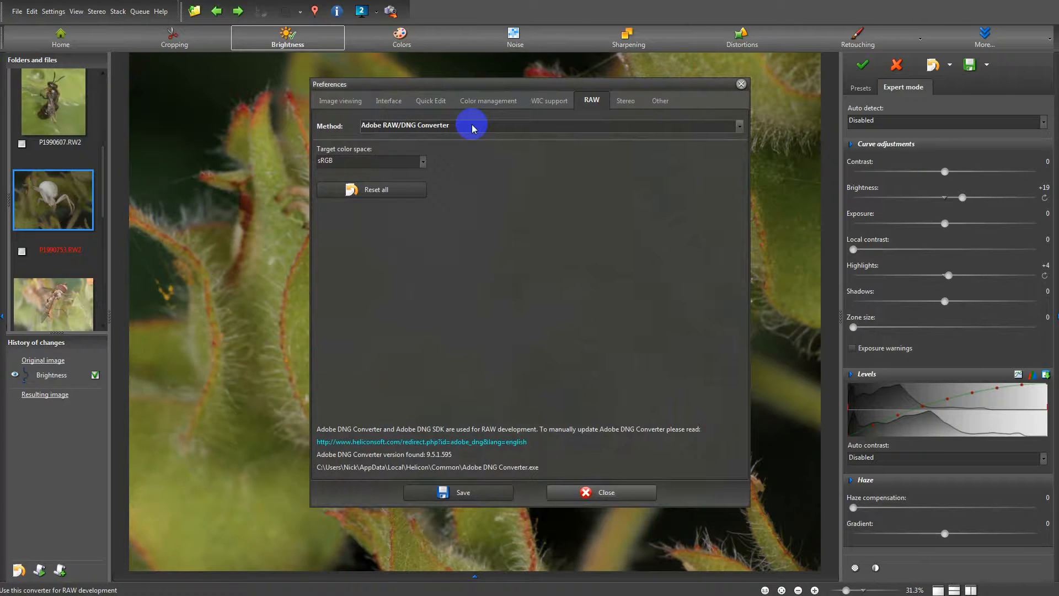
pyautogui.click(741, 84)
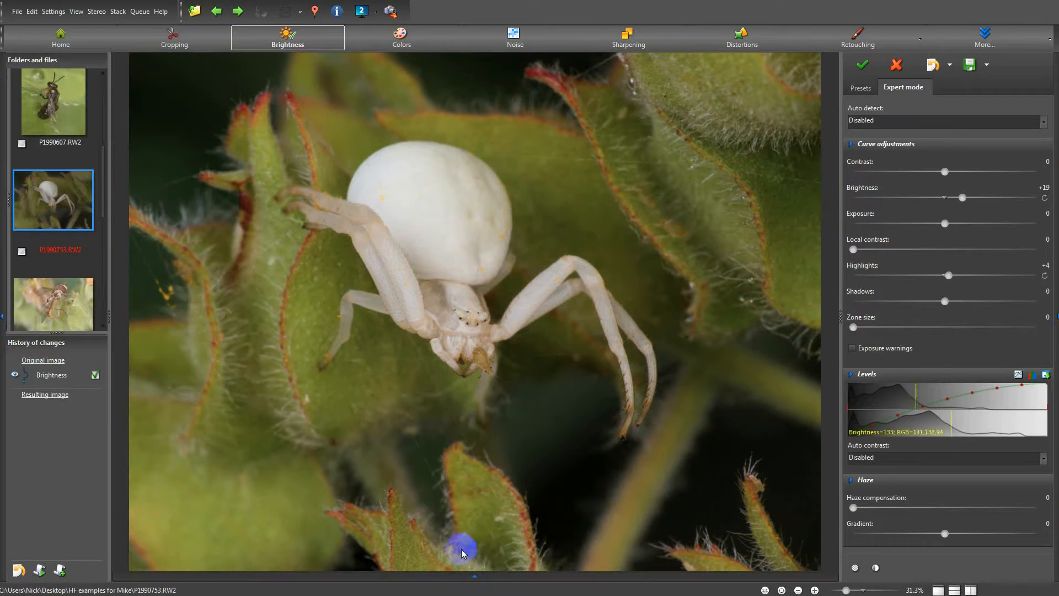
# Step: Open P1990607.RW2 without saving the spider edits, and set its shadows to +90 with a zone size of 13
pyautogui.click(50, 102)
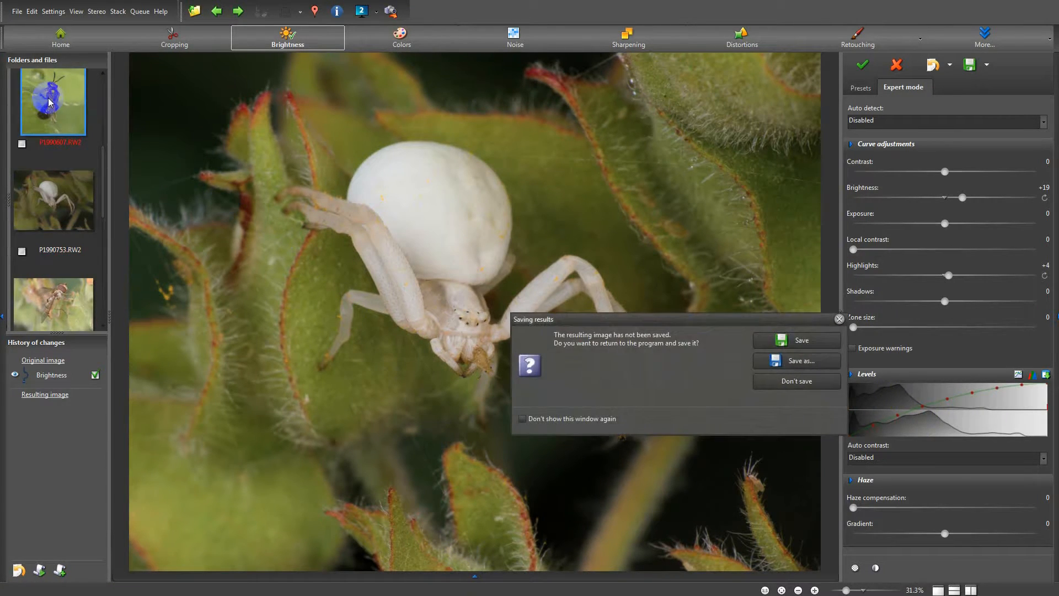
pyautogui.click(801, 382)
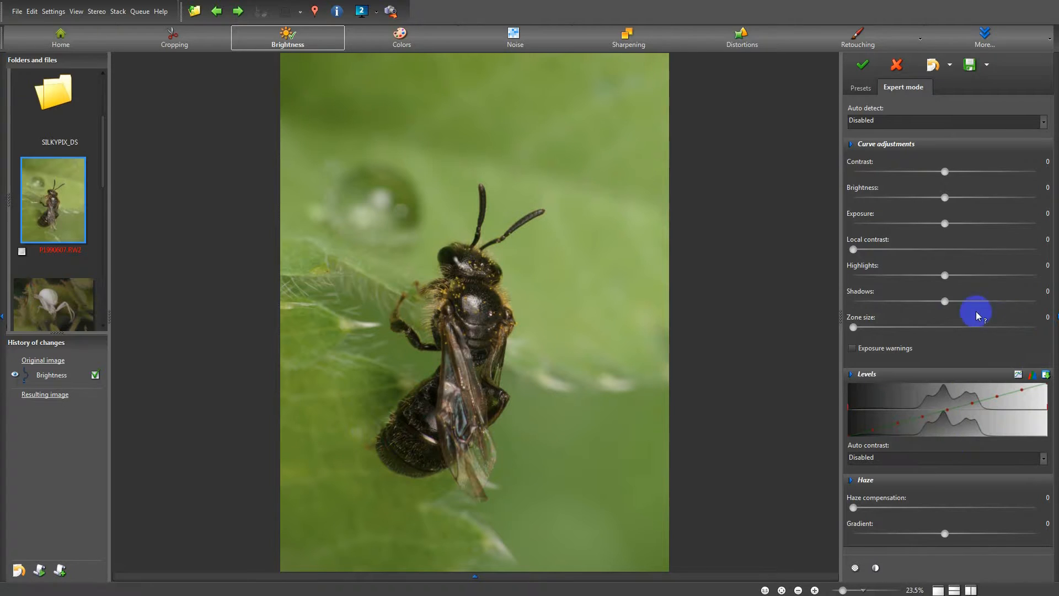
pyautogui.moveTo(945, 308); pyautogui.dragTo(1024, 307)
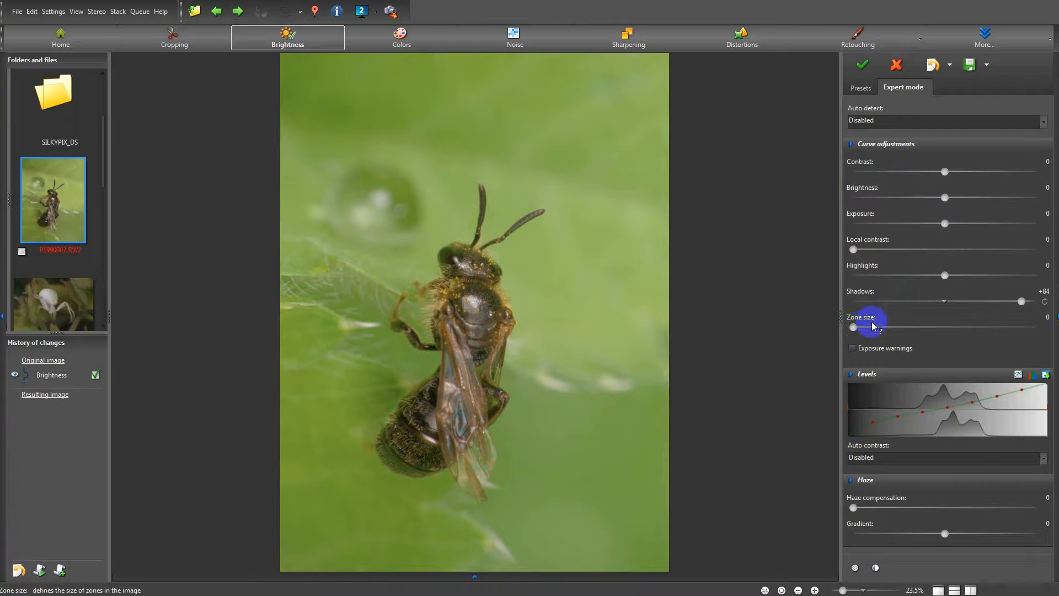
pyautogui.moveTo(1023, 303); pyautogui.dragTo(1028, 302)
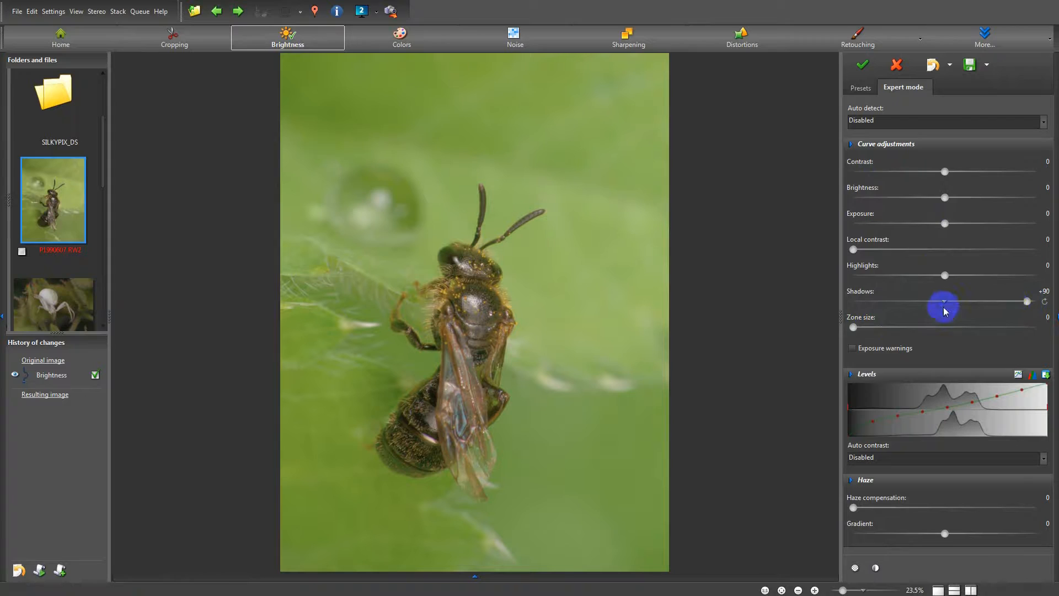
pyautogui.moveTo(855, 330); pyautogui.dragTo(878, 330)
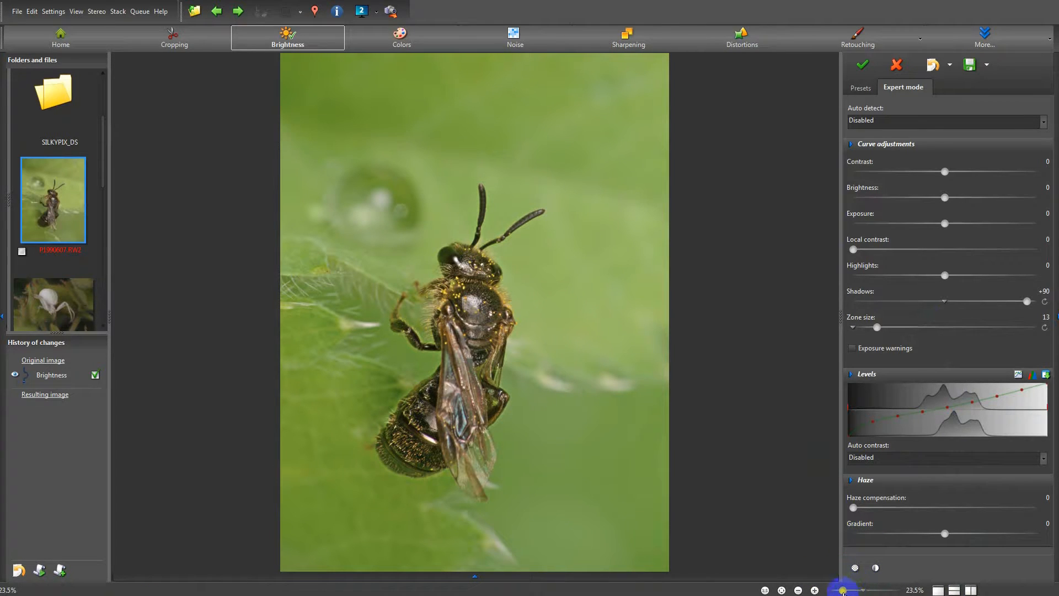
# Step: Add a Sharpening adjustment to the insect photo with Sharpen edges set to 17
pyautogui.moveTo(842, 592); pyautogui.dragTo(855, 592)
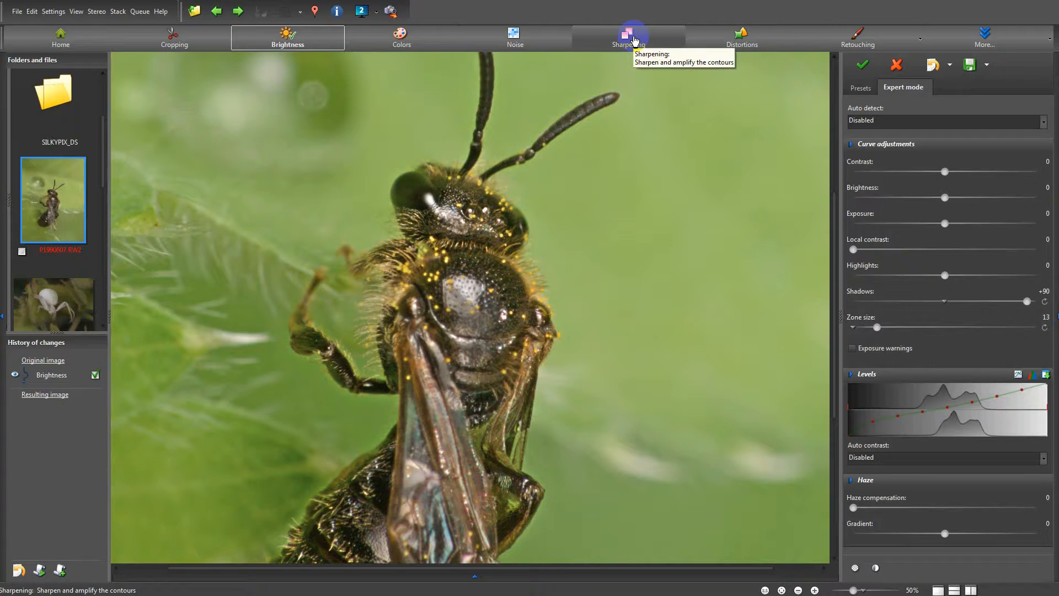
pyautogui.click(635, 41)
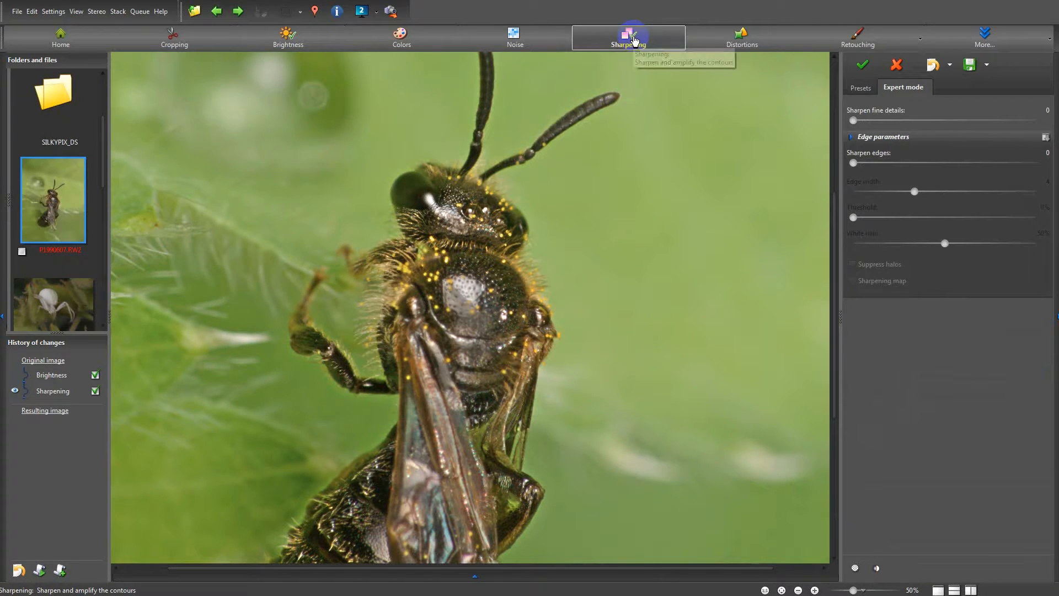
pyautogui.click(885, 163)
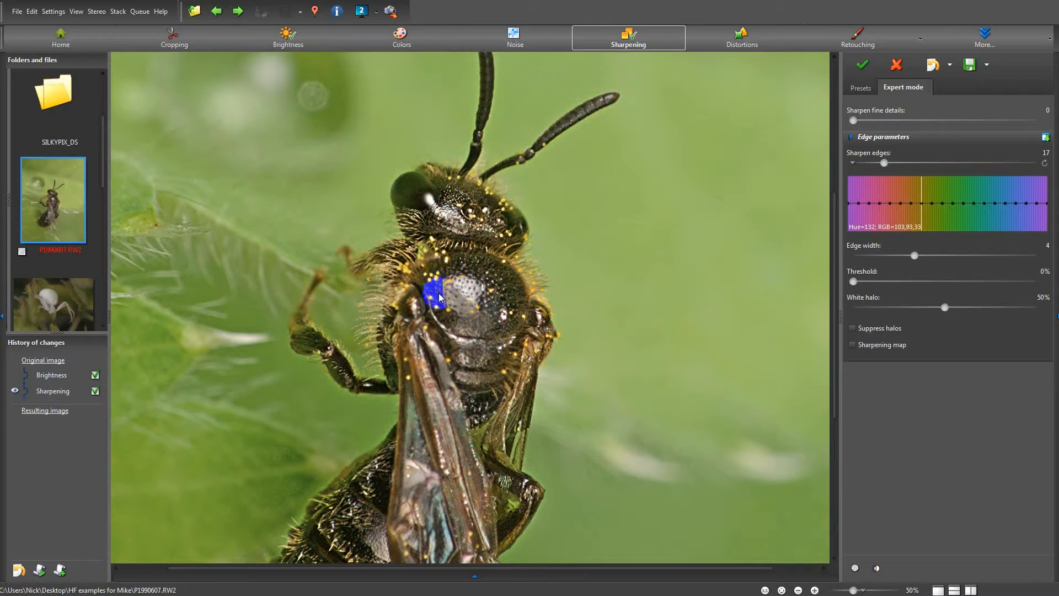
# Step: Add a Retouching adjustment to the insect photo, select the Clone brush and set its brush size to 27
pyautogui.click(855, 41)
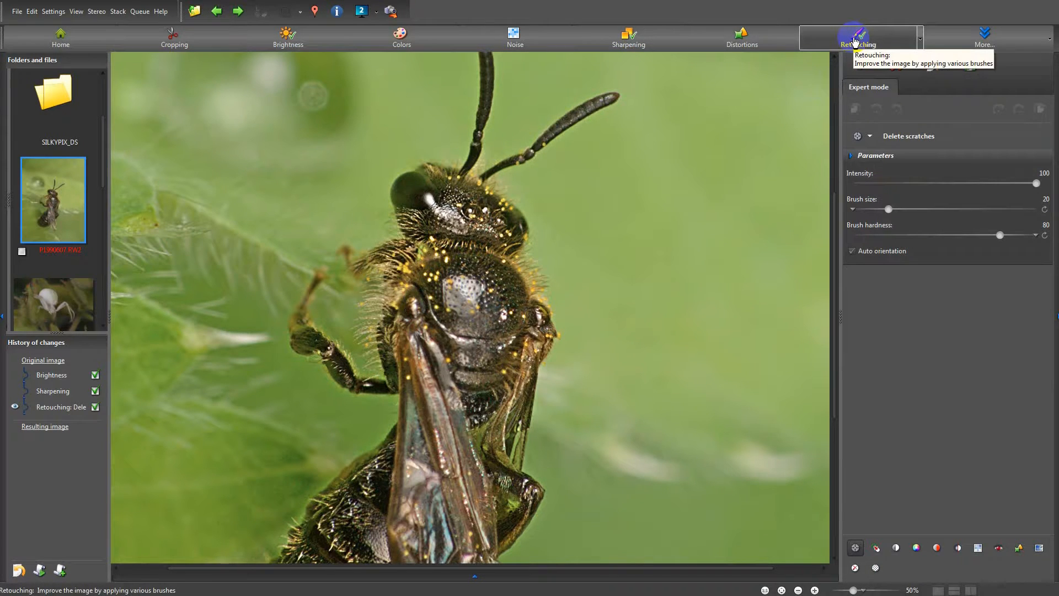
pyautogui.click(916, 139)
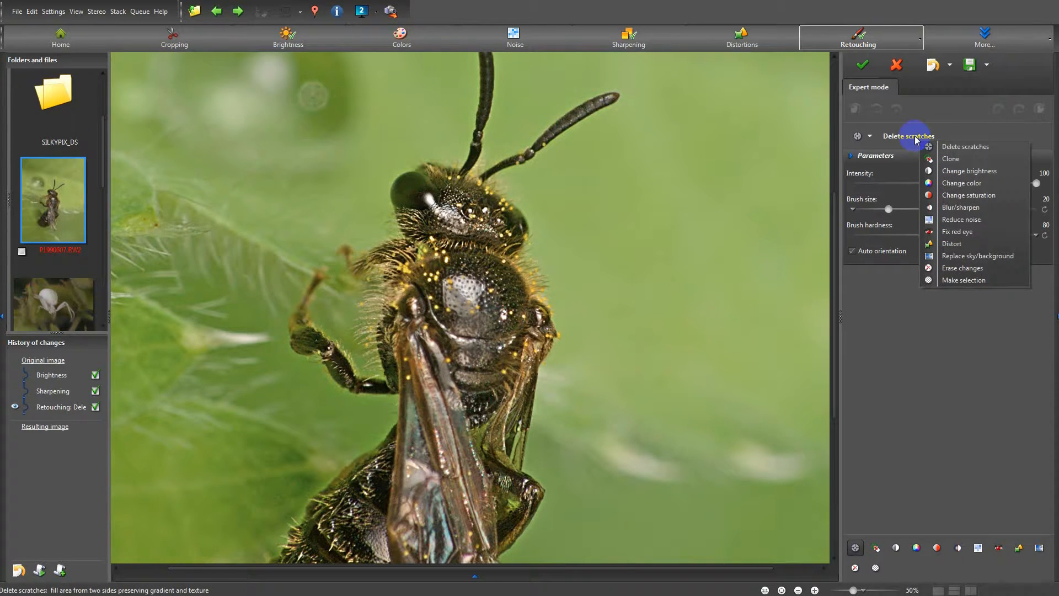
pyautogui.click(952, 160)
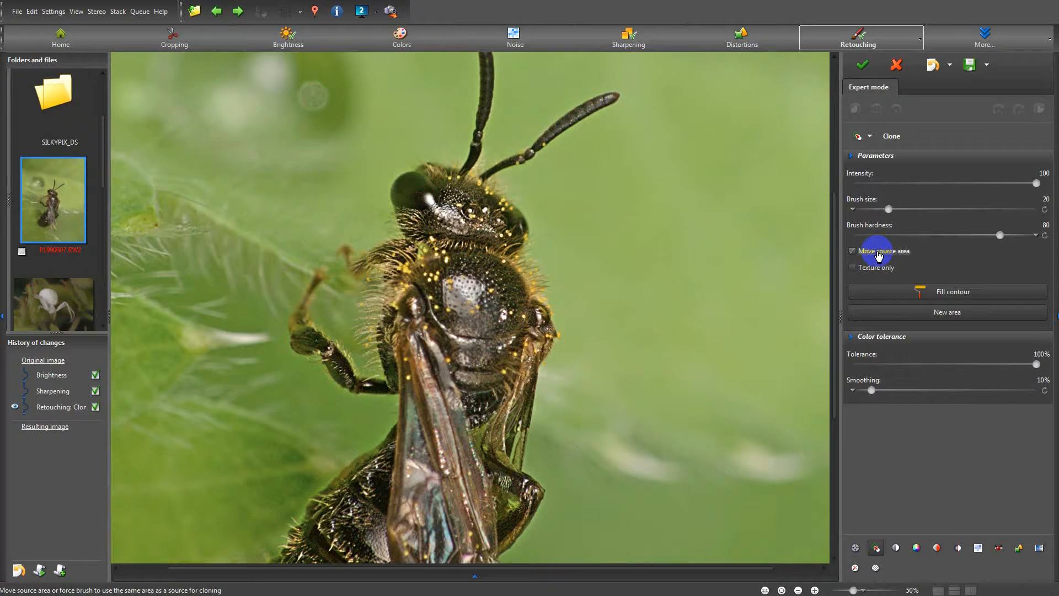
pyautogui.scroll(7, 478, 303)
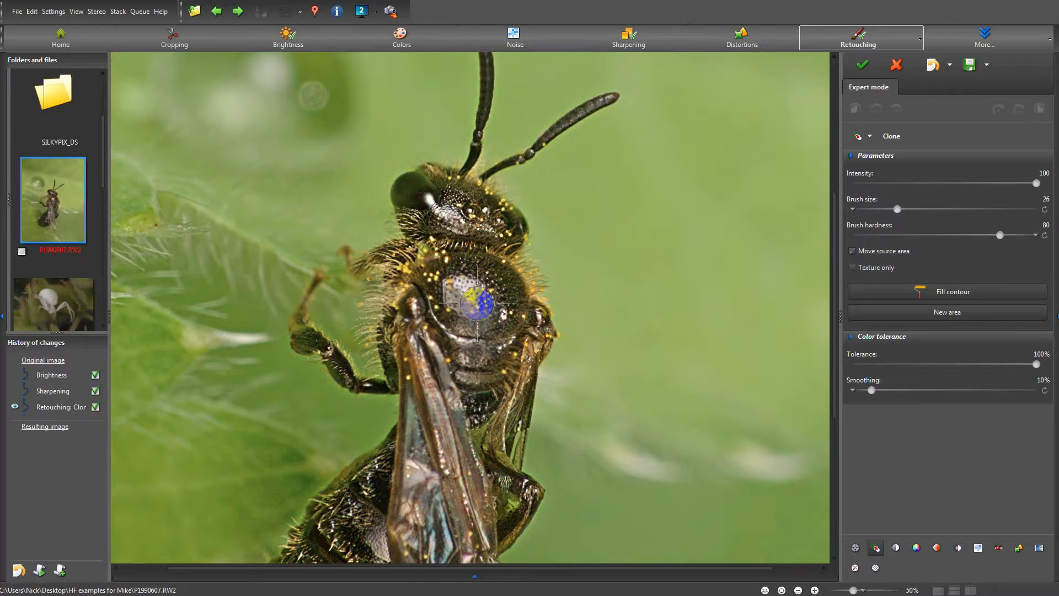
pyautogui.scroll(18, 477, 303)
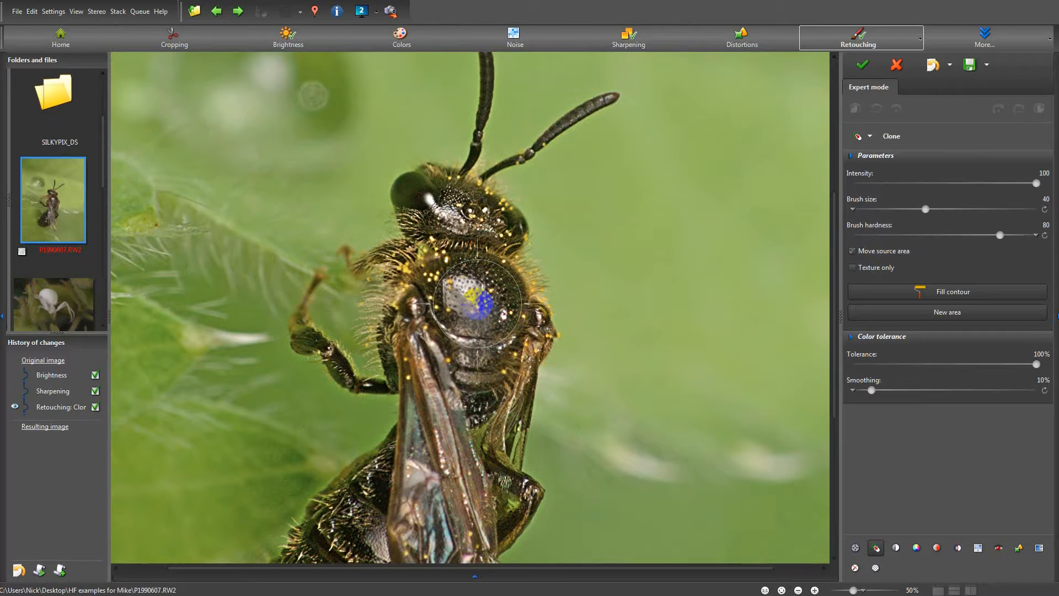
pyautogui.scroll(-4, 609, 298)
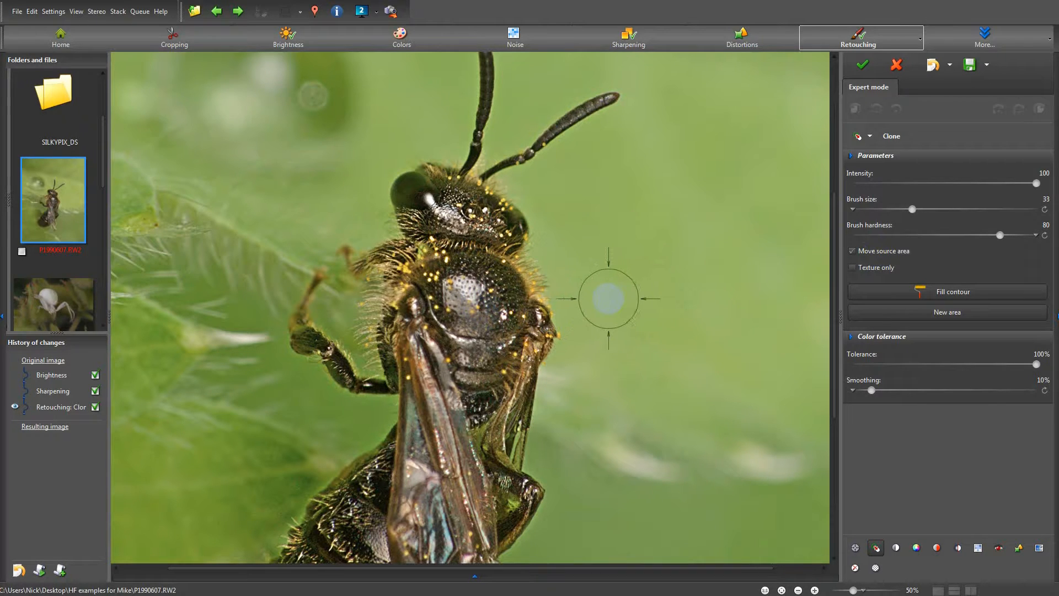
pyautogui.scroll(1, 609, 298)
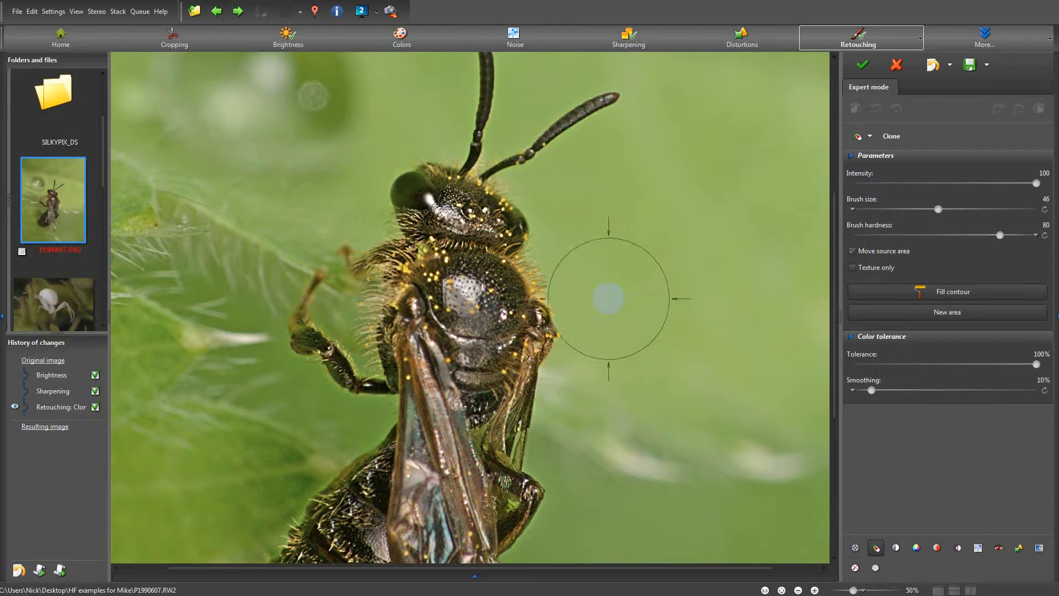
pyautogui.moveTo(929, 211)
pyautogui.mouseDown()
pyautogui.moveTo(970, 208)
pyautogui.moveTo(889, 210)
pyautogui.moveTo(920, 210)
pyautogui.moveTo(902, 209)
pyautogui.mouseUp()
pyautogui.click(494, 302)
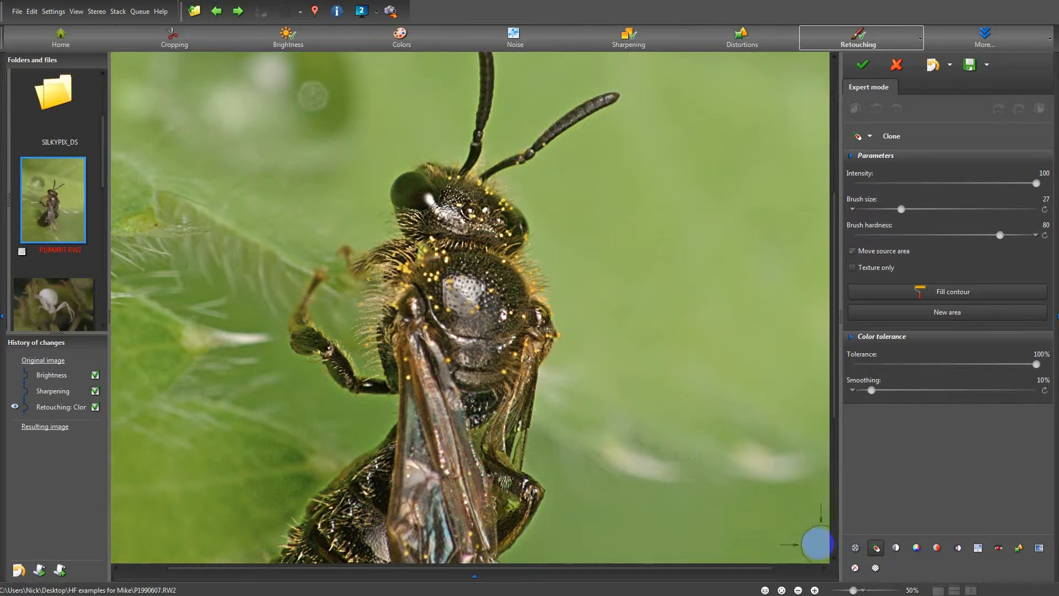
# Step: Enlarge the photo to 100% and set the Clone brush size to 22 for the bright patch on the thorax
pyautogui.moveTo(854, 591)
pyautogui.mouseDown()
pyautogui.moveTo(866, 591)
pyautogui.moveTo(855, 591)
pyautogui.mouseUp()
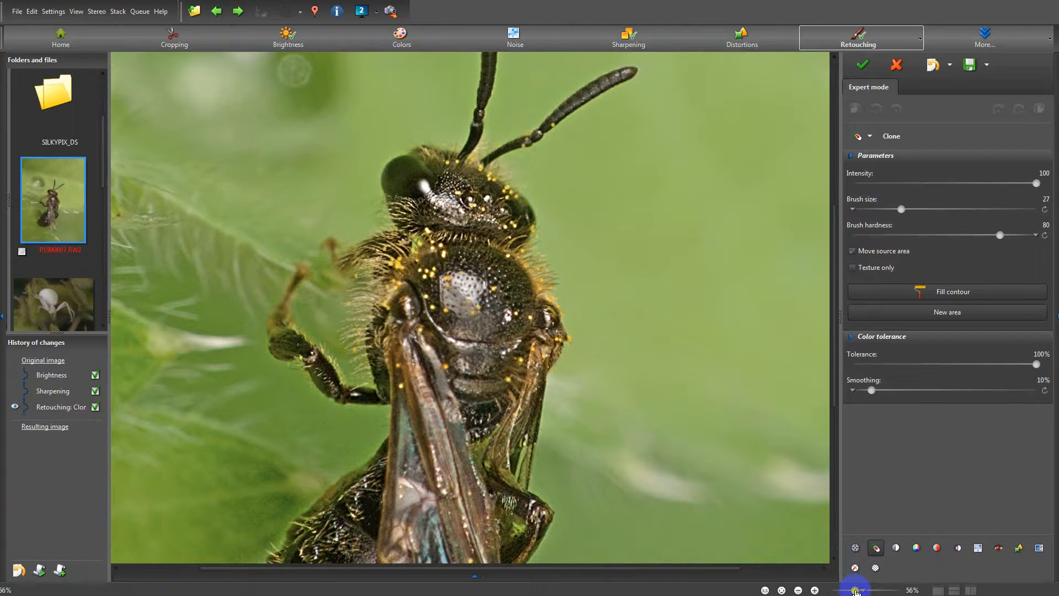
pyautogui.moveTo(854, 591); pyautogui.dragTo(858, 592)
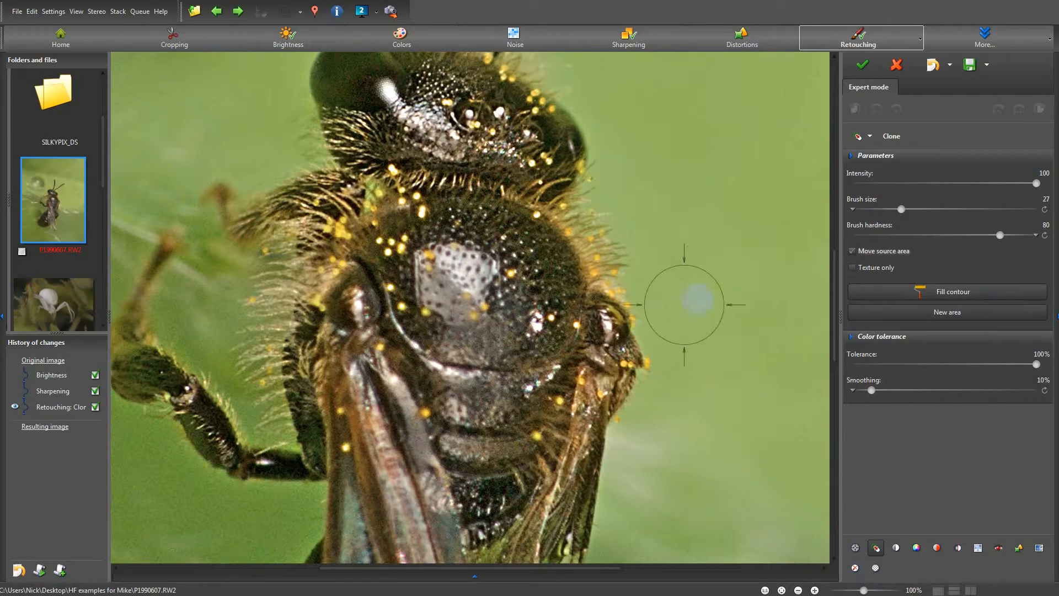
pyautogui.scroll(-5, 486, 279)
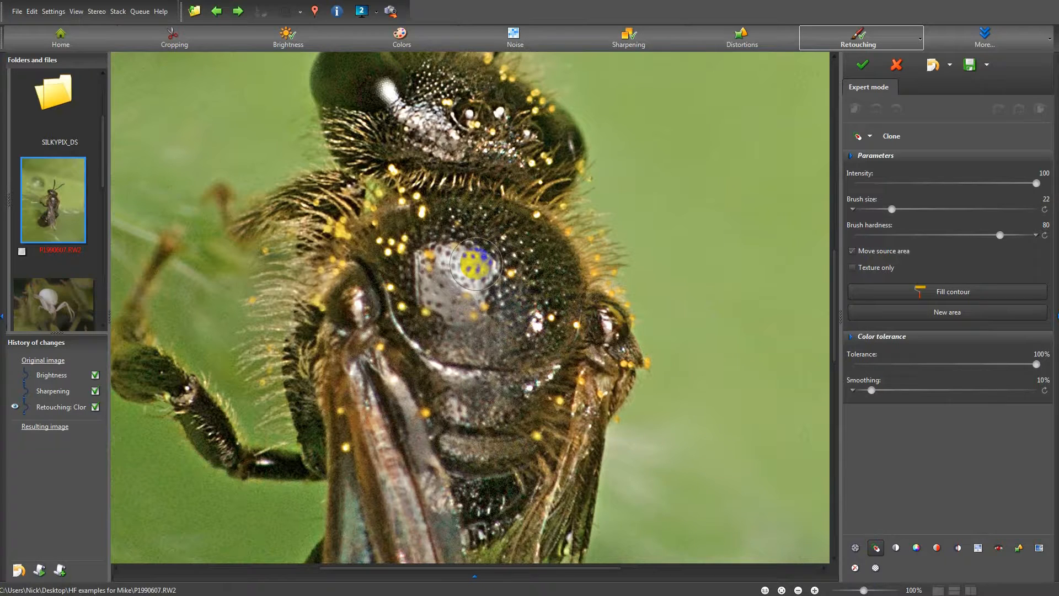
pyautogui.moveTo(476, 264)
pyautogui.mouseDown()
pyautogui.moveTo(548, 296)
pyautogui.moveTo(565, 279)
pyautogui.moveTo(545, 252)
pyautogui.moveTo(586, 239)
pyautogui.moveTo(559, 190)
pyautogui.moveTo(593, 245)
pyautogui.moveTo(586, 288)
pyautogui.moveTo(569, 214)
pyautogui.moveTo(596, 243)
pyautogui.moveTo(582, 276)
pyautogui.moveTo(551, 279)
pyautogui.moveTo(543, 267)
pyautogui.mouseUp()
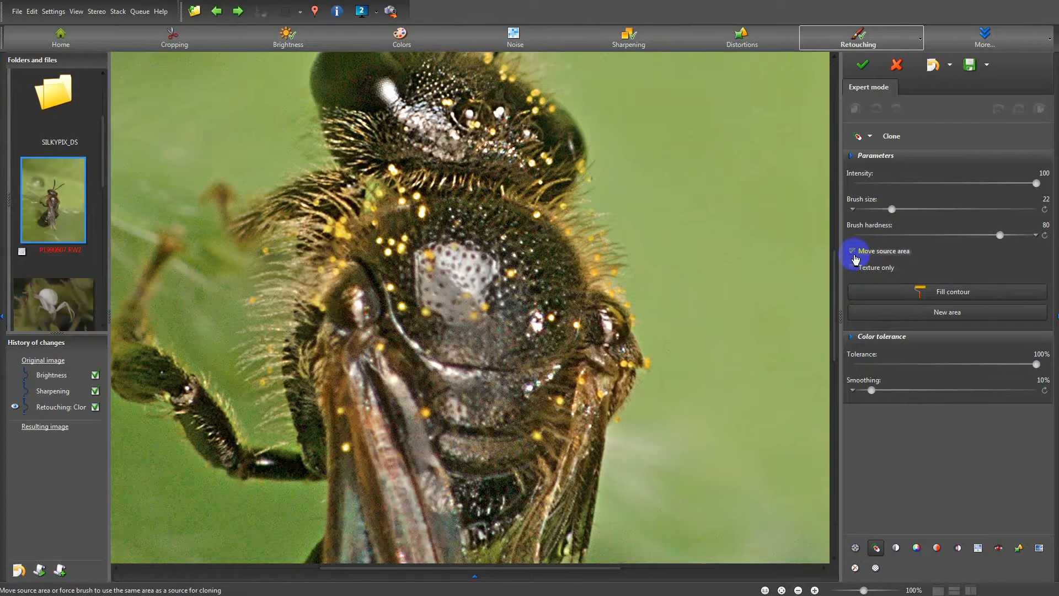
# Step: Try cloning from a fixed thorax source with Move source area turned off and the brush size set to 36
pyautogui.click(853, 251)
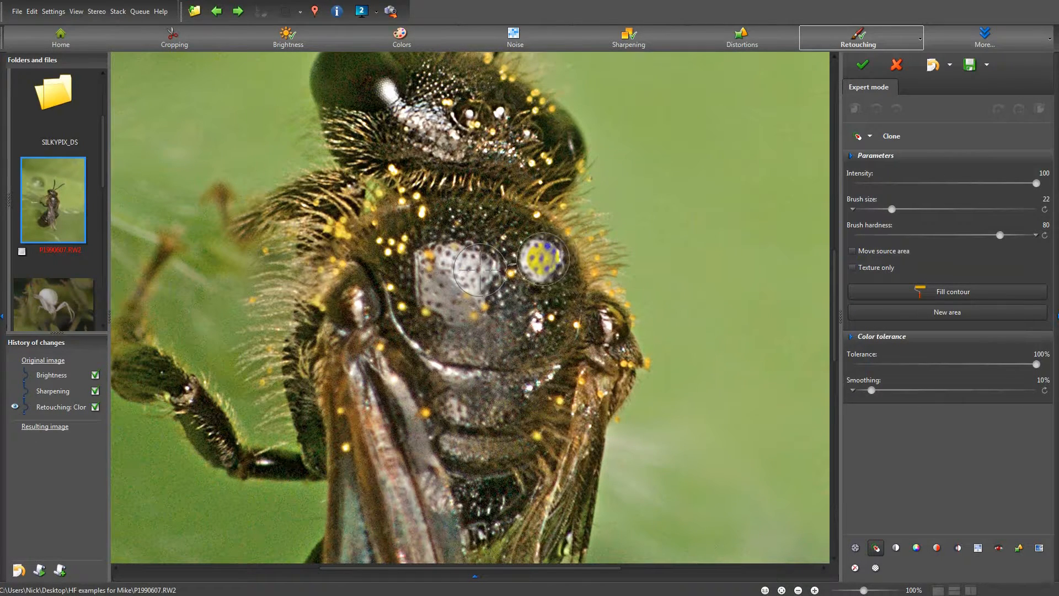
pyautogui.moveTo(541, 257)
pyautogui.mouseDown()
pyautogui.moveTo(539, 270)
pyautogui.moveTo(532, 230)
pyautogui.moveTo(426, 118)
pyautogui.moveTo(493, 116)
pyautogui.moveTo(492, 166)
pyautogui.moveTo(558, 229)
pyautogui.moveTo(686, 236)
pyautogui.moveTo(702, 218)
pyautogui.mouseUp()
pyautogui.scroll(14, 702, 219)
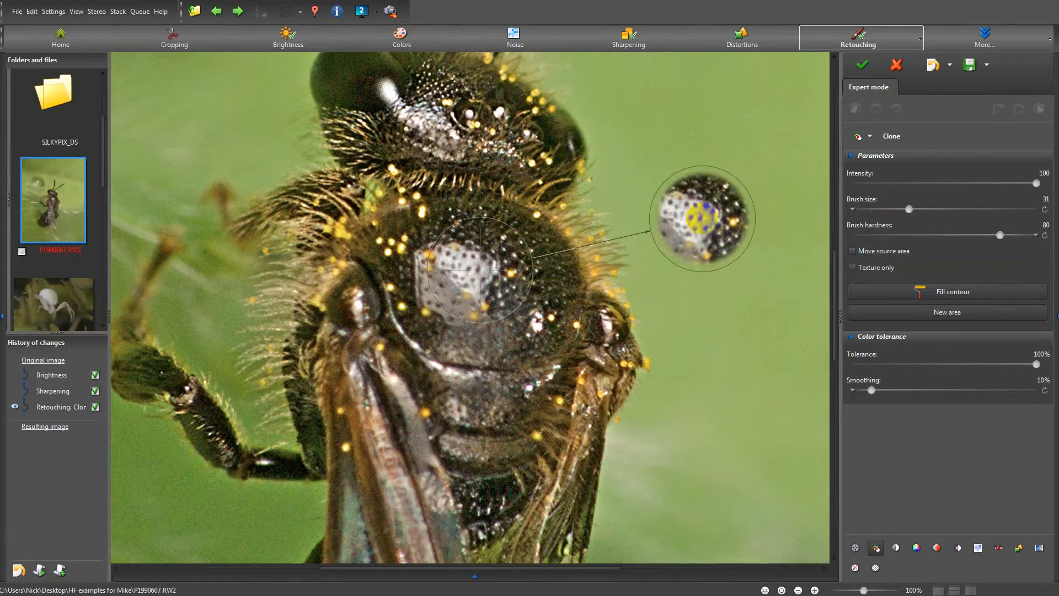
pyautogui.scroll(-3, 702, 219)
pyautogui.scroll(-8, 702, 218)
pyautogui.scroll(9, 702, 219)
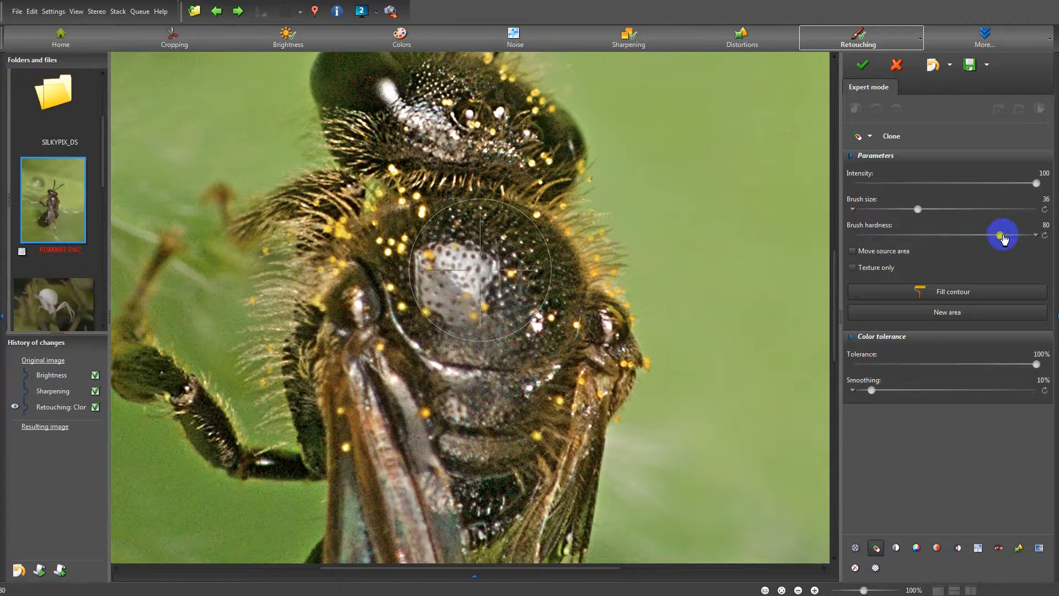
# Step: Compare Clone brush hardness values of 23, 0 and 100, and set the hardness to 28
pyautogui.moveTo(1003, 237); pyautogui.dragTo(896, 238)
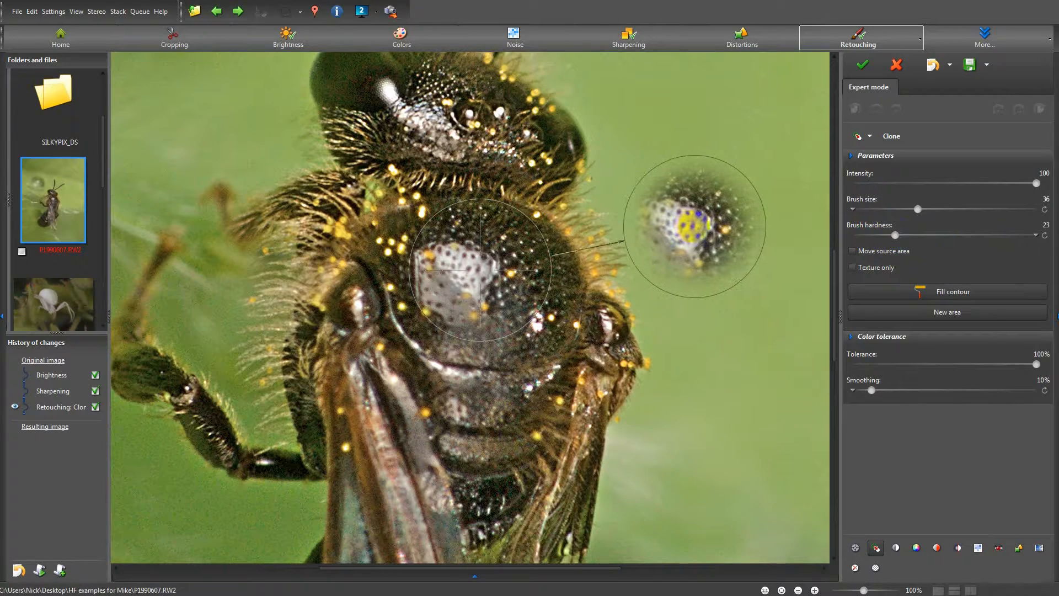
pyautogui.click(695, 226)
pyautogui.moveTo(895, 235); pyautogui.dragTo(829, 238)
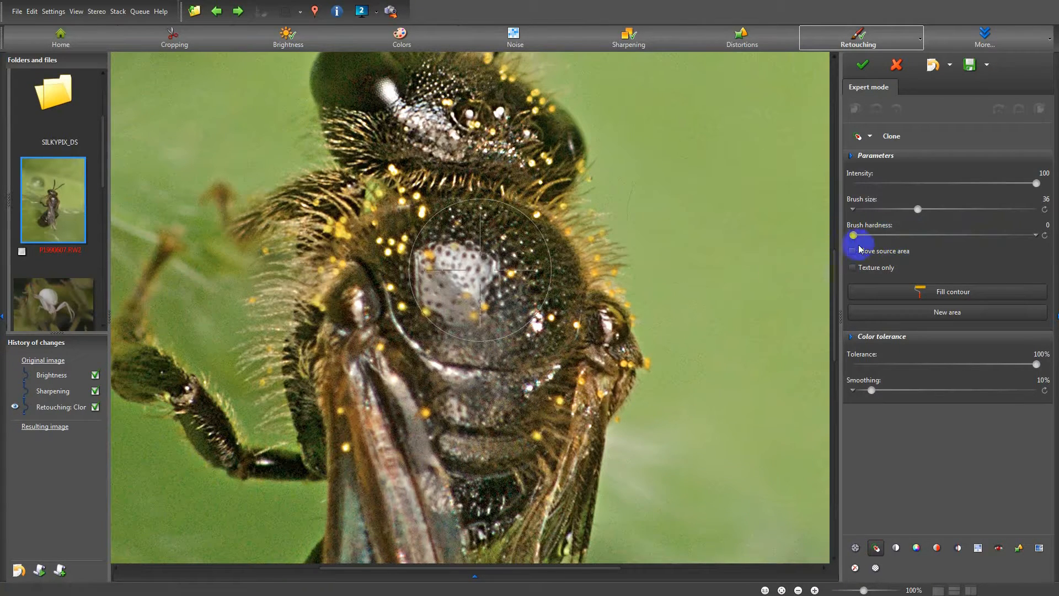
pyautogui.moveTo(854, 235); pyautogui.dragTo(1037, 235)
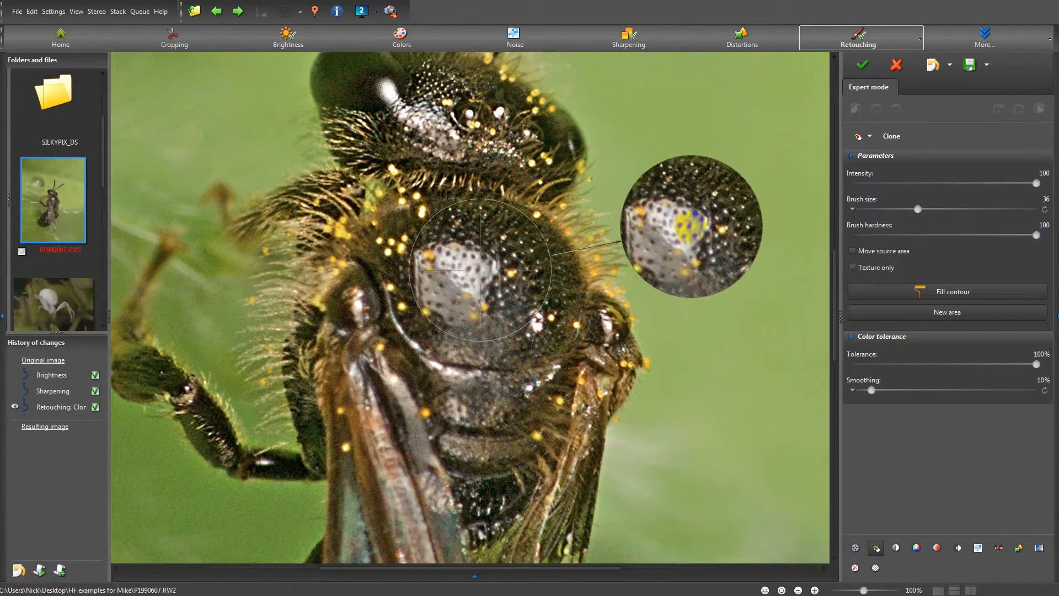
pyautogui.moveTo(1036, 235); pyautogui.dragTo(906, 237)
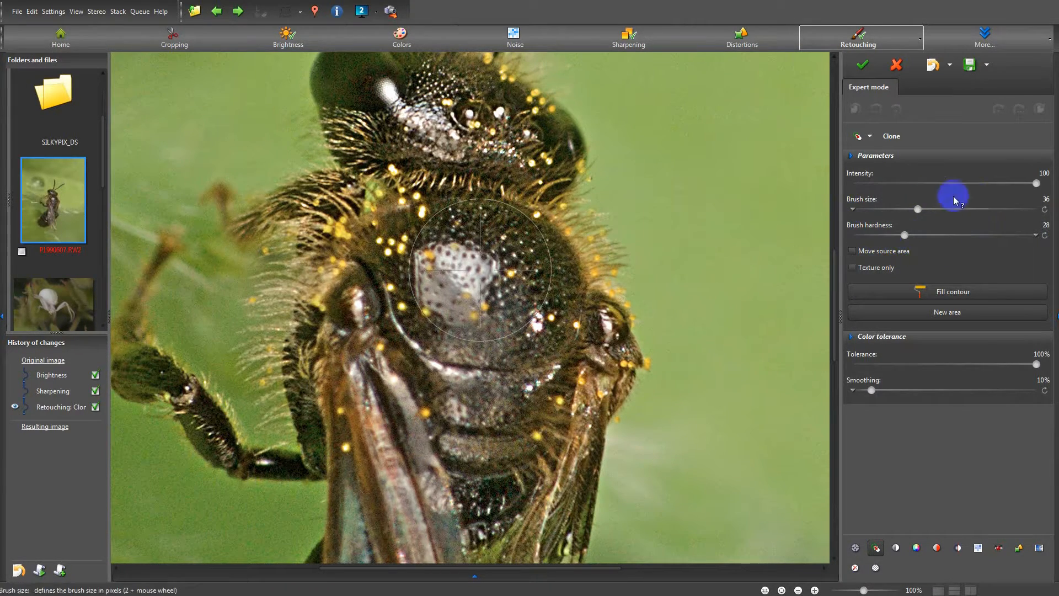
# Step: Try the Clone brush at intensity 45, reset it to 100, and try Texture only before turning that option off
pyautogui.moveTo(1037, 184)
pyautogui.mouseDown()
pyautogui.moveTo(828, 185)
pyautogui.moveTo(936, 183)
pyautogui.mouseUp()
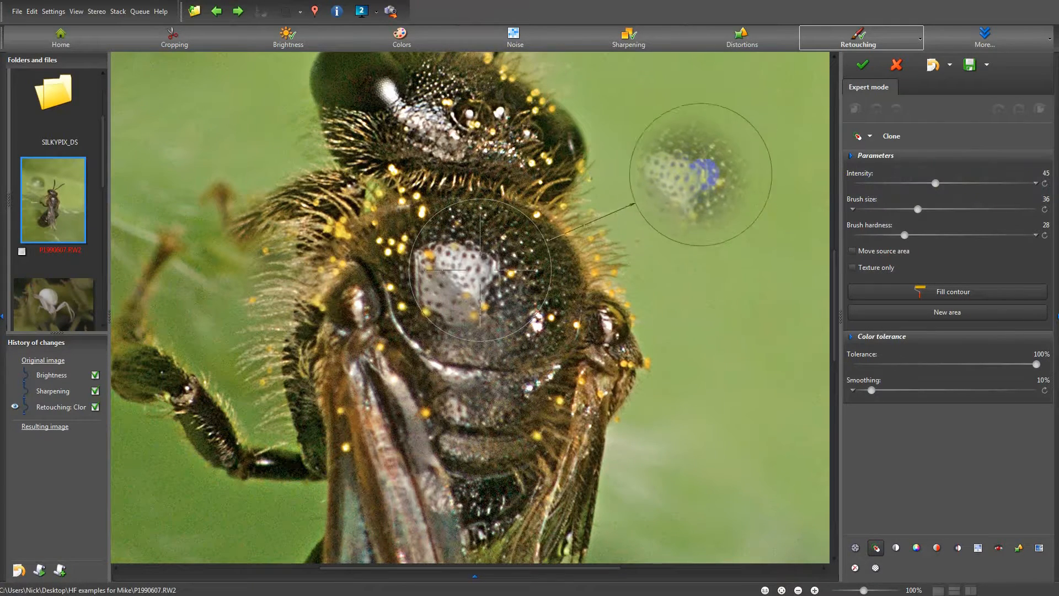
pyautogui.moveTo(939, 187); pyautogui.dragTo(1055, 183)
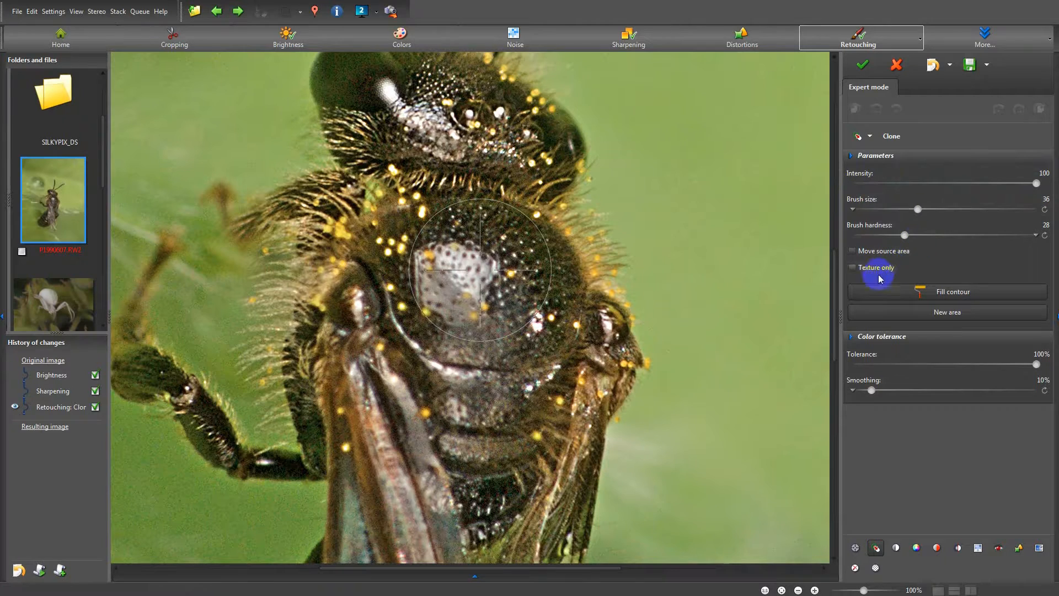
pyautogui.click(854, 270)
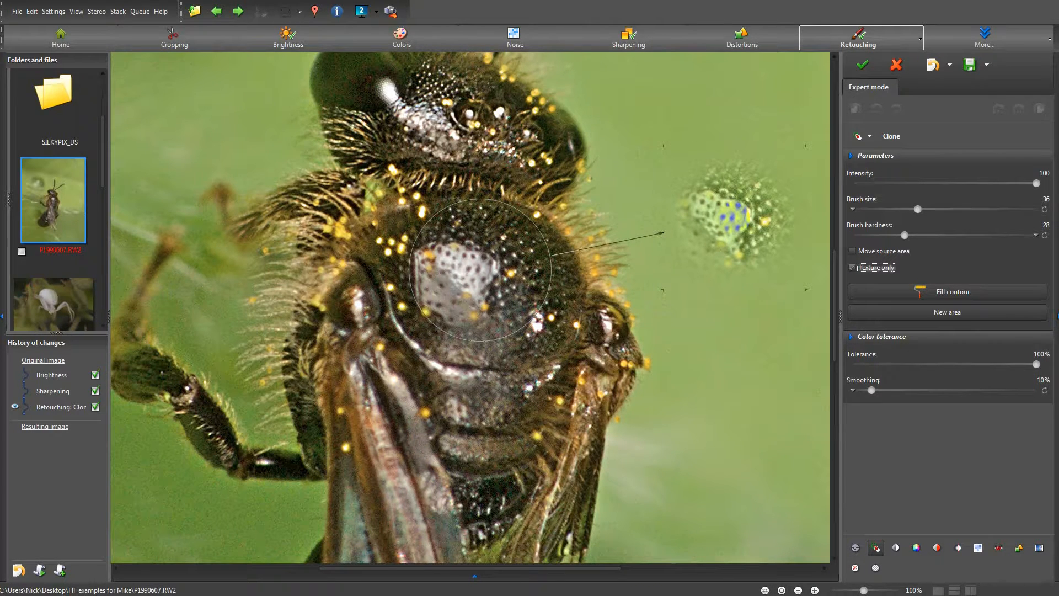
pyautogui.click(855, 270)
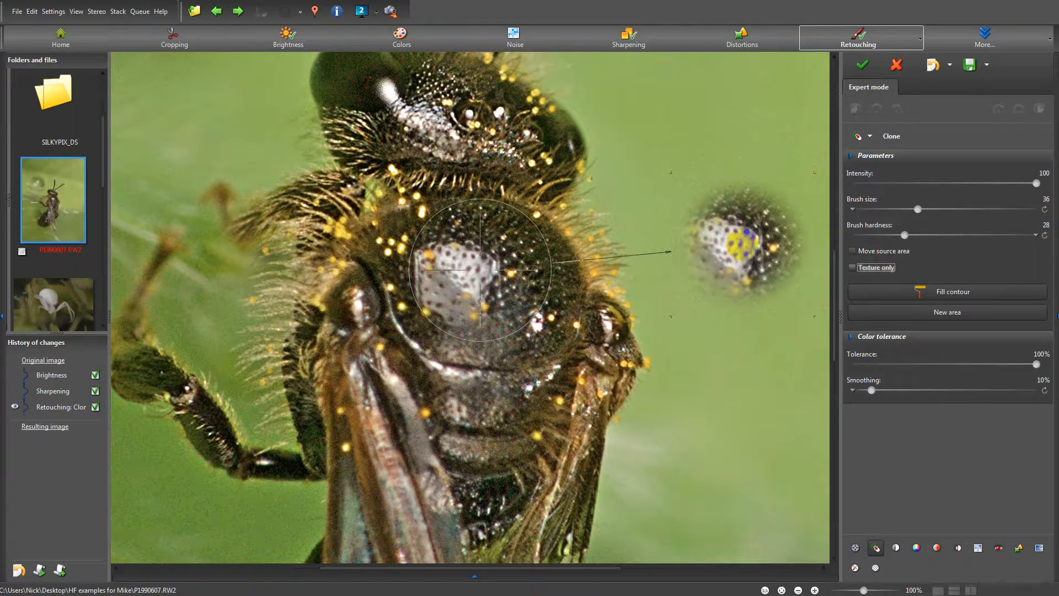
# Step: Turn Move source area back on and clone dark thorax texture over the upper right of the bright patch with brush size 24
pyautogui.click(855, 252)
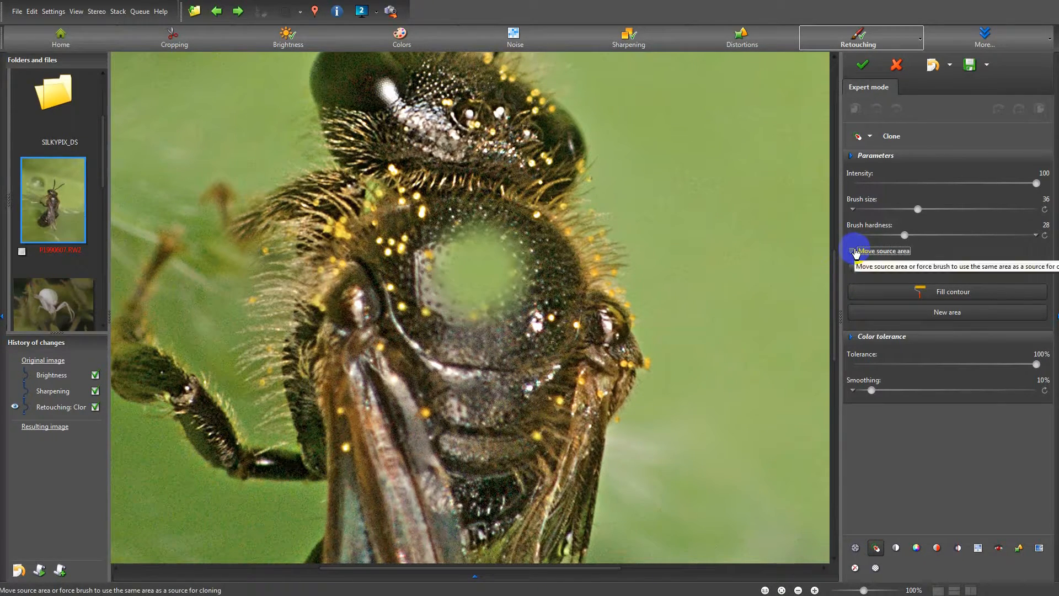
pyautogui.rightClick(707, 231)
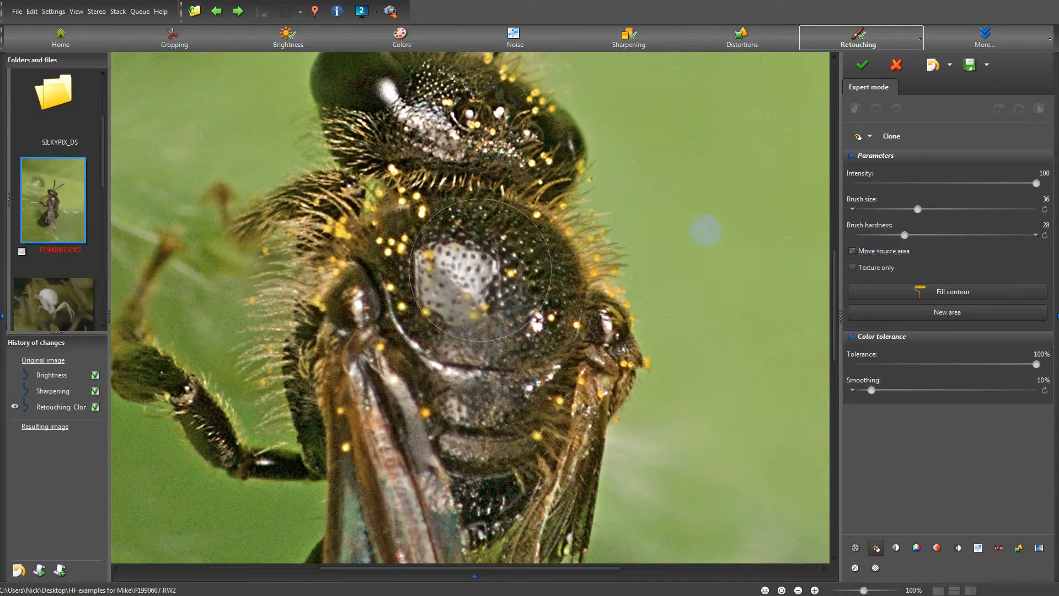
pyautogui.scroll(-7, 498, 268)
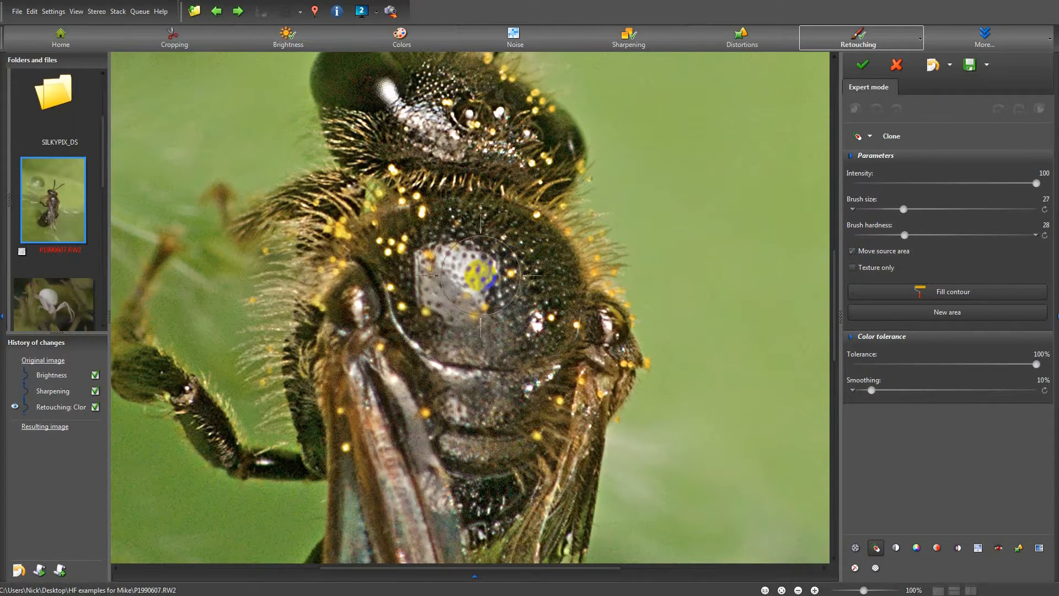
pyautogui.scroll(1, 479, 272)
pyautogui.scroll(1, 483, 269)
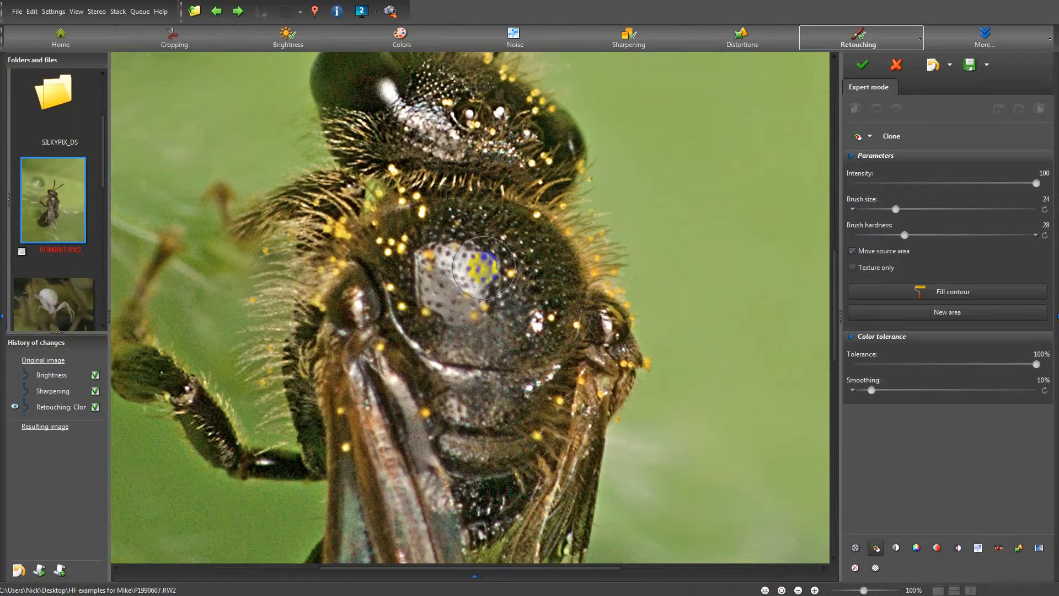
pyautogui.moveTo(484, 268)
pyautogui.mouseDown()
pyautogui.moveTo(555, 292)
pyautogui.moveTo(566, 280)
pyautogui.moveTo(473, 267)
pyautogui.moveTo(530, 274)
pyautogui.moveTo(462, 251)
pyautogui.mouseUp()
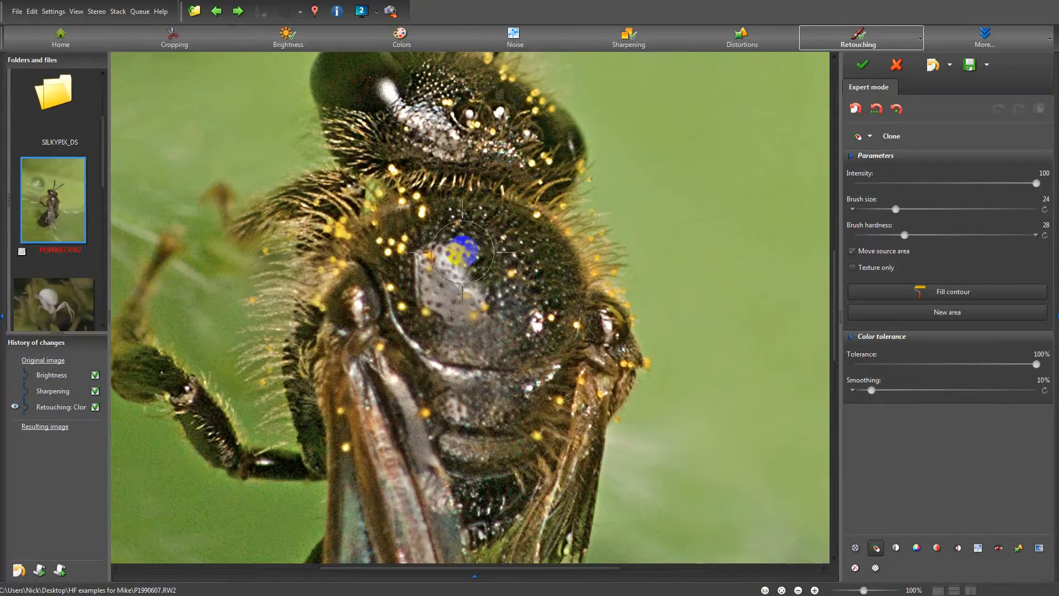
# Step: Clone dark thorax texture over the upper and middle parts of the bright patch with brush sizes 25 and 24
pyautogui.scroll(3, 458, 256)
pyautogui.scroll(-3, 457, 256)
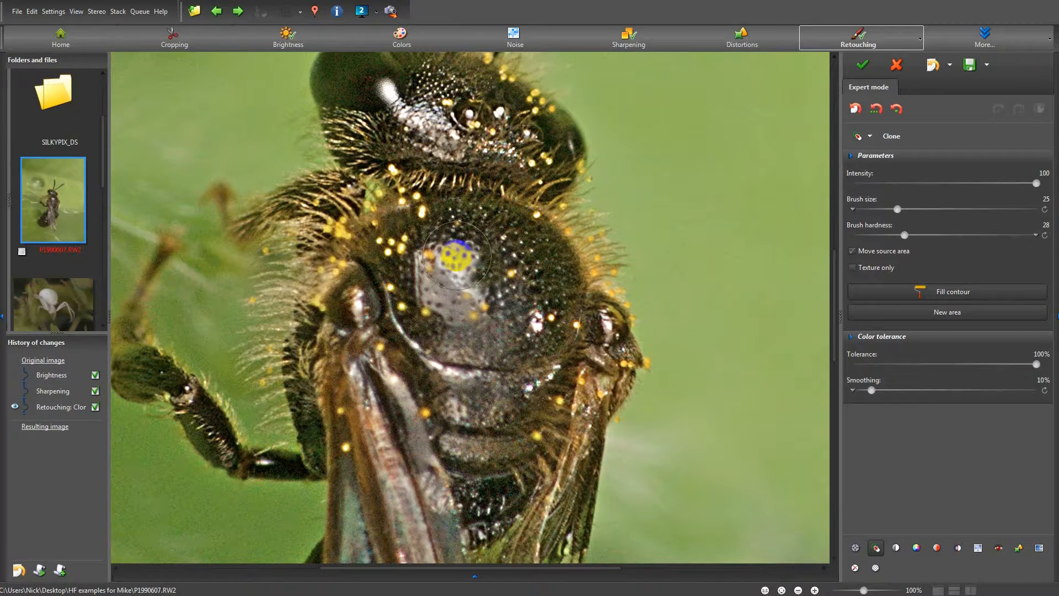
pyautogui.moveTo(490, 269)
pyautogui.mouseDown()
pyautogui.moveTo(537, 275)
pyautogui.moveTo(541, 265)
pyautogui.mouseUp()
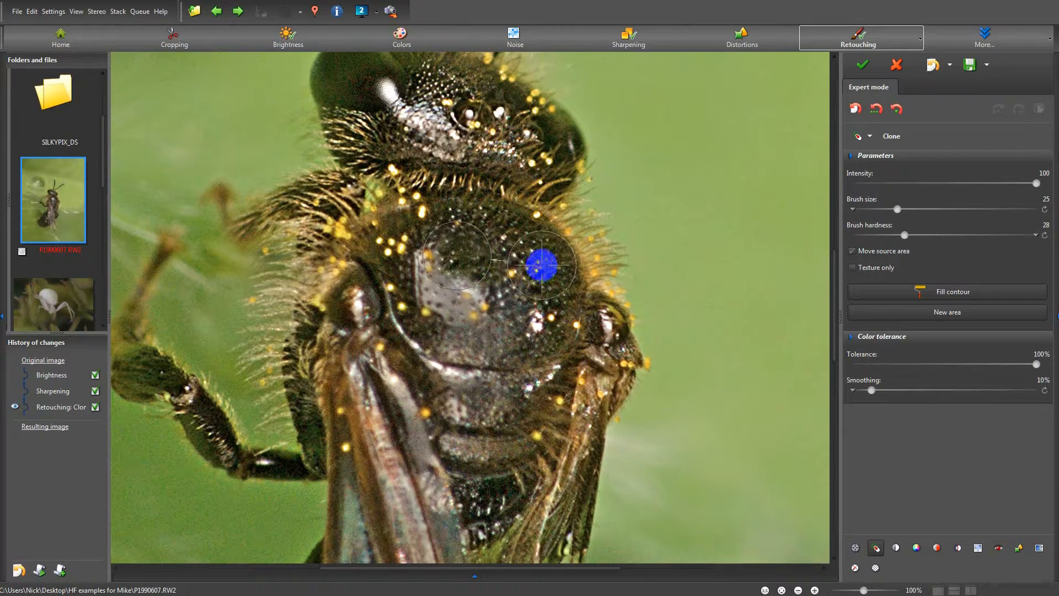
pyautogui.scroll(-1, 483, 273)
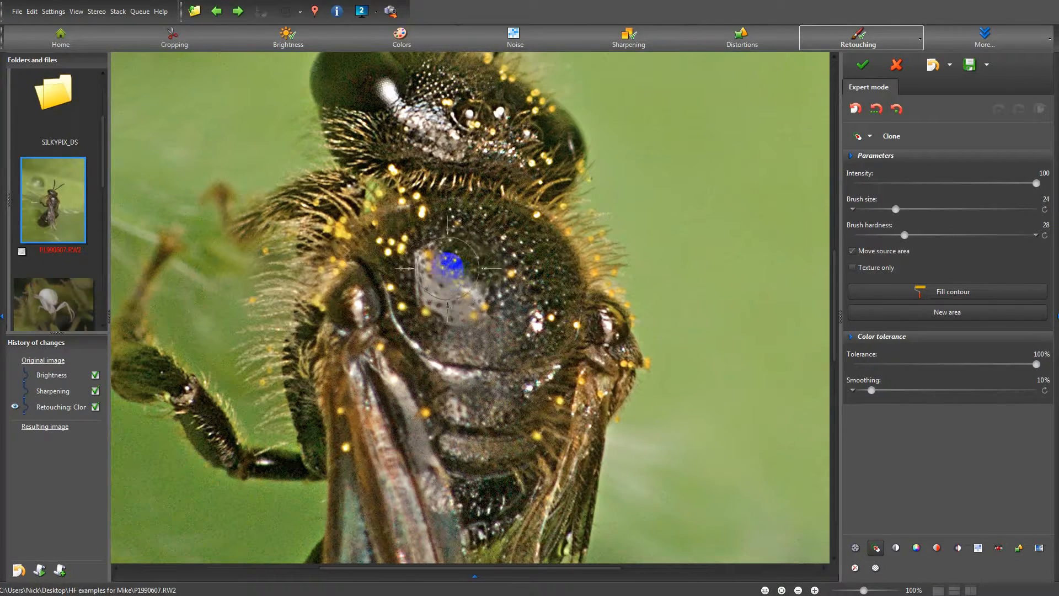
pyautogui.moveTo(486, 263)
pyautogui.mouseDown()
pyautogui.moveTo(541, 262)
pyautogui.moveTo(529, 263)
pyautogui.mouseUp()
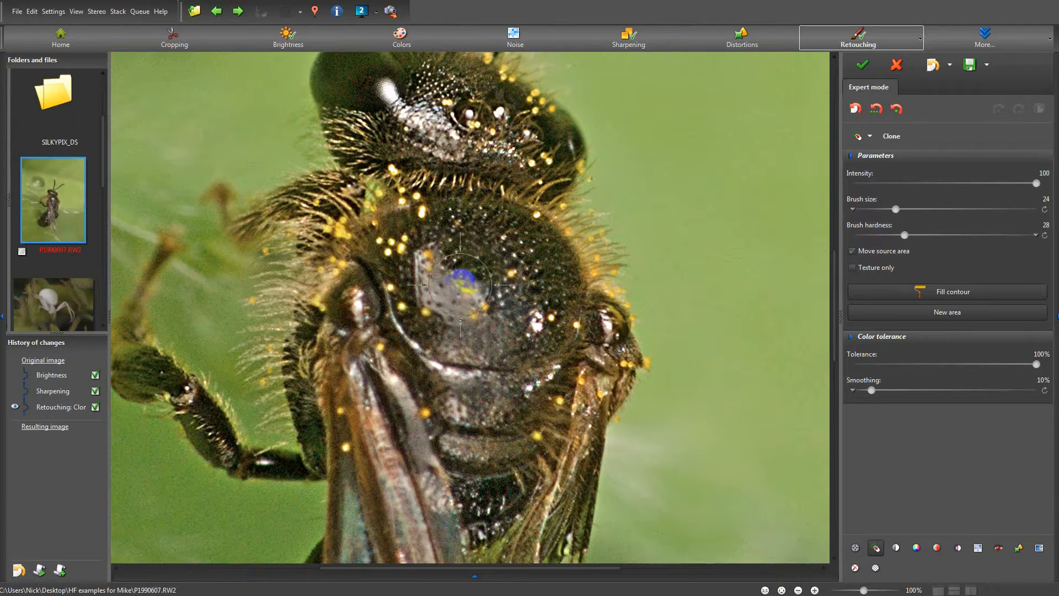
# Step: Set the Clone brush size to 29 and clone dark texture over the left part of the bright thorax patch
pyautogui.scroll(5, 448, 282)
pyautogui.click(435, 280)
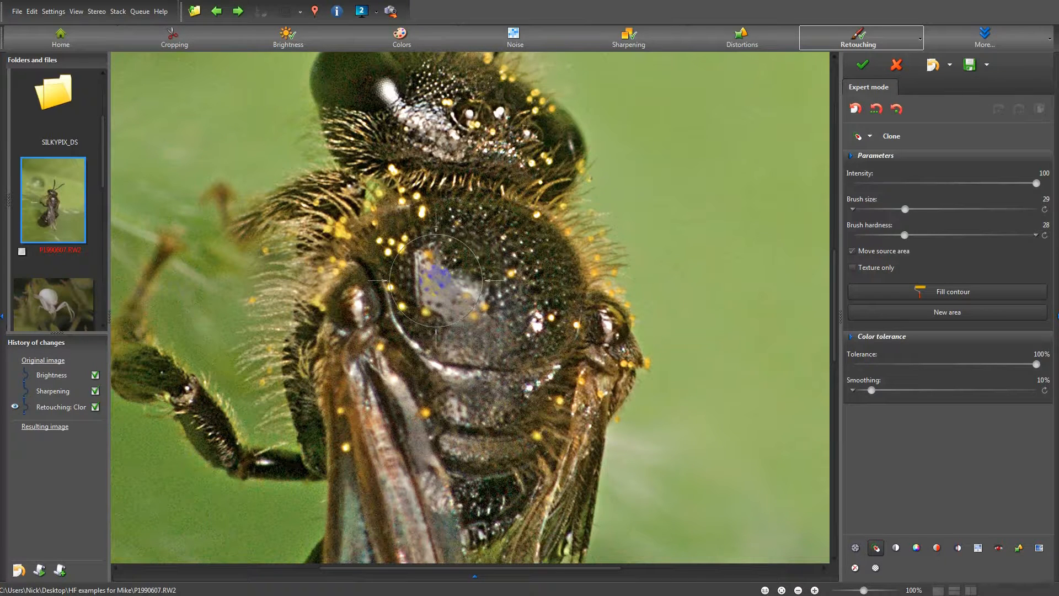
pyautogui.moveTo(436, 281)
pyautogui.mouseDown()
pyautogui.moveTo(490, 288)
pyautogui.moveTo(536, 274)
pyautogui.moveTo(543, 261)
pyautogui.moveTo(518, 312)
pyautogui.moveTo(500, 306)
pyautogui.moveTo(525, 331)
pyautogui.mouseUp()
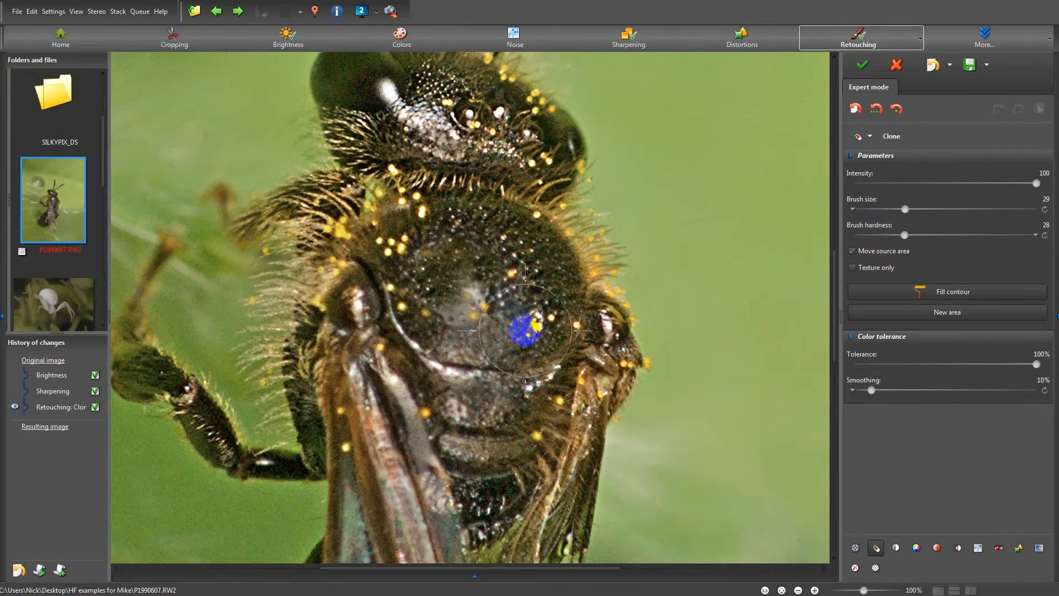
# Step: Clone dark texture over the remaining bright middle part of the insect's thorax with brush sizes 24 and 23
pyautogui.scroll(-9, 486, 325)
pyautogui.scroll(4, 491, 333)
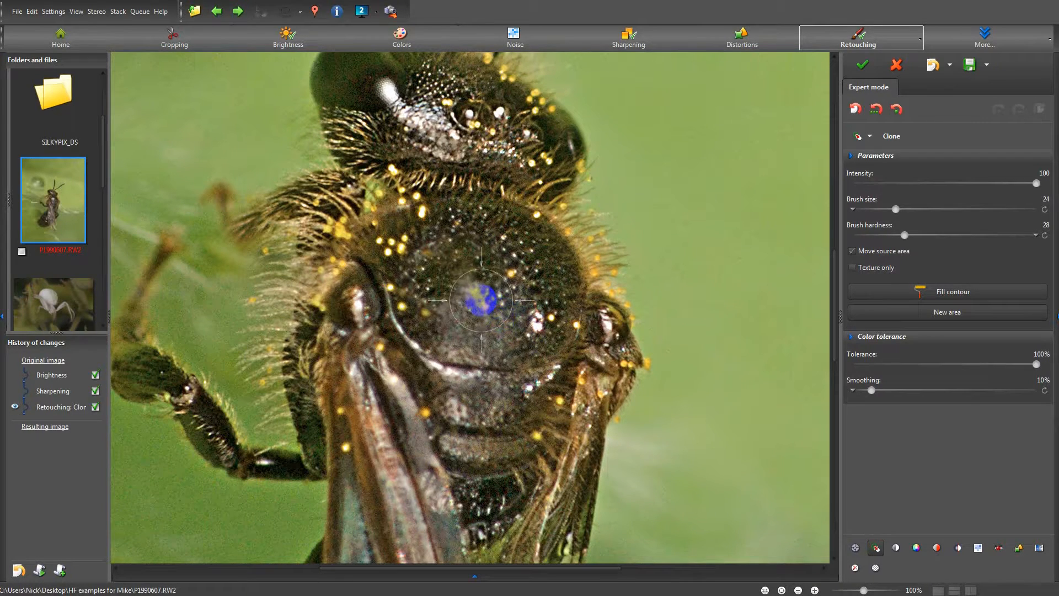
pyautogui.scroll(-1, 481, 301)
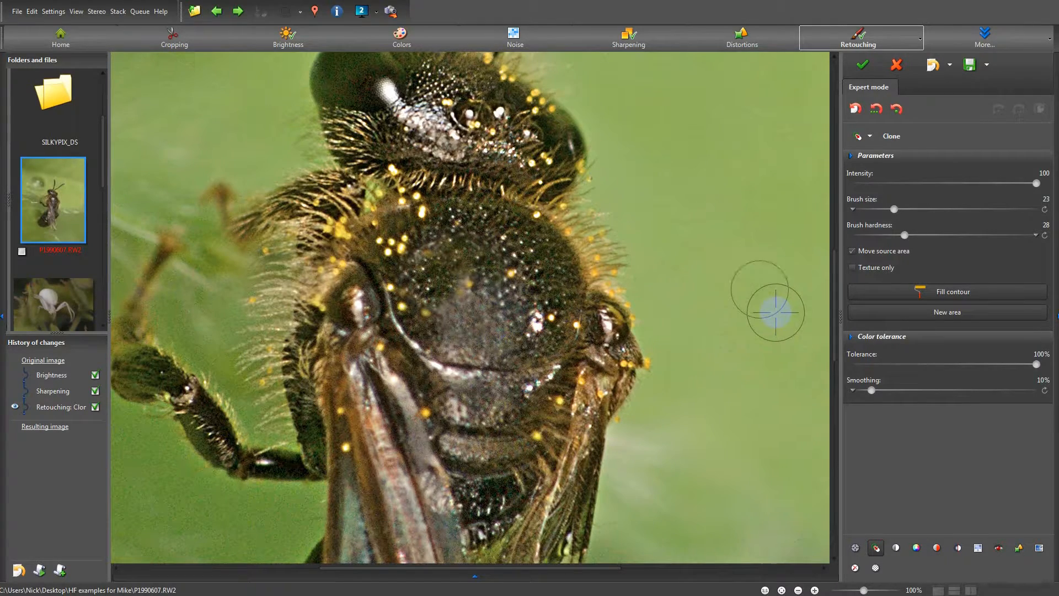
# Step: Switch to the white spider photo P1990753.RW2, saving the retouched insect photo as the JPEG P1990607_hf at quality 11 (92%)
pyautogui.moveTo(864, 589)
pyautogui.mouseDown()
pyautogui.moveTo(887, 589)
pyautogui.moveTo(844, 589)
pyautogui.mouseUp()
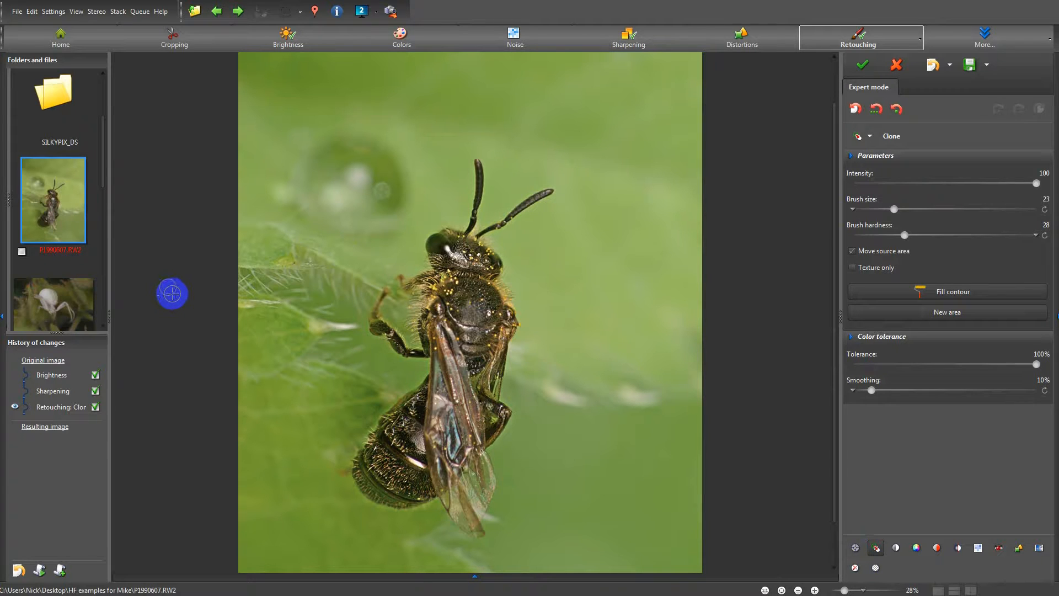
pyautogui.click(65, 312)
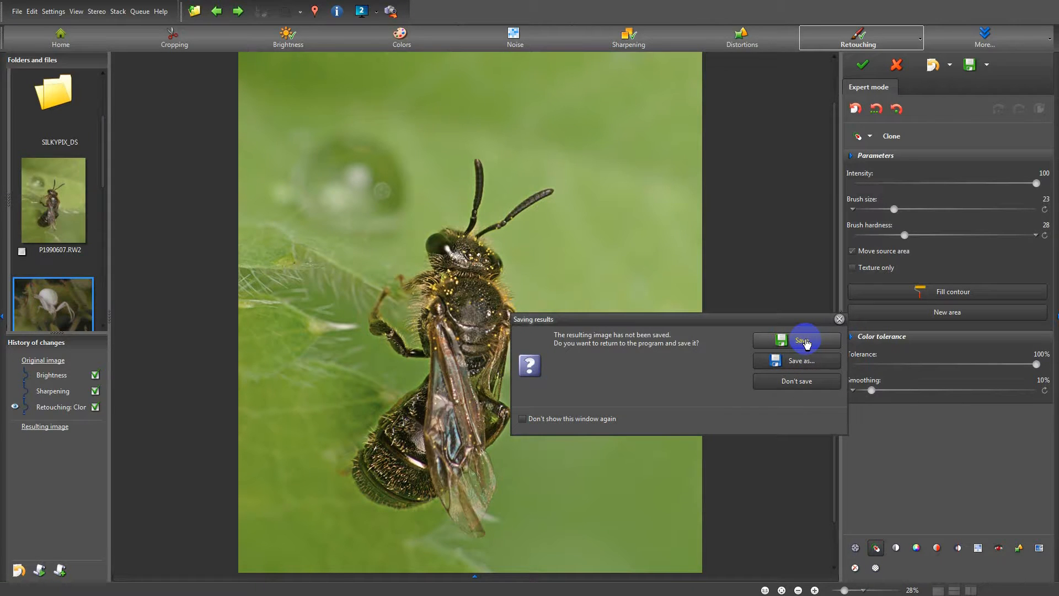
pyautogui.click(804, 360)
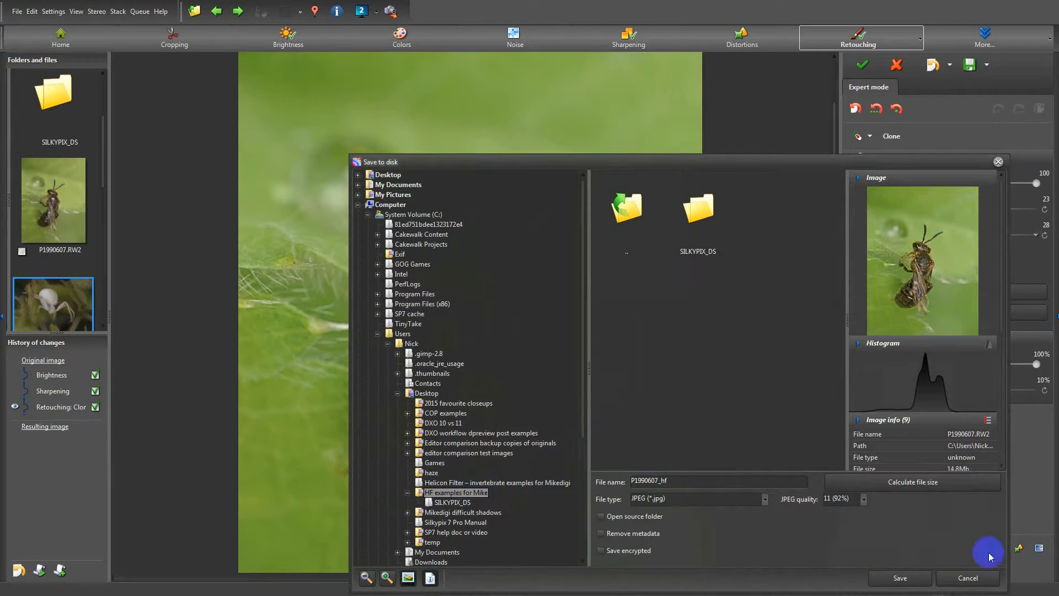
pyautogui.click(901, 578)
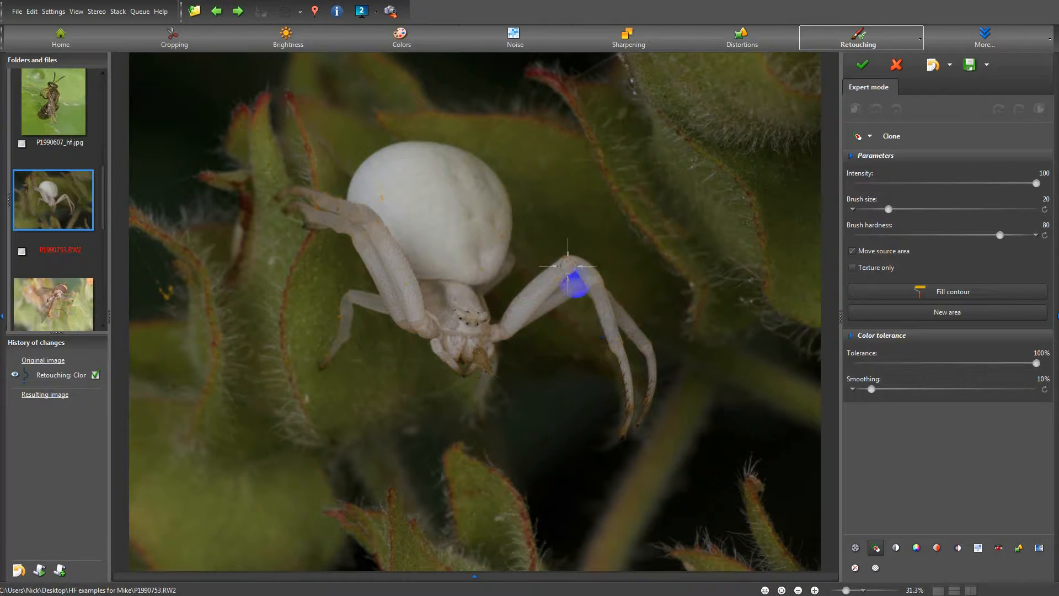
# Step: Adjust the spider photo's tones to Brightness +16, Shadows +72, Zone size 22 and Highlights -17
pyautogui.click(292, 43)
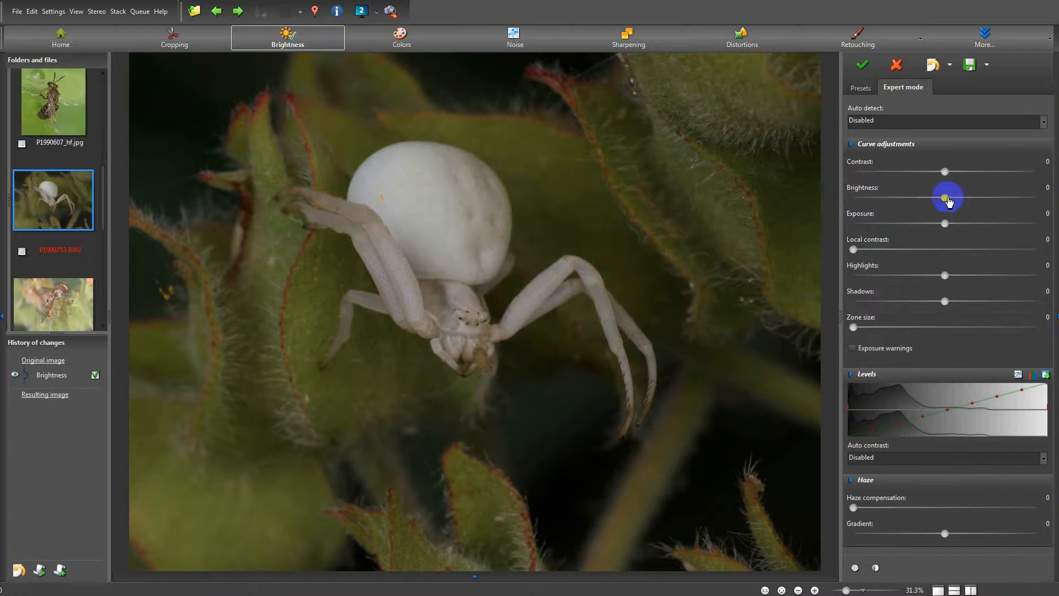
pyautogui.moveTo(944, 200); pyautogui.dragTo(961, 201)
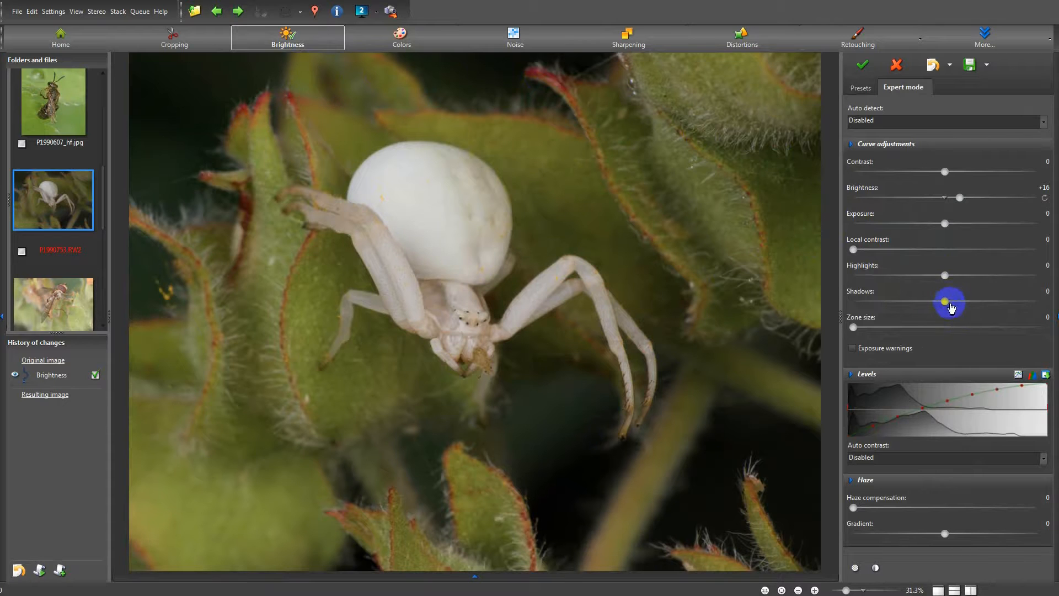
pyautogui.moveTo(945, 303); pyautogui.dragTo(1013, 300)
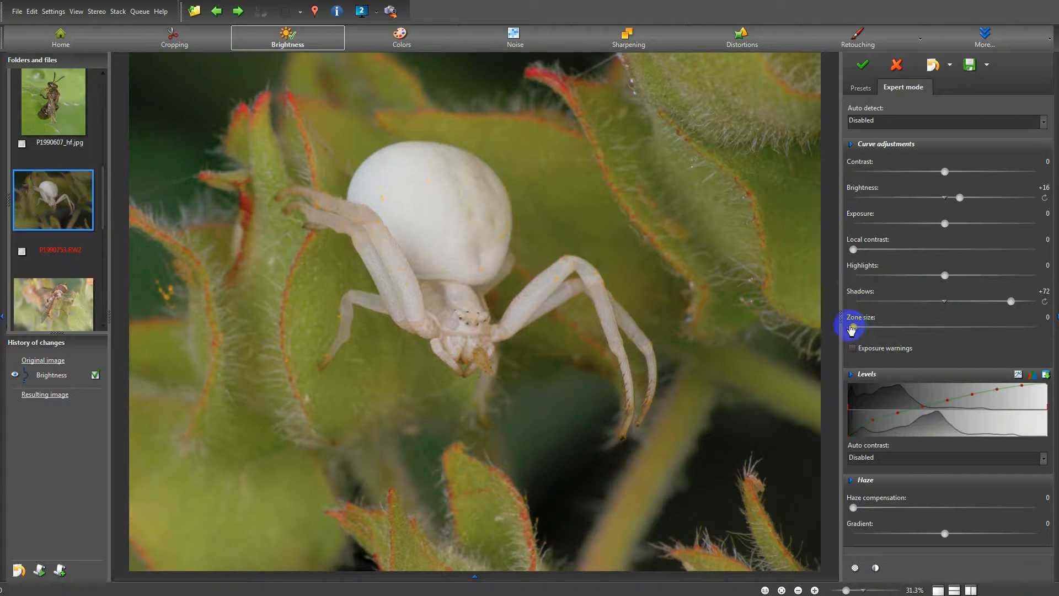
pyautogui.moveTo(854, 326); pyautogui.dragTo(895, 329)
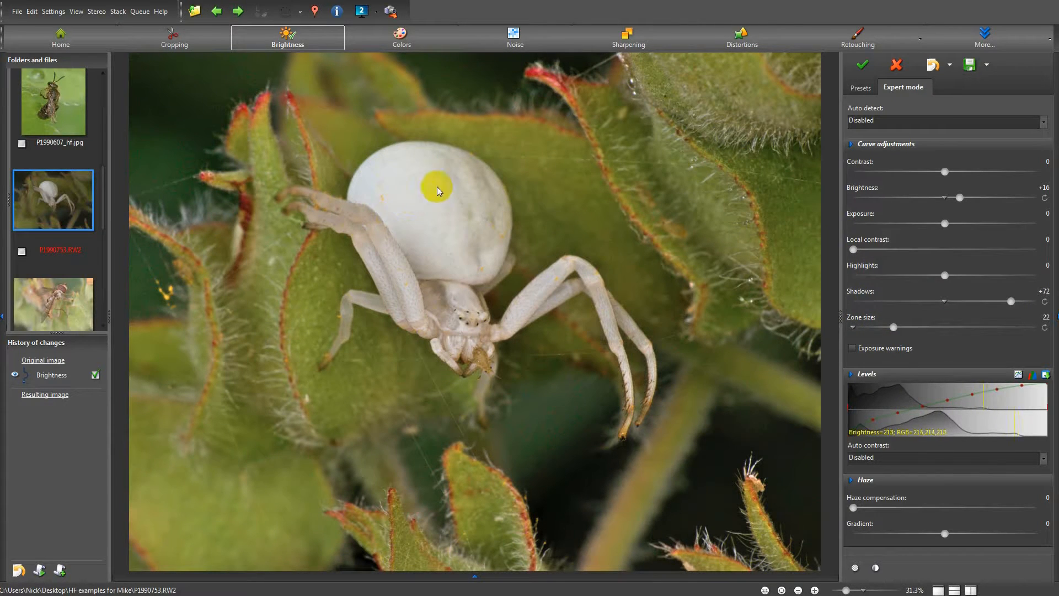
pyautogui.moveTo(945, 275); pyautogui.dragTo(930, 283)
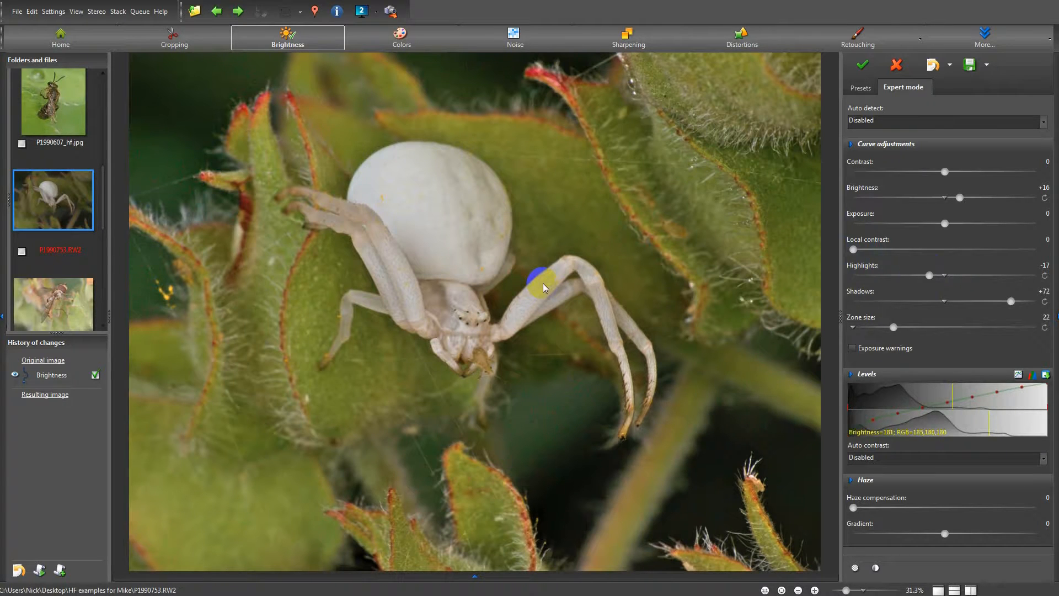
# Step: Crop the photo closely around the spider to 2437 x 1978 px and apply the crop
pyautogui.click(176, 41)
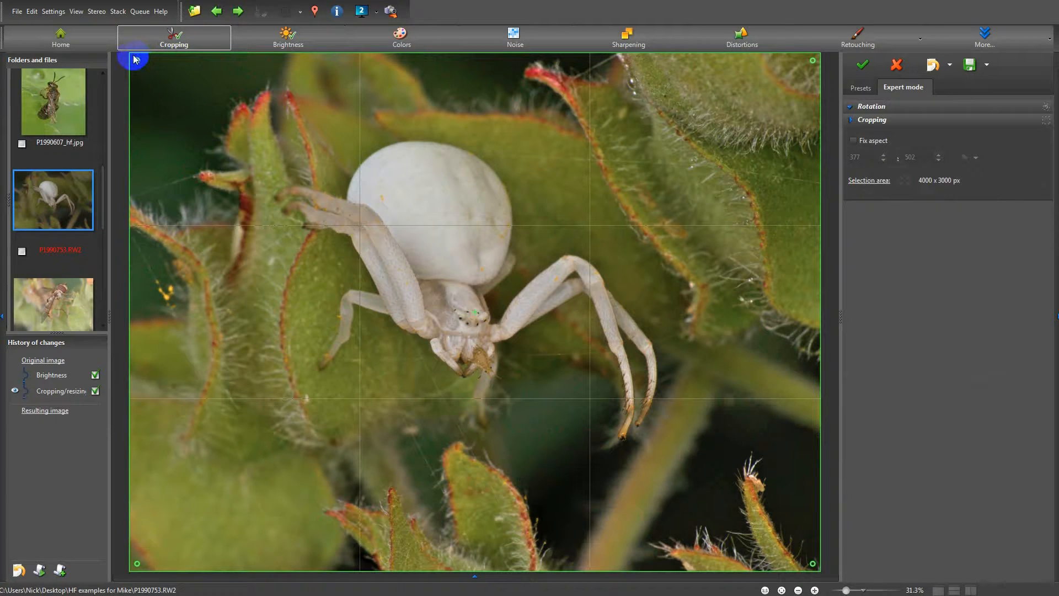
pyautogui.moveTo(132, 55); pyautogui.dragTo(261, 127)
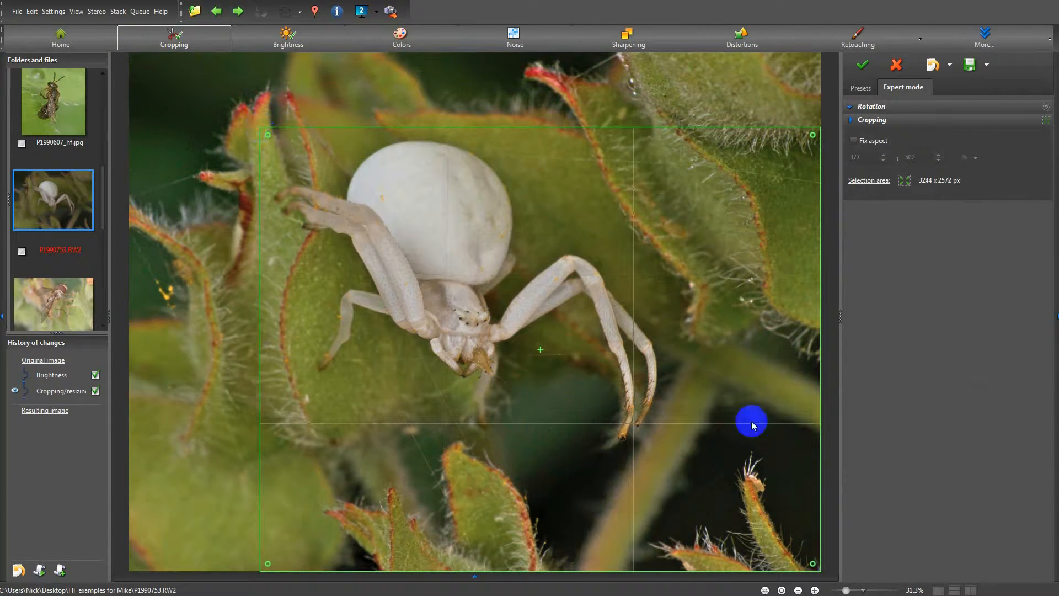
pyautogui.moveTo(820, 570); pyautogui.dragTo(682, 468)
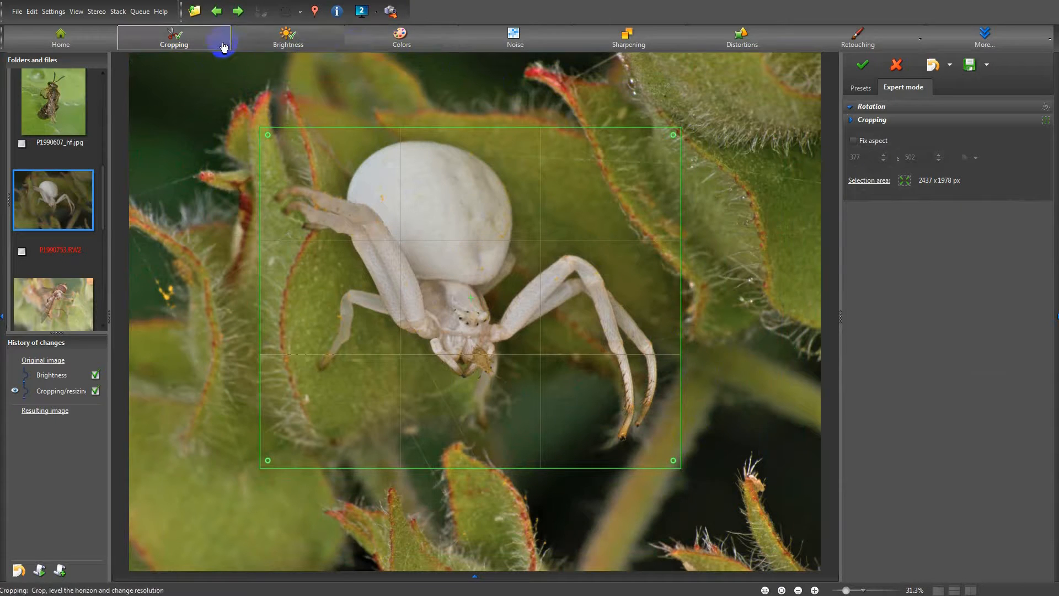
pyautogui.click(863, 65)
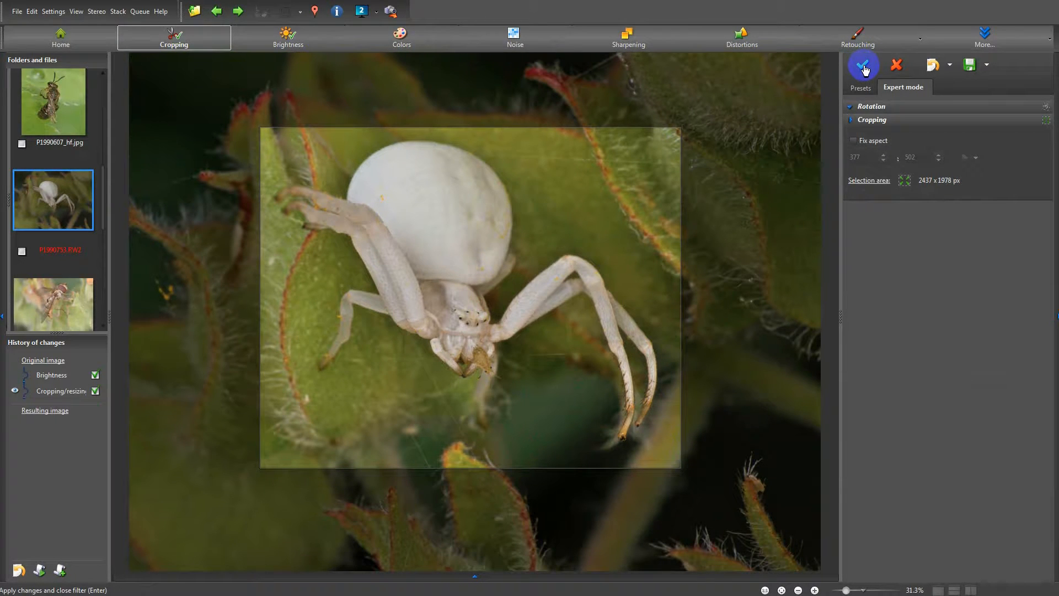
pyautogui.click(864, 67)
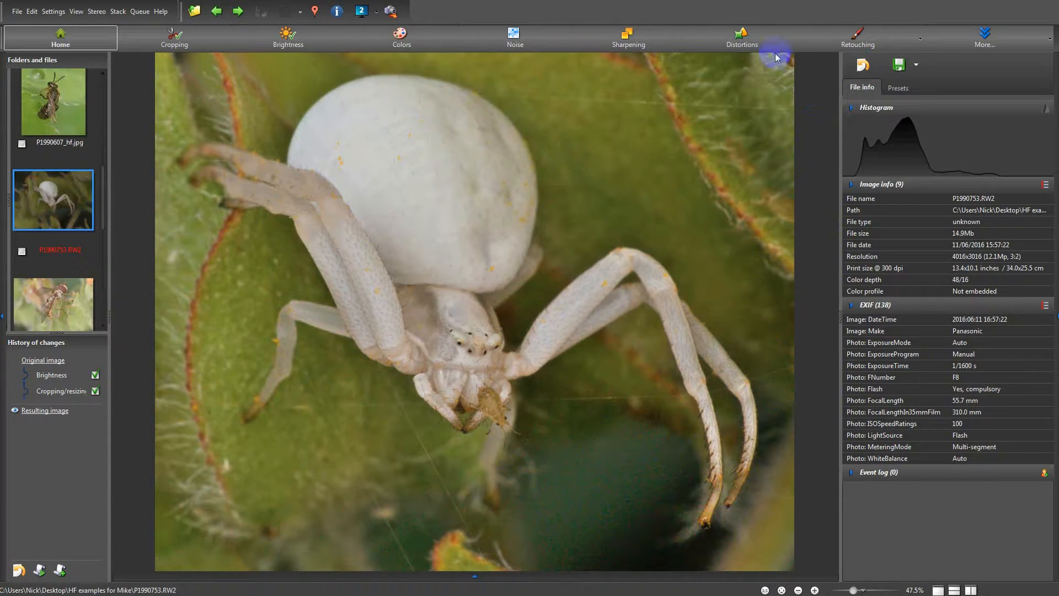
# Step: Try reducing the spider photo's noise with Noise reduction 100%, the Aggressive method and Noise level 200
pyautogui.click(521, 43)
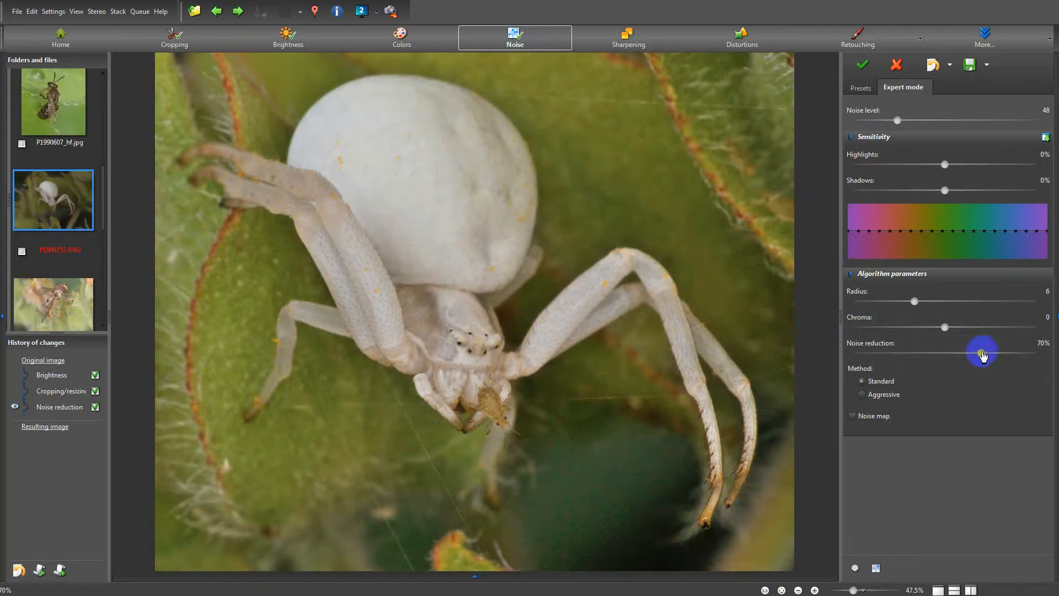
pyautogui.moveTo(980, 356); pyautogui.dragTo(1045, 353)
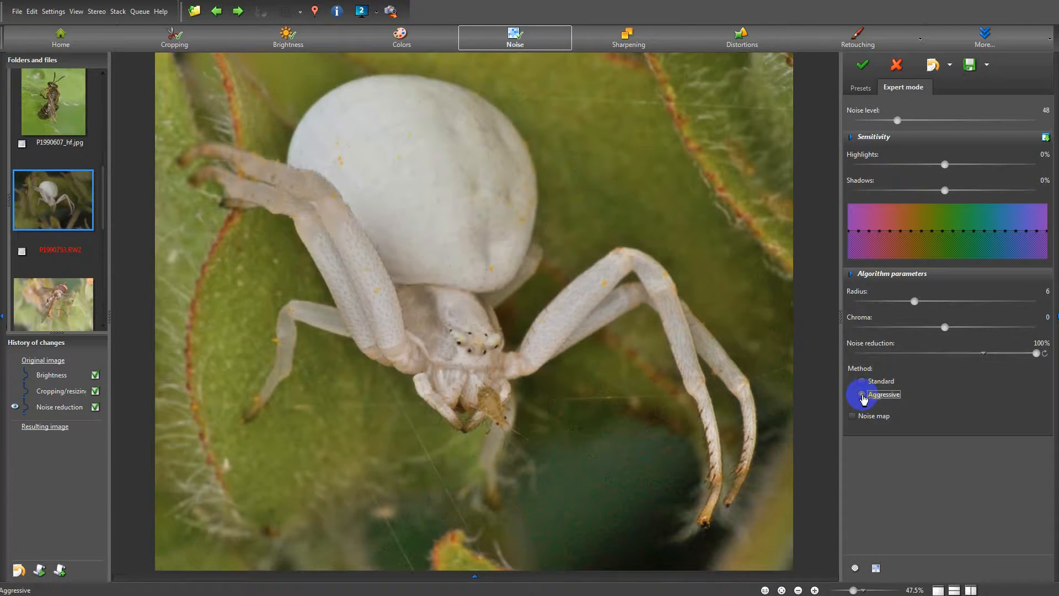
pyautogui.click(863, 395)
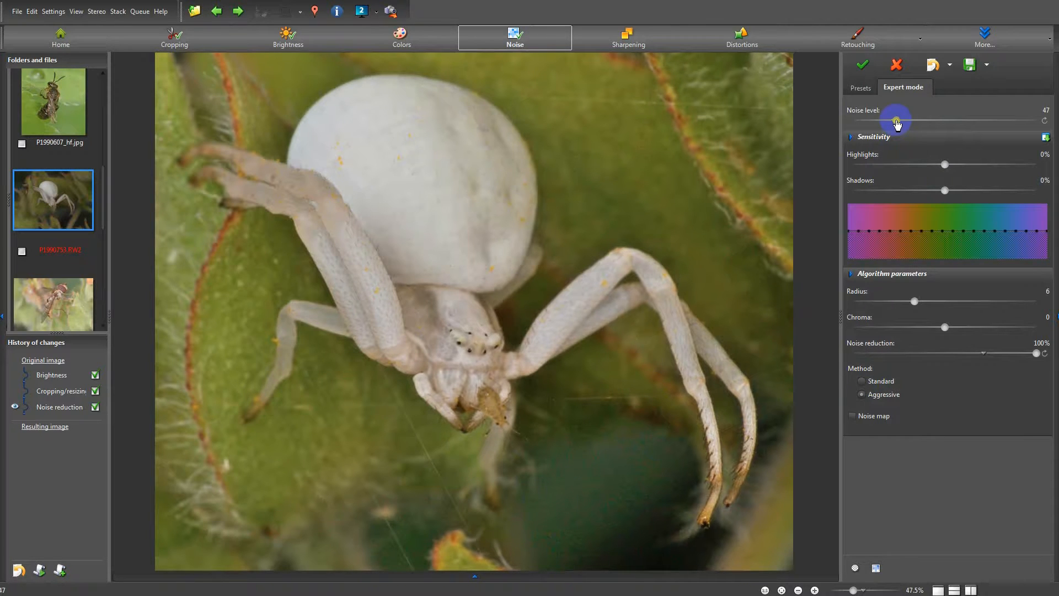
pyautogui.moveTo(897, 123); pyautogui.dragTo(1036, 121)
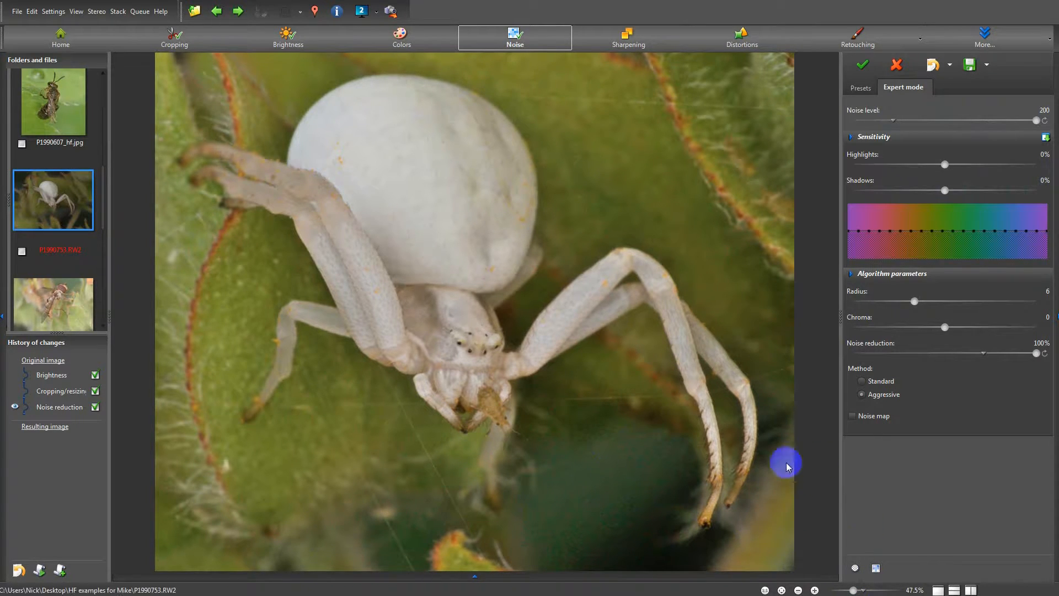
# Step: Compare the spider's detail at 100% zoom with the noise reduction applied and with it deleted from the history of changes
pyautogui.click(864, 591)
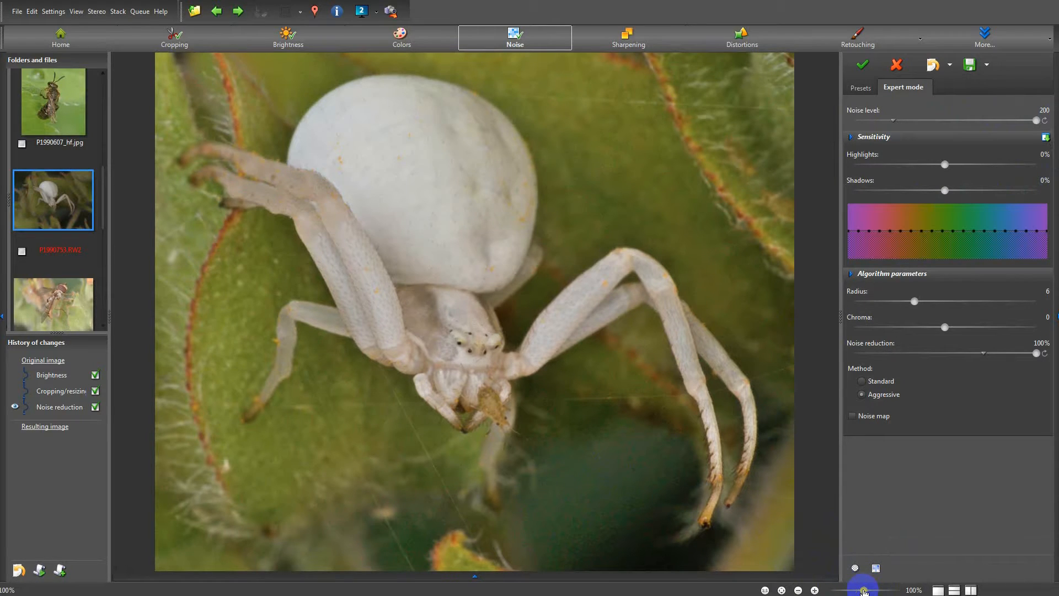
pyautogui.click(747, 525)
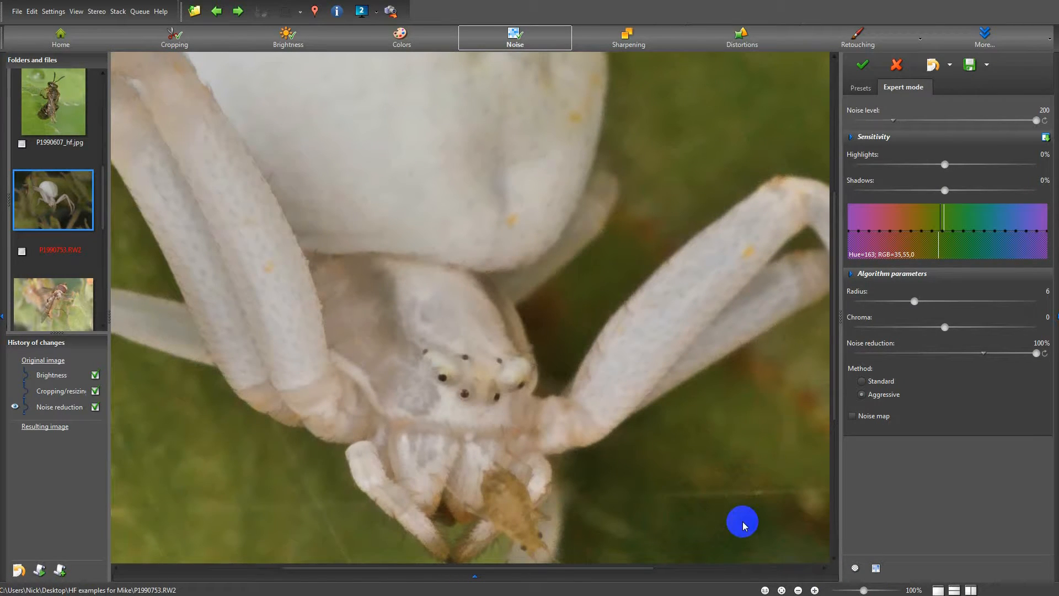
pyautogui.moveTo(743, 522); pyautogui.dragTo(643, 447)
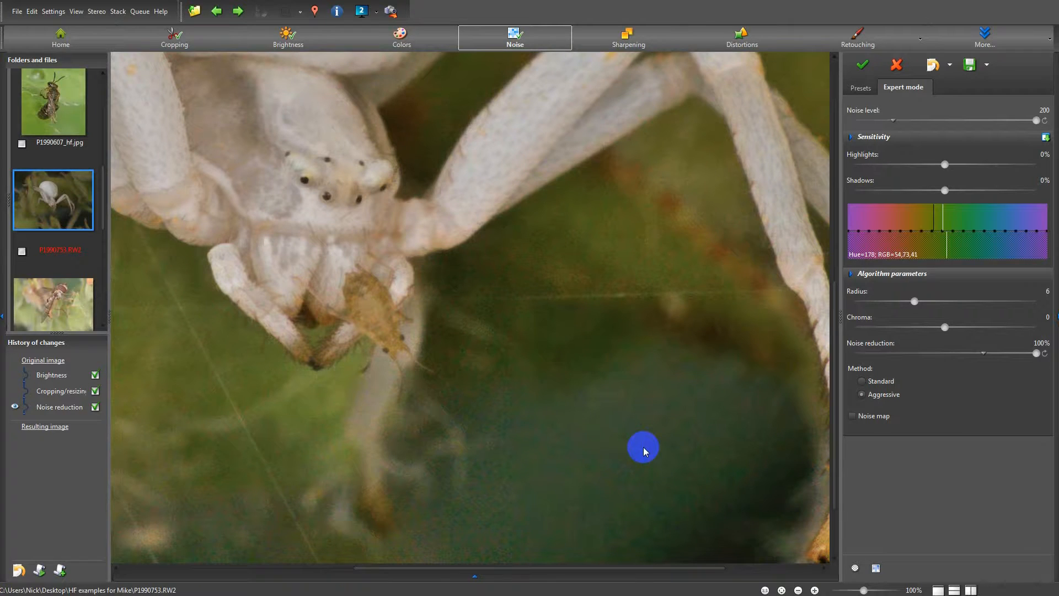
pyautogui.click(469, 324)
pyautogui.moveTo(469, 324); pyautogui.dragTo(509, 357)
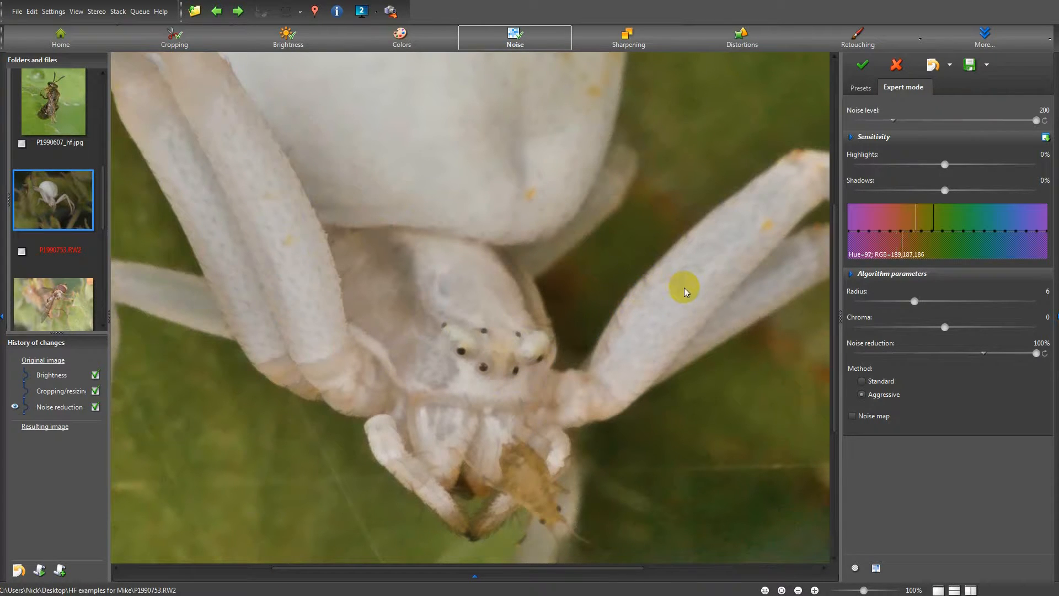
pyautogui.click(855, 591)
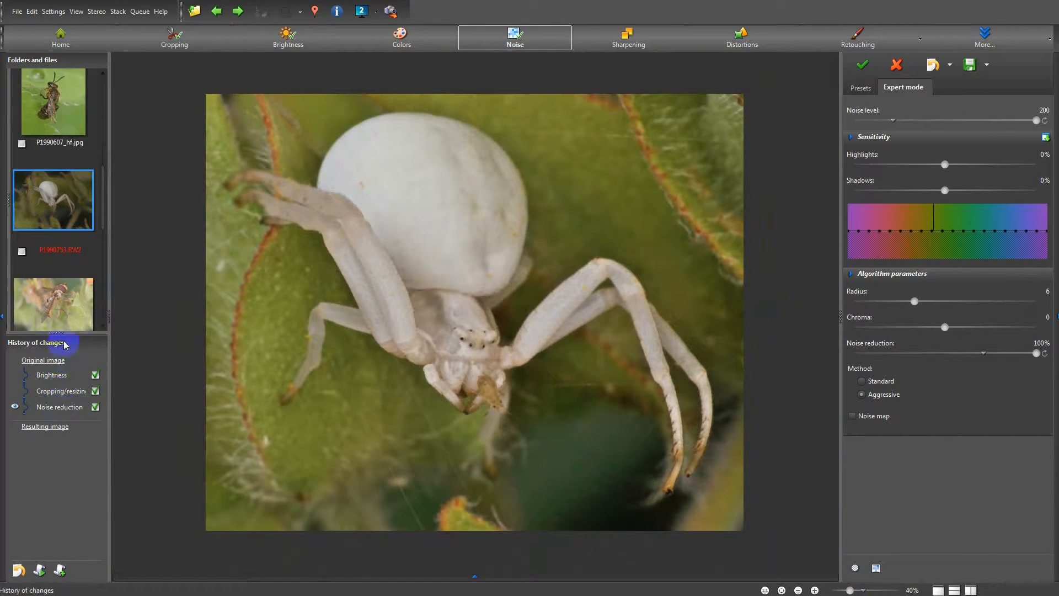
pyautogui.rightClick(62, 409)
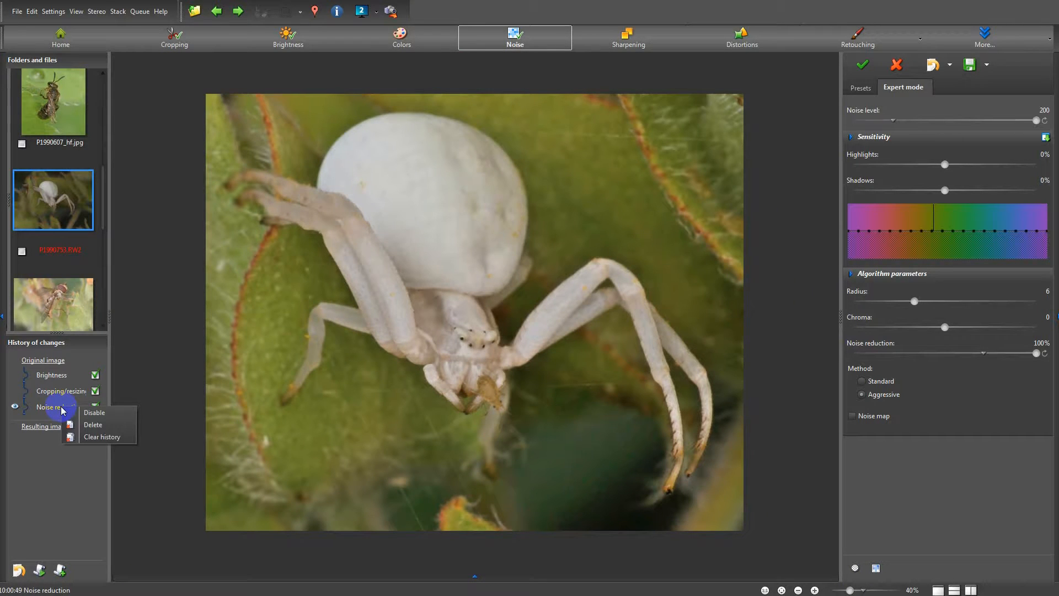
pyautogui.click(100, 429)
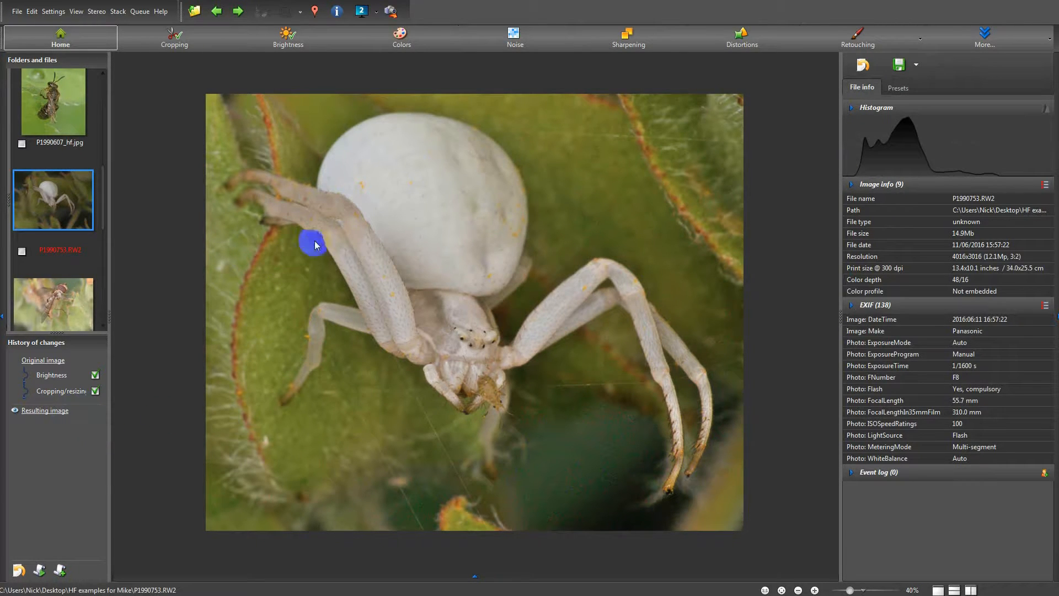
pyautogui.moveTo(842, 590); pyautogui.dragTo(864, 589)
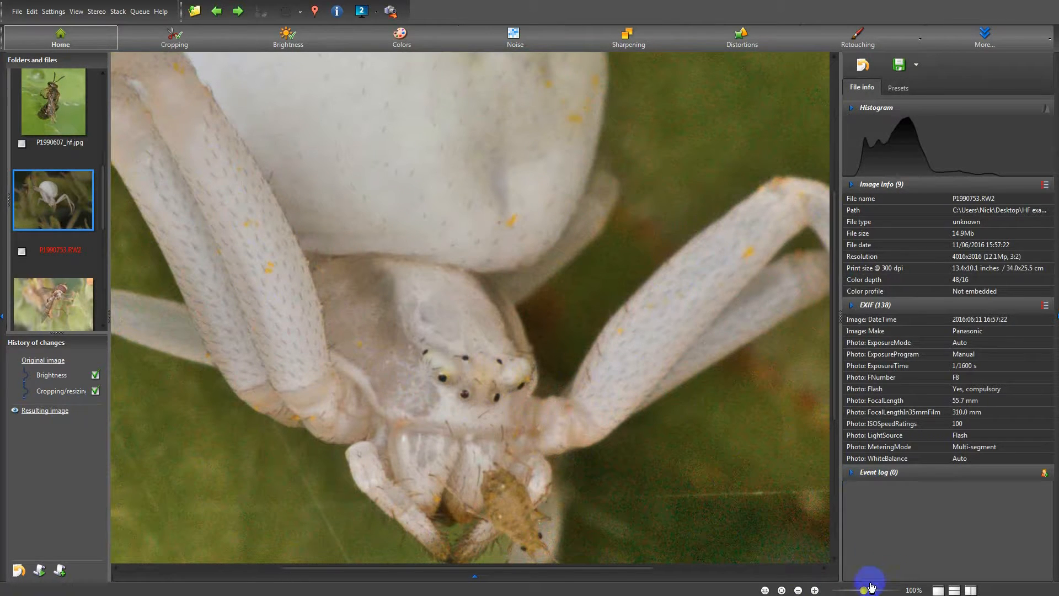
pyautogui.click(851, 590)
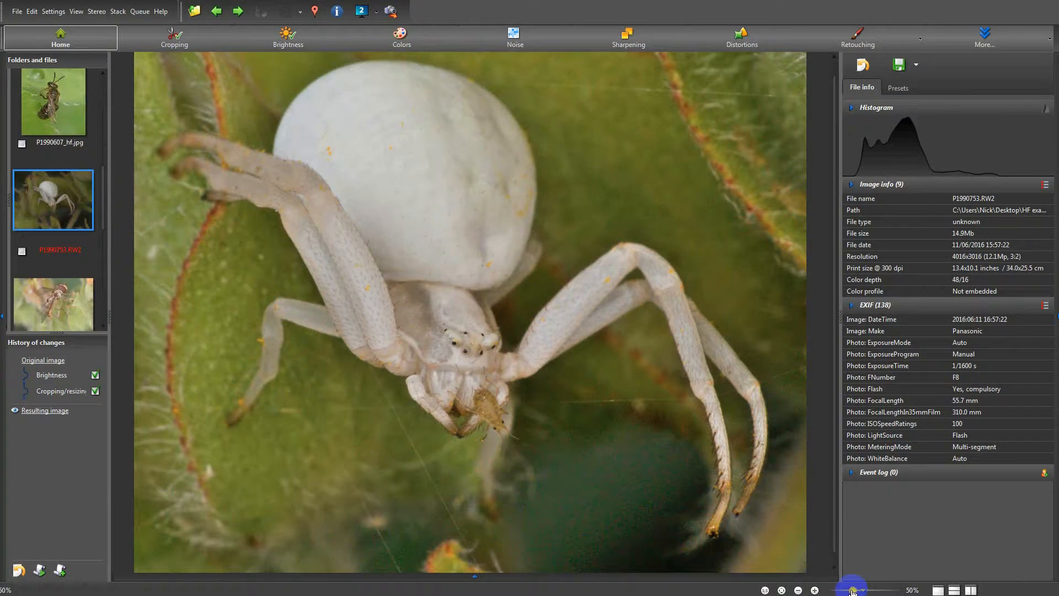
pyautogui.click(851, 590)
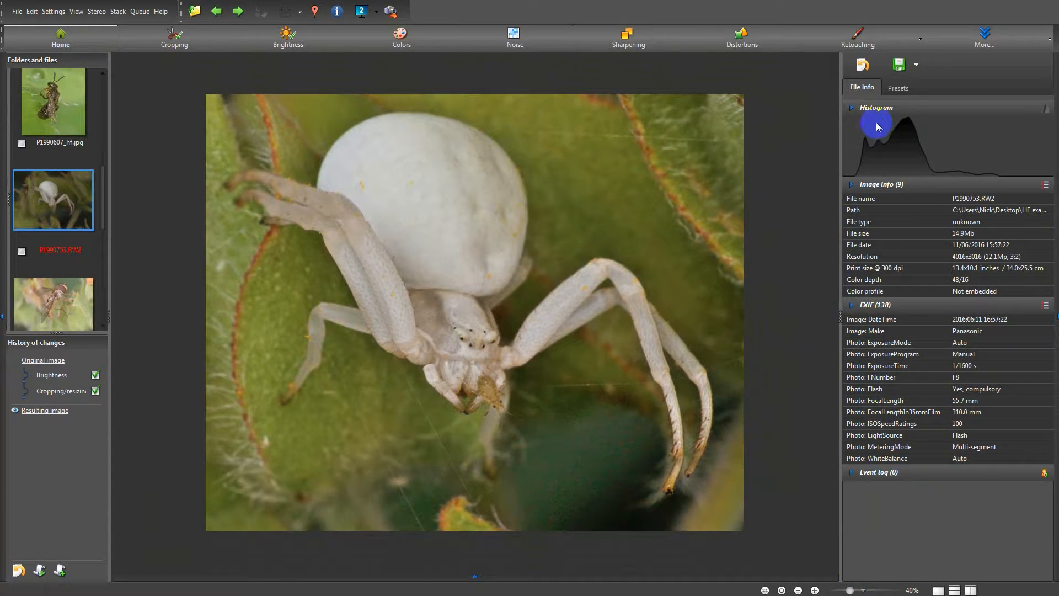
# Step: Start a Make selection retouch on the spider photo with the selection mode Separate two colors
pyautogui.click(869, 44)
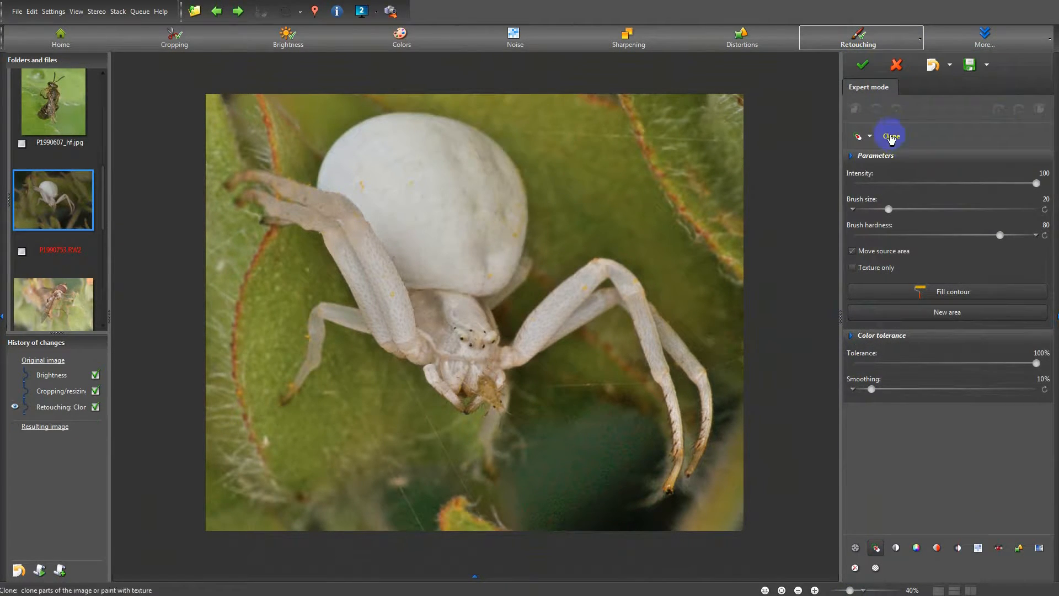
pyautogui.click(892, 137)
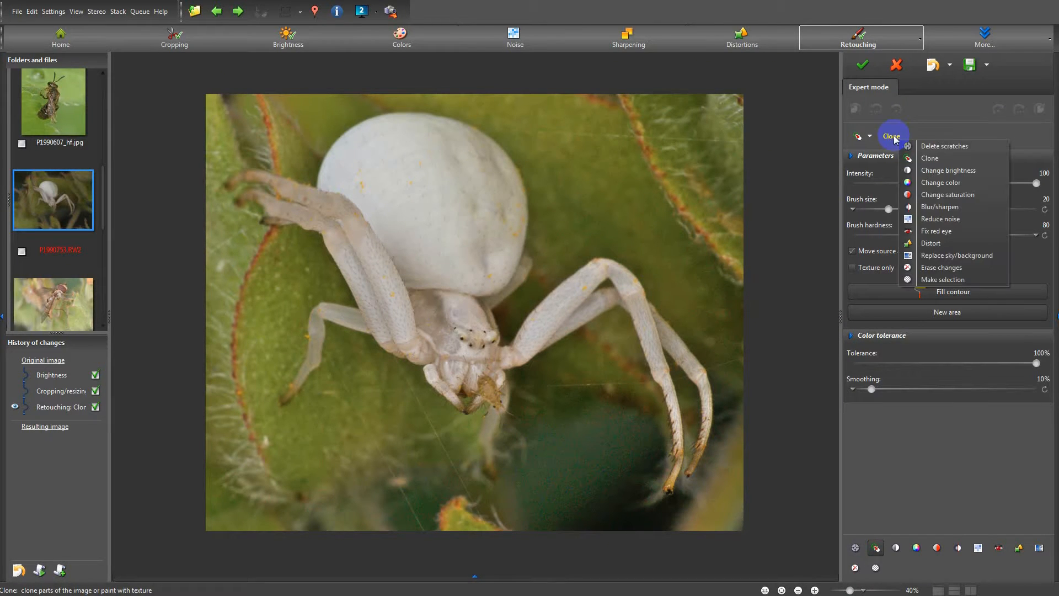
pyautogui.click(938, 283)
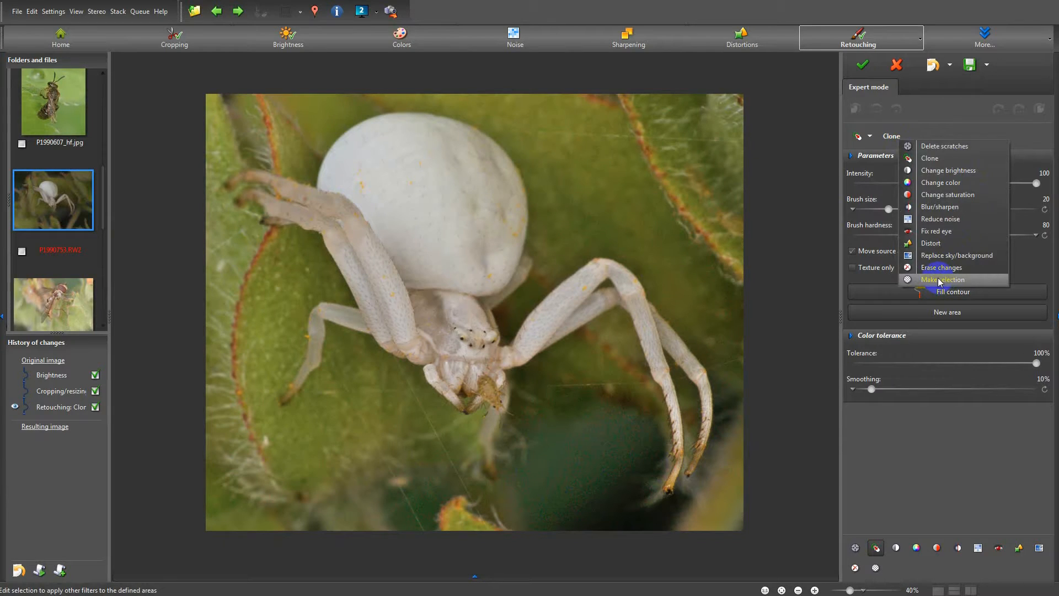
pyautogui.click(941, 281)
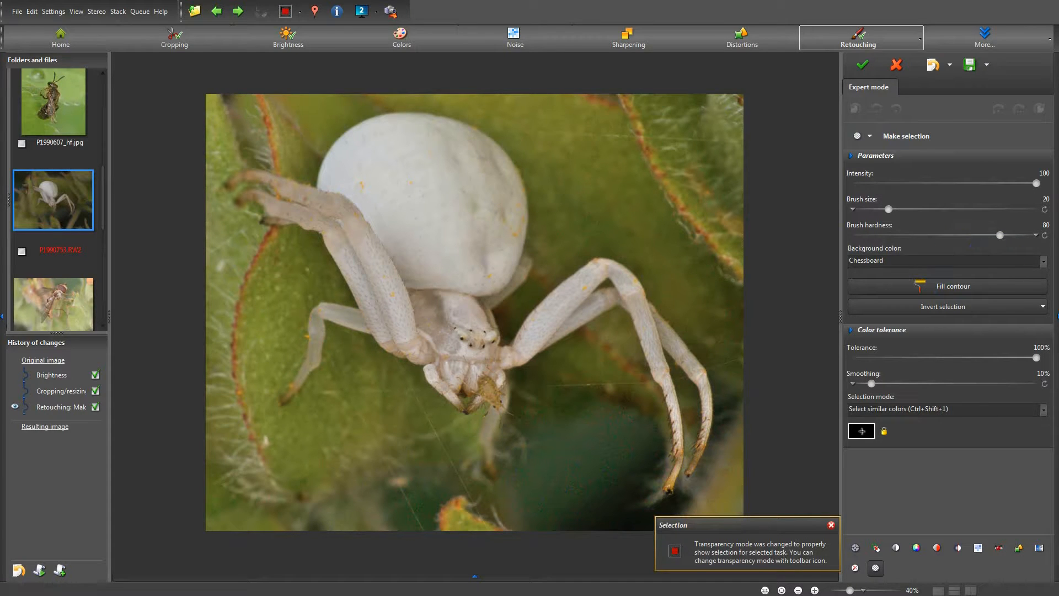
pyautogui.click(1044, 410)
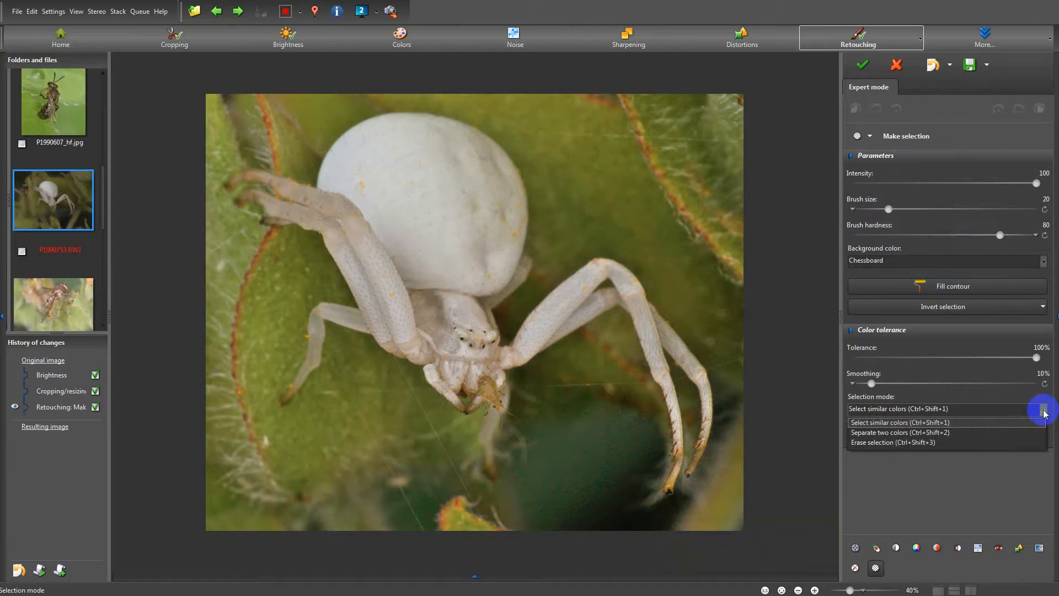
pyautogui.click(996, 433)
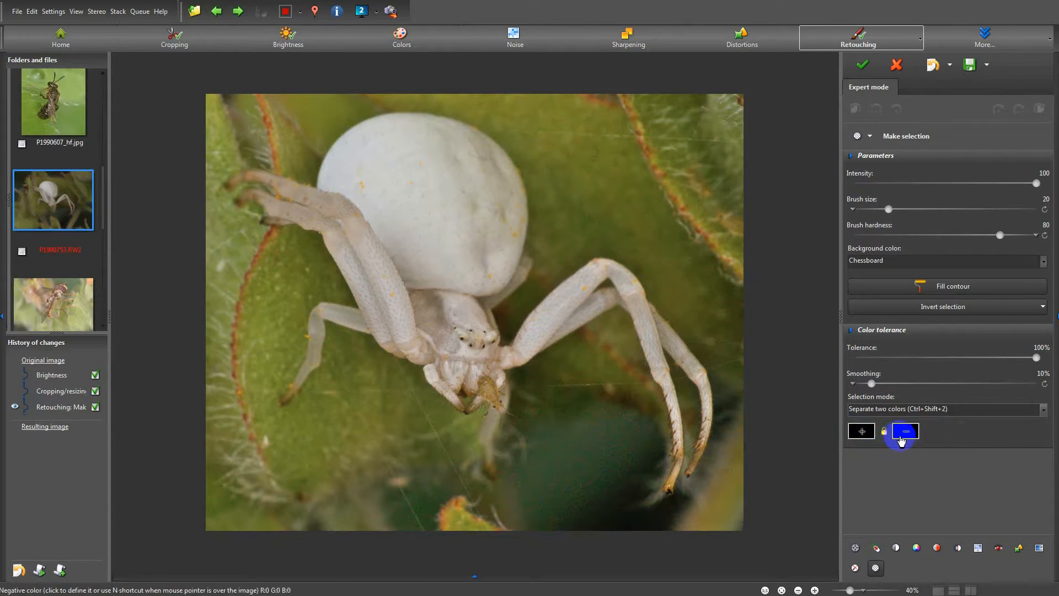
# Step: Pick the green leaf background as the positive color and the spider's white abdomen as the negative color
pyautogui.click(862, 431)
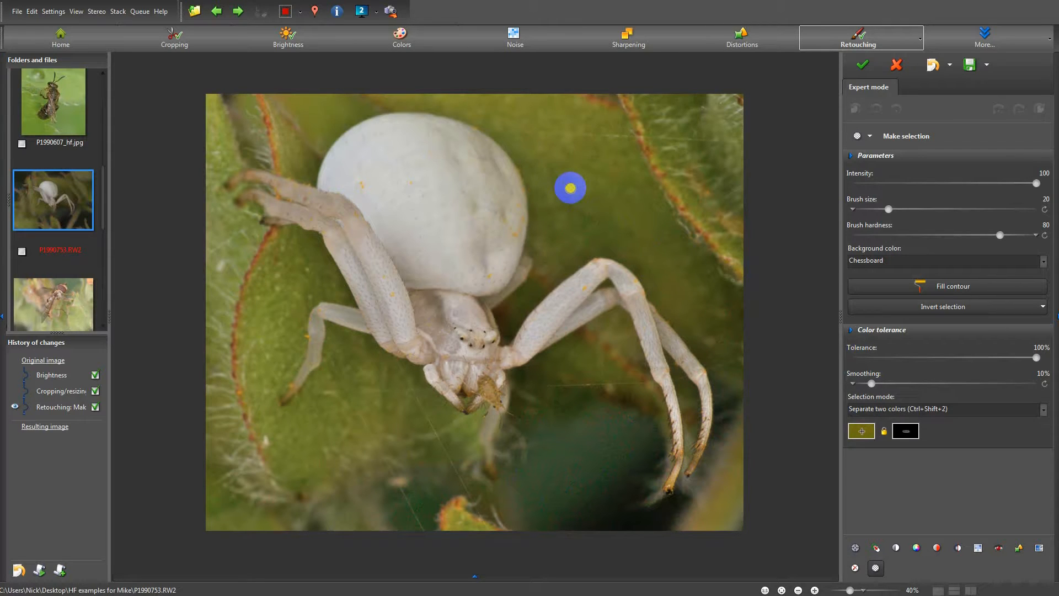
pyautogui.click(862, 434)
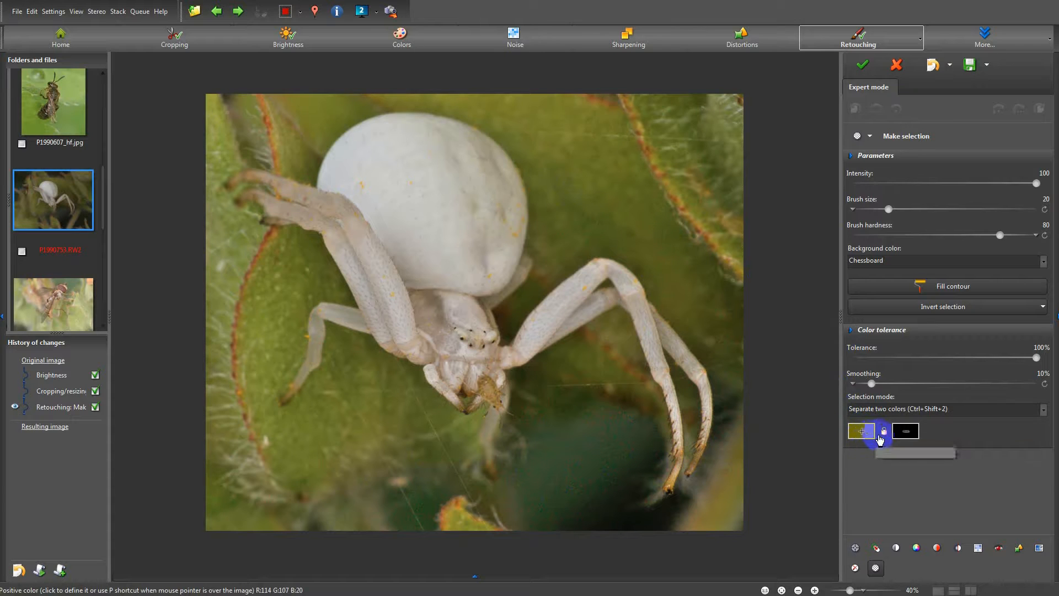
pyautogui.click(906, 434)
pyautogui.click(484, 187)
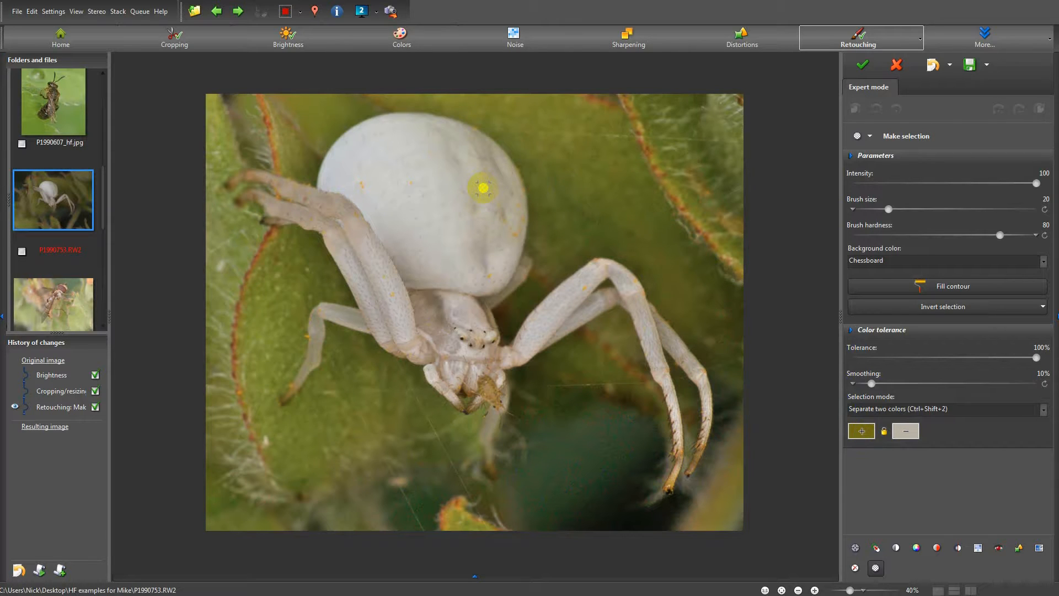
# Step: Set the brush size to 91 and the tolerance to 26%, and preview the brush effect along the abdomen's edge
pyautogui.scroll(4, 617, 208)
pyautogui.scroll(20, 617, 208)
pyautogui.scroll(8, 616, 208)
pyautogui.moveTo(958, 208); pyautogui.dragTo(1020, 209)
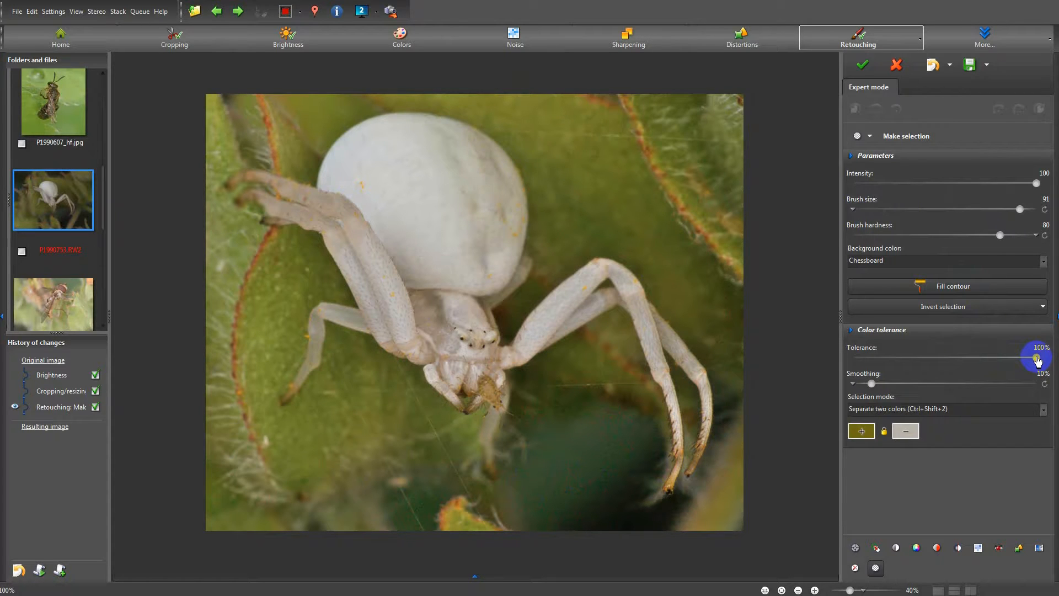
pyautogui.moveTo(1038, 360); pyautogui.dragTo(902, 359)
pyautogui.moveTo(689, 224)
pyautogui.mouseDown()
pyautogui.moveTo(557, 216)
pyautogui.moveTo(532, 204)
pyautogui.moveTo(534, 178)
pyautogui.mouseUp()
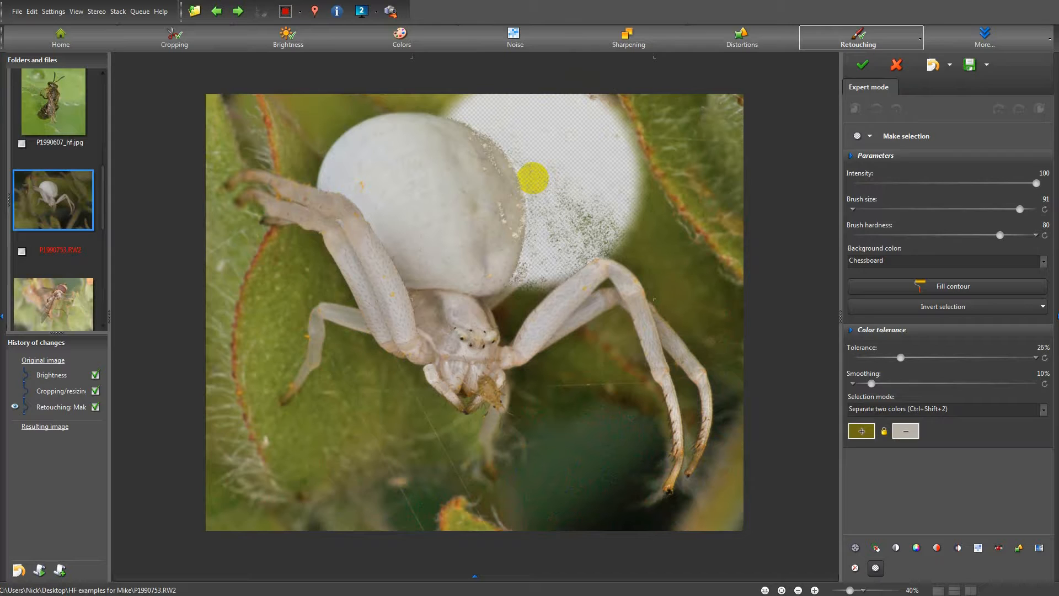
# Step: Set the smoothing to 18%, fine-tune the tolerance to 26%, and paint the selection over the leaf background around the spider
pyautogui.moveTo(873, 386); pyautogui.dragTo(868, 386)
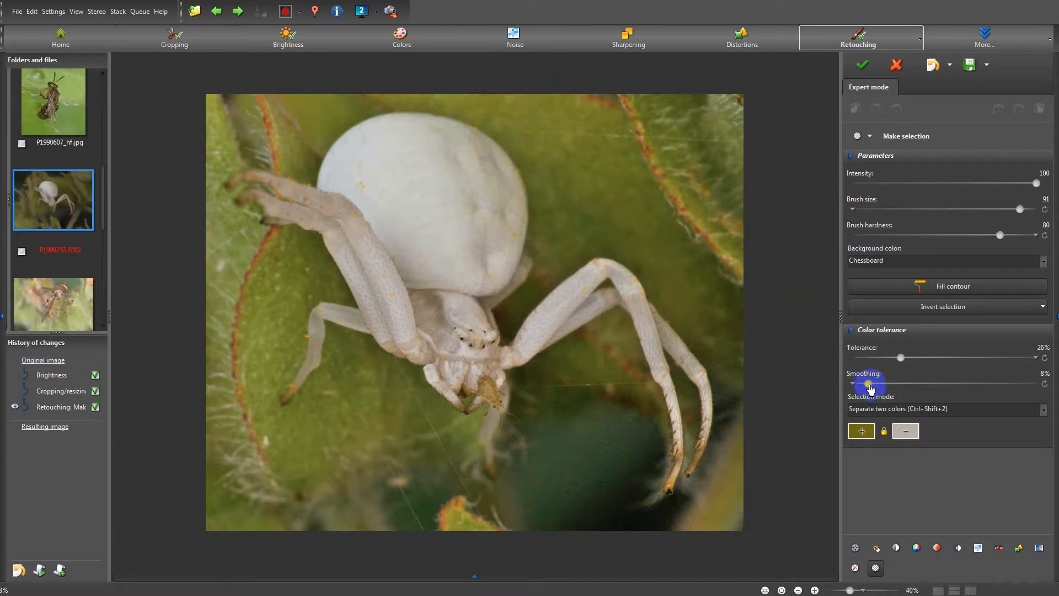
pyautogui.moveTo(869, 384)
pyautogui.mouseDown()
pyautogui.moveTo(887, 384)
pyautogui.moveTo(894, 359)
pyautogui.mouseUp()
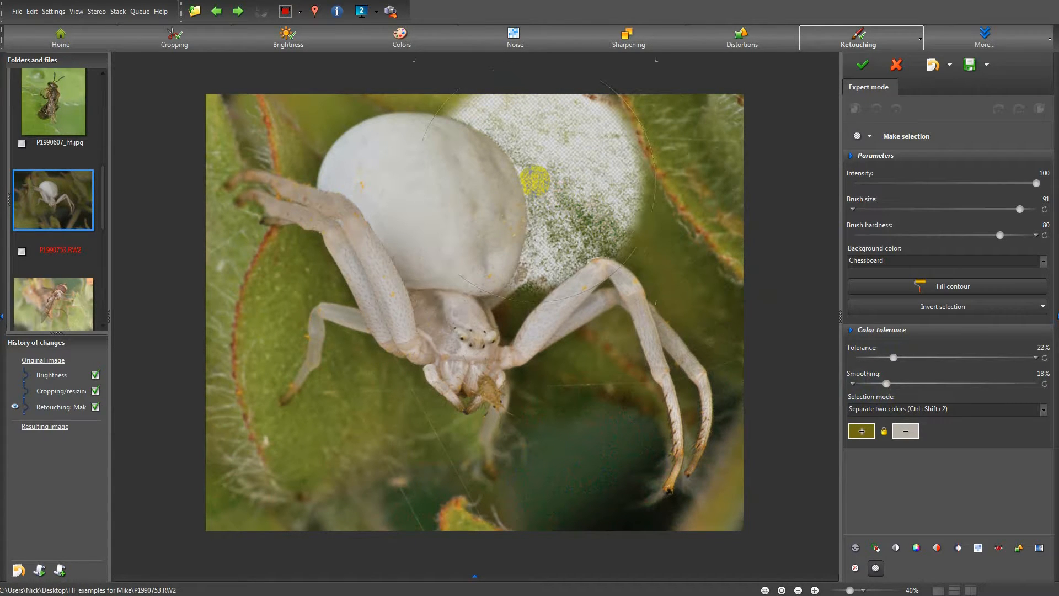
pyautogui.moveTo(893, 354); pyautogui.dragTo(898, 359)
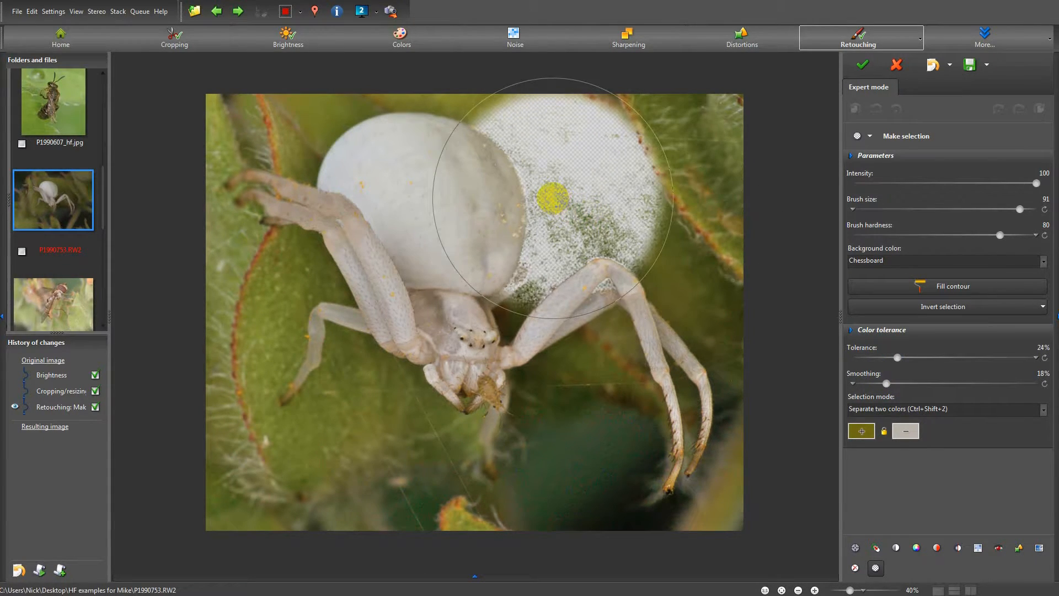
pyautogui.moveTo(533, 181); pyautogui.dragTo(653, 231)
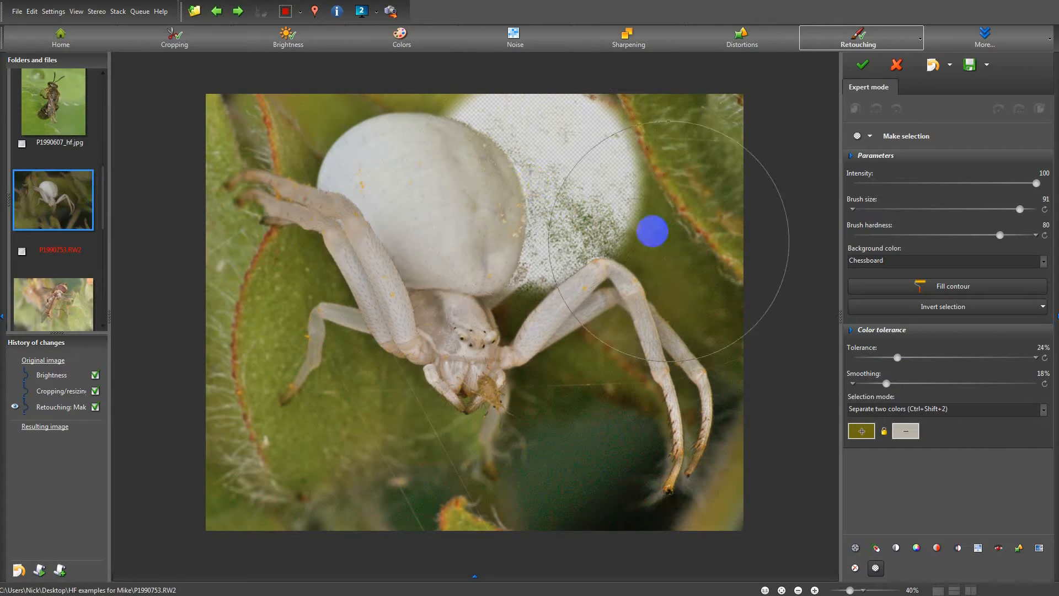
pyautogui.moveTo(898, 358); pyautogui.dragTo(901, 358)
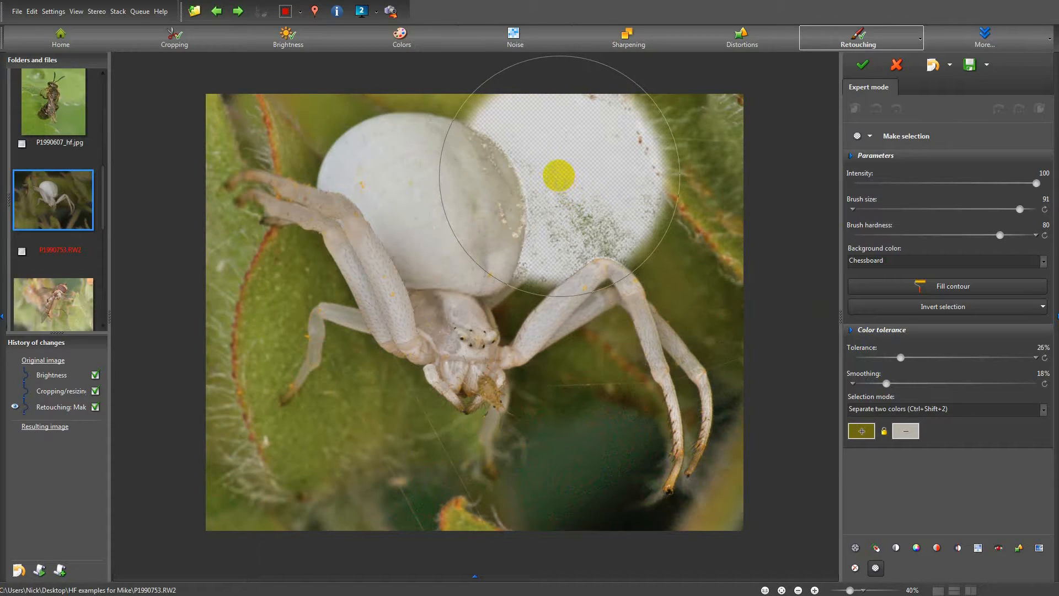
pyautogui.moveTo(569, 163)
pyautogui.mouseDown()
pyautogui.moveTo(433, 106)
pyautogui.moveTo(274, 144)
pyautogui.moveTo(276, 269)
pyautogui.moveTo(350, 395)
pyautogui.moveTo(484, 428)
pyautogui.moveTo(665, 293)
pyautogui.moveTo(723, 215)
pyautogui.moveTo(728, 121)
pyautogui.mouseUp()
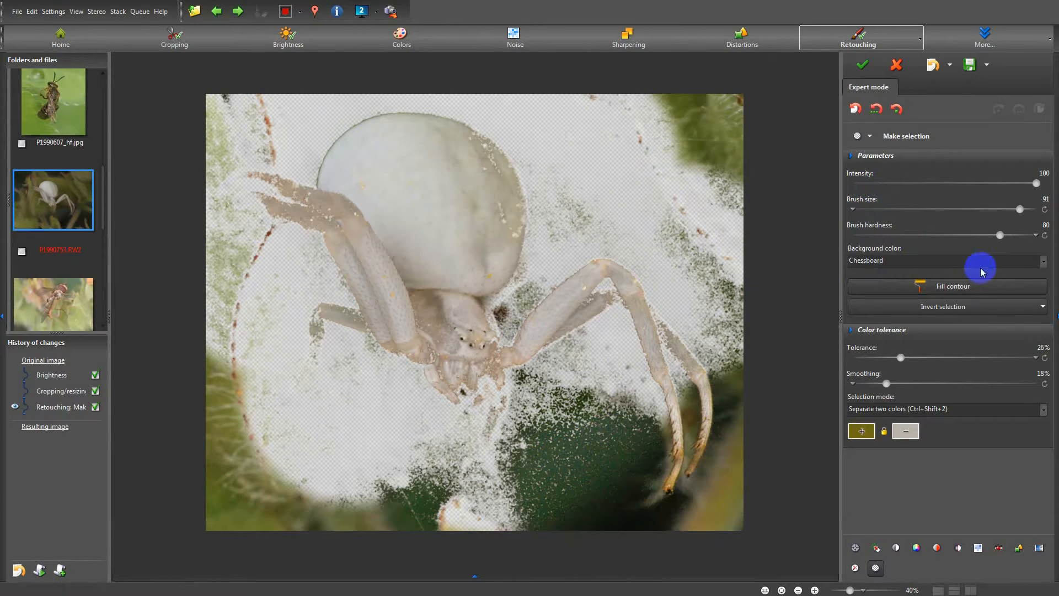
# Step: Set tolerance 100%, brush hardness 67 and brush size 55, and paint the remaining background away from the spider into the selection
pyautogui.moveTo(901, 362); pyautogui.dragTo(1036, 358)
pyautogui.moveTo(670, 444); pyautogui.dragTo(567, 457)
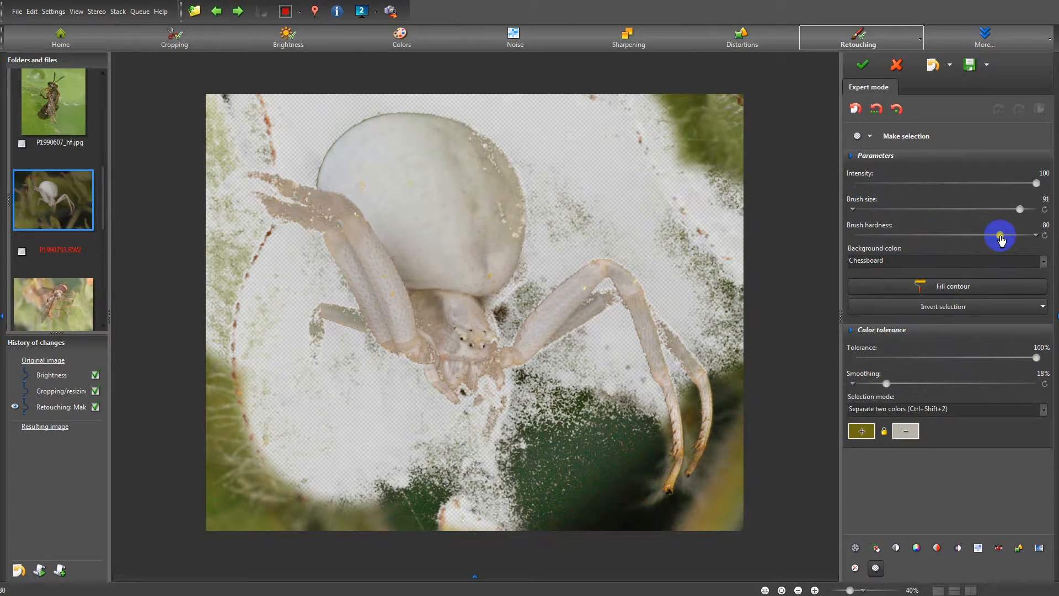
pyautogui.moveTo(1001, 239); pyautogui.dragTo(961, 243)
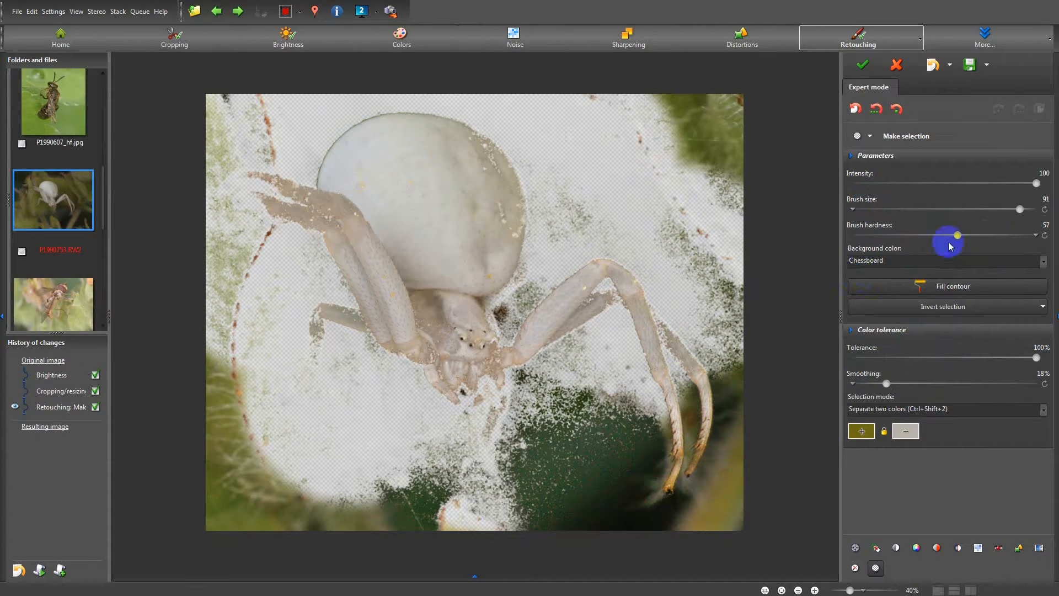
pyautogui.moveTo(958, 238); pyautogui.dragTo(975, 235)
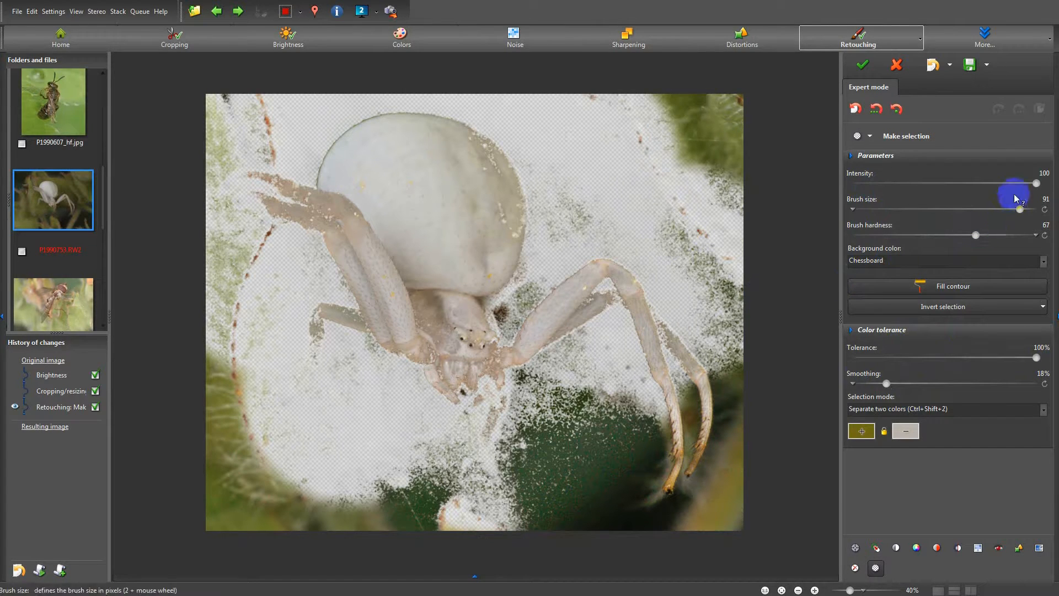
pyautogui.moveTo(1020, 208); pyautogui.dragTo(953, 208)
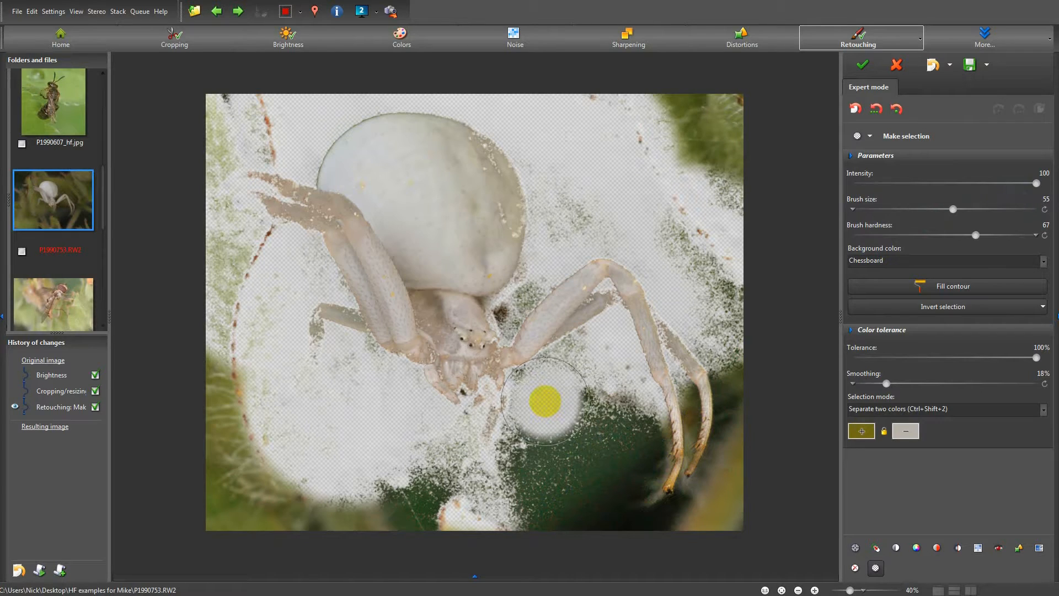
pyautogui.moveTo(545, 401)
pyautogui.mouseDown()
pyautogui.moveTo(524, 444)
pyautogui.moveTo(503, 445)
pyautogui.moveTo(500, 436)
pyautogui.moveTo(603, 414)
pyautogui.moveTo(607, 403)
pyautogui.moveTo(623, 417)
pyautogui.moveTo(624, 459)
pyautogui.moveTo(611, 474)
pyautogui.moveTo(510, 488)
pyautogui.moveTo(506, 501)
pyautogui.moveTo(681, 550)
pyautogui.moveTo(729, 520)
pyautogui.moveTo(753, 462)
pyautogui.moveTo(761, 381)
pyautogui.moveTo(726, 172)
pyautogui.moveTo(693, 94)
pyautogui.mouseUp()
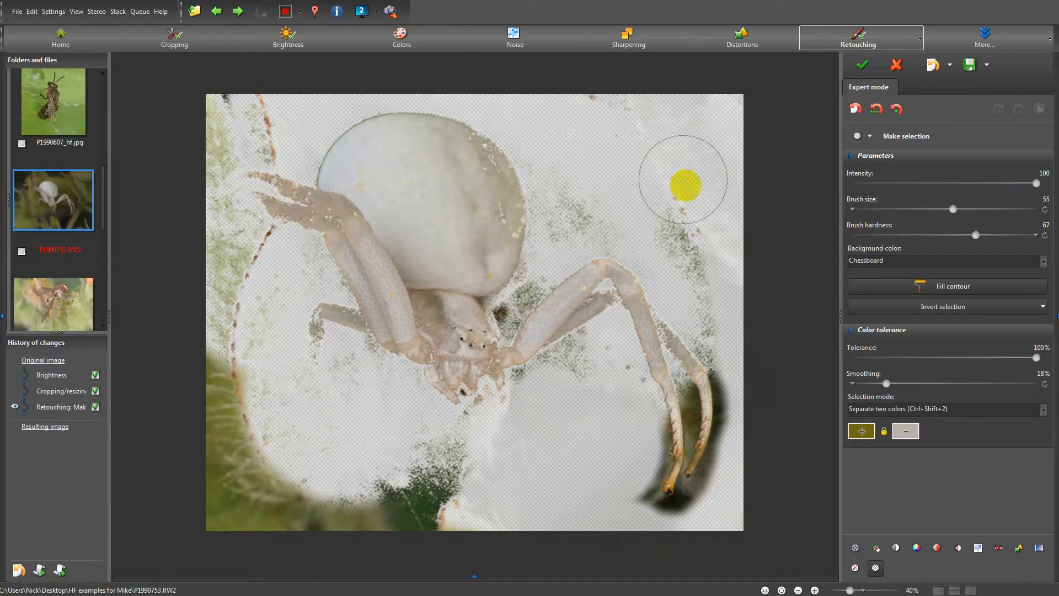
pyautogui.moveTo(715, 288)
pyautogui.mouseDown()
pyautogui.moveTo(649, 136)
pyautogui.moveTo(590, 184)
pyautogui.moveTo(586, 204)
pyautogui.moveTo(528, 122)
pyautogui.moveTo(242, 101)
pyautogui.moveTo(214, 117)
pyautogui.moveTo(197, 150)
pyautogui.moveTo(191, 212)
pyautogui.moveTo(192, 271)
pyautogui.moveTo(203, 280)
pyautogui.moveTo(216, 269)
pyautogui.moveTo(216, 388)
pyautogui.moveTo(235, 525)
pyautogui.moveTo(237, 469)
pyautogui.moveTo(314, 509)
pyautogui.moveTo(410, 496)
pyautogui.moveTo(469, 471)
pyautogui.moveTo(367, 465)
pyautogui.moveTo(407, 517)
pyautogui.moveTo(465, 526)
pyautogui.moveTo(296, 435)
pyautogui.moveTo(242, 392)
pyautogui.moveTo(232, 321)
pyautogui.moveTo(248, 271)
pyautogui.moveTo(204, 219)
pyautogui.moveTo(227, 95)
pyautogui.moveTo(256, 111)
pyautogui.mouseUp()
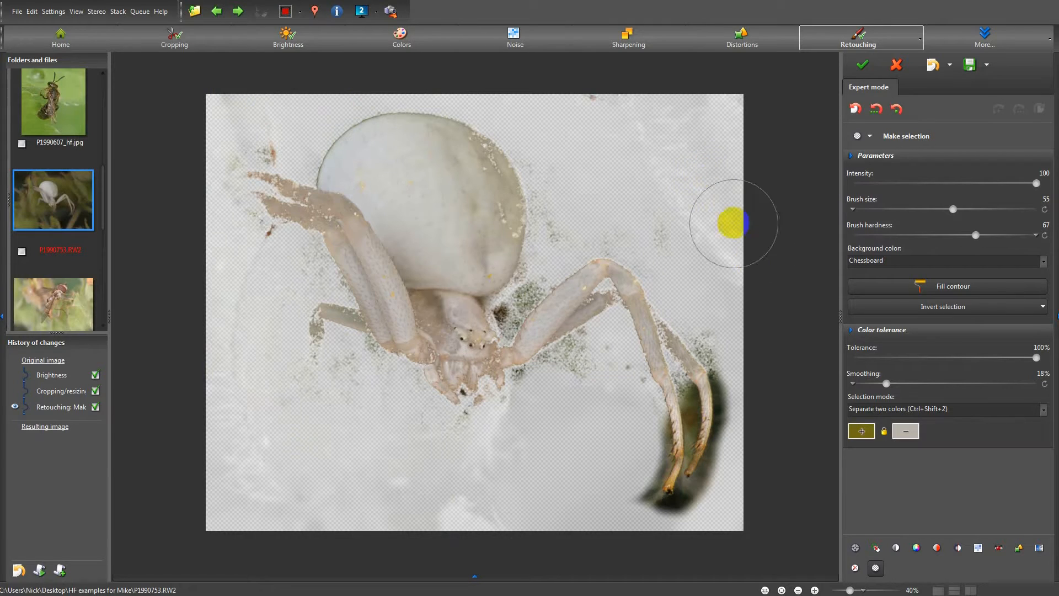
# Step: Paint the background close to the legs and head into the selection, using brush sizes 35 and 30
pyautogui.scroll(-4, 756, 398)
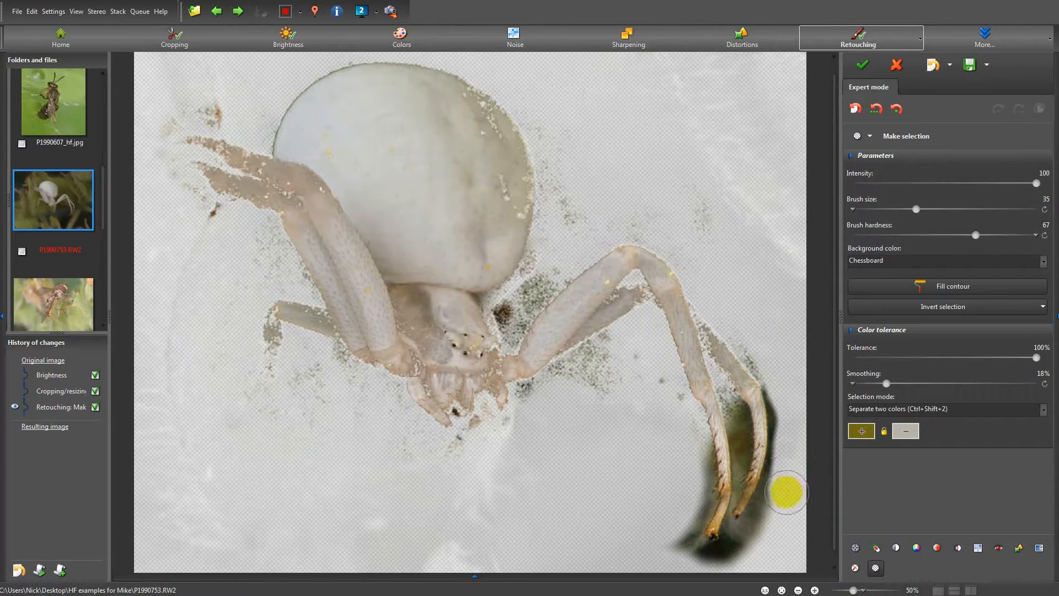
pyautogui.moveTo(745, 544)
pyautogui.mouseDown()
pyautogui.moveTo(713, 565)
pyautogui.moveTo(681, 563)
pyautogui.moveTo(690, 456)
pyautogui.mouseUp()
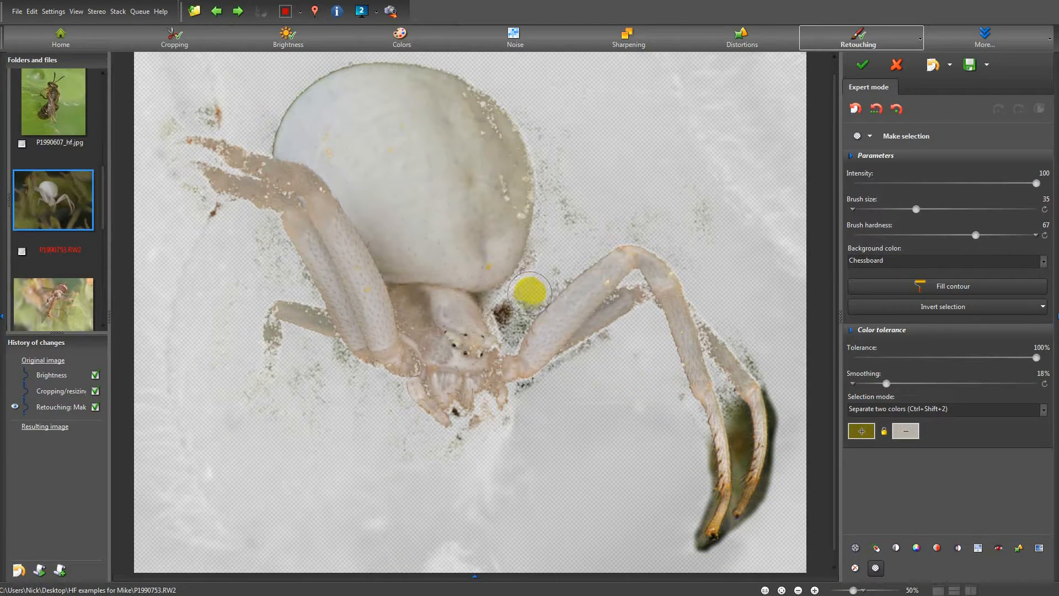
pyautogui.scroll(-2, 512, 313)
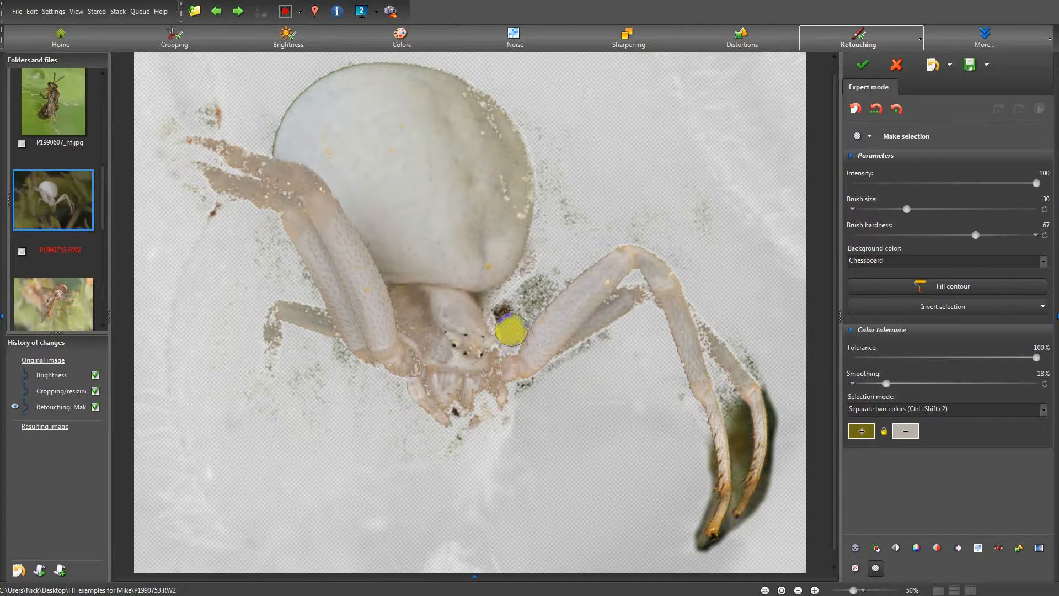
pyautogui.moveTo(504, 313)
pyautogui.mouseDown()
pyautogui.moveTo(548, 274)
pyautogui.moveTo(560, 277)
pyautogui.moveTo(518, 313)
pyautogui.moveTo(538, 264)
pyautogui.moveTo(551, 404)
pyautogui.mouseUp()
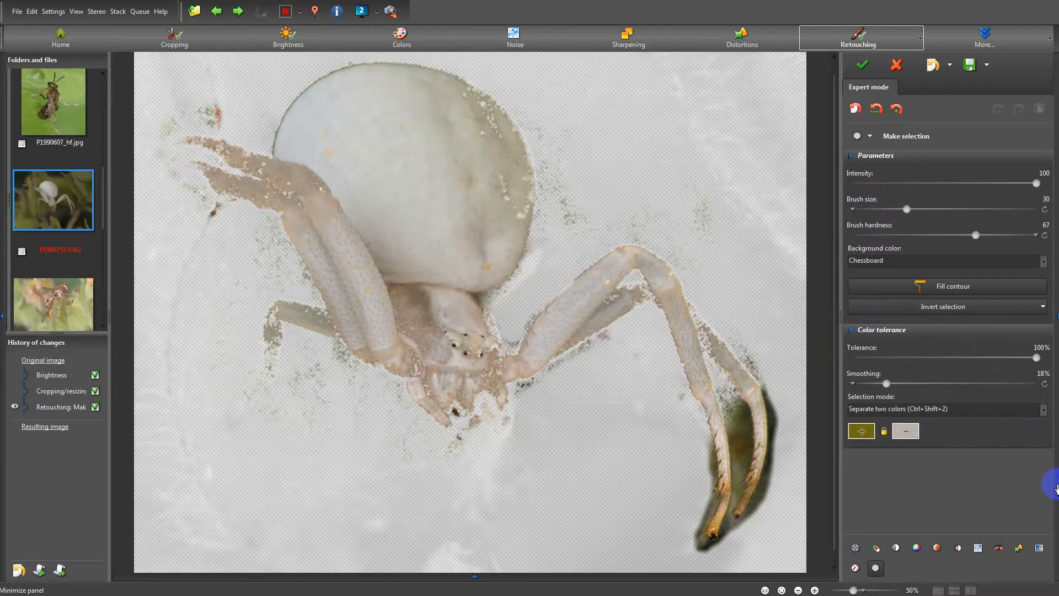
# Step: Erase the selection over the small insect at the spider's mouth with the Erase selection mode and brush size 28
pyautogui.click(1044, 410)
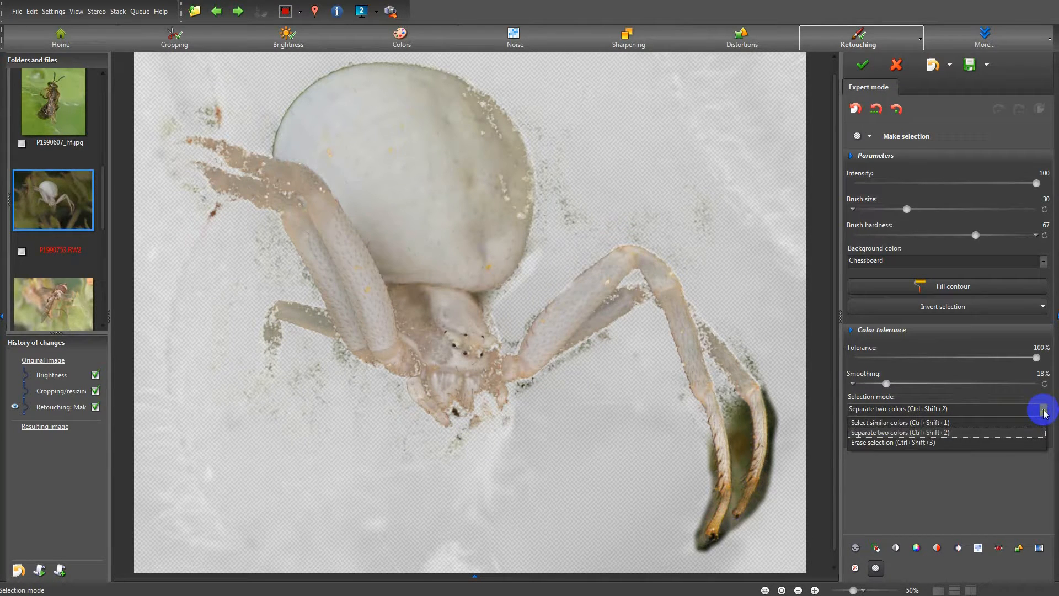
pyautogui.click(998, 444)
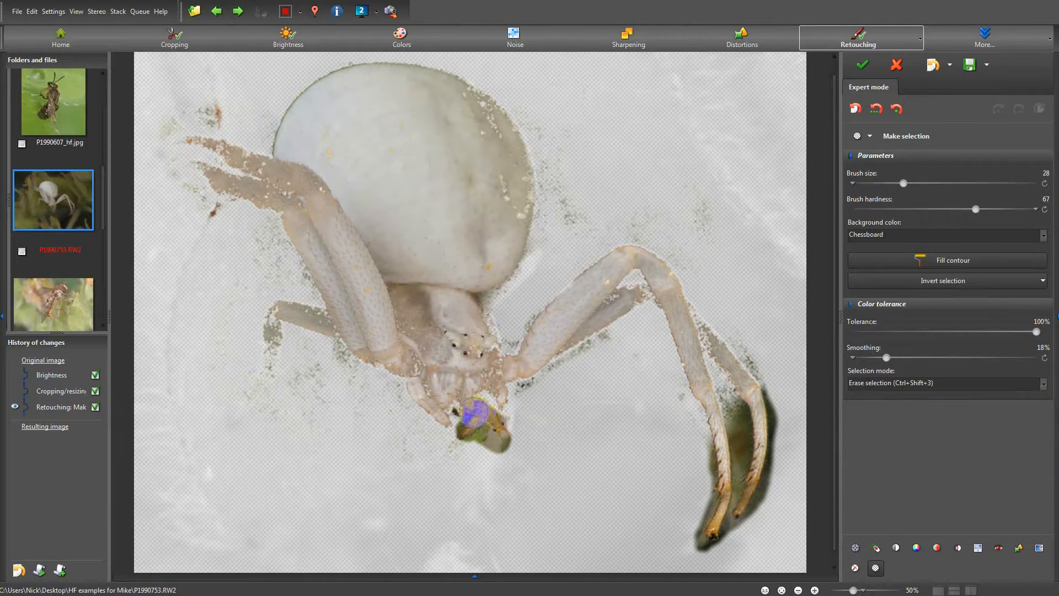
pyautogui.moveTo(463, 436)
pyautogui.mouseDown()
pyautogui.moveTo(504, 453)
pyautogui.moveTo(517, 441)
pyautogui.moveTo(506, 443)
pyautogui.mouseUp()
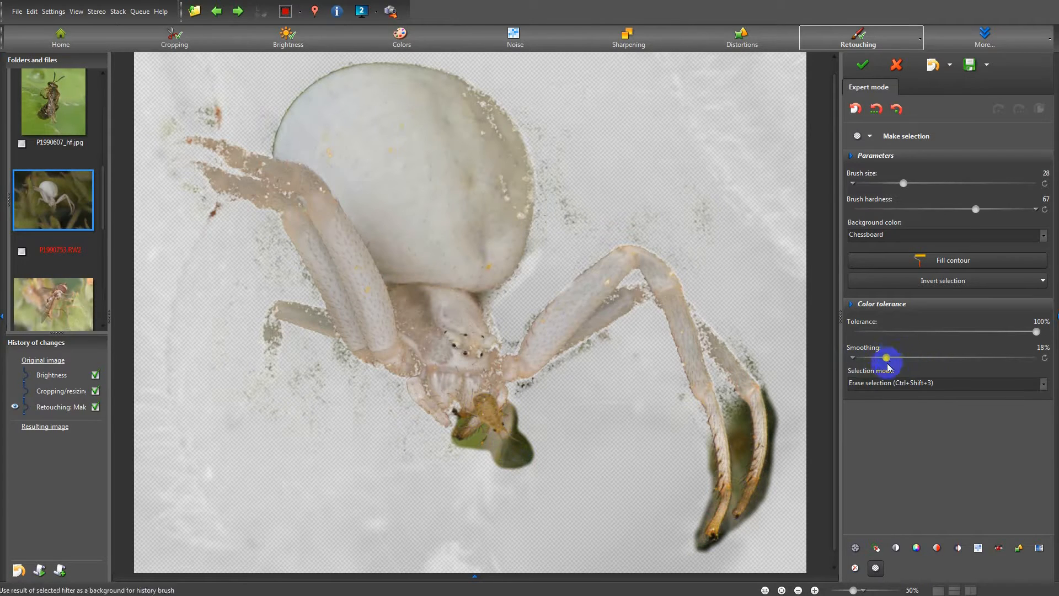
# Step: Reselect the background around the small insect and between the front leg tips in Separate two colors mode, reducing the brush size to 23
pyautogui.click(1044, 384)
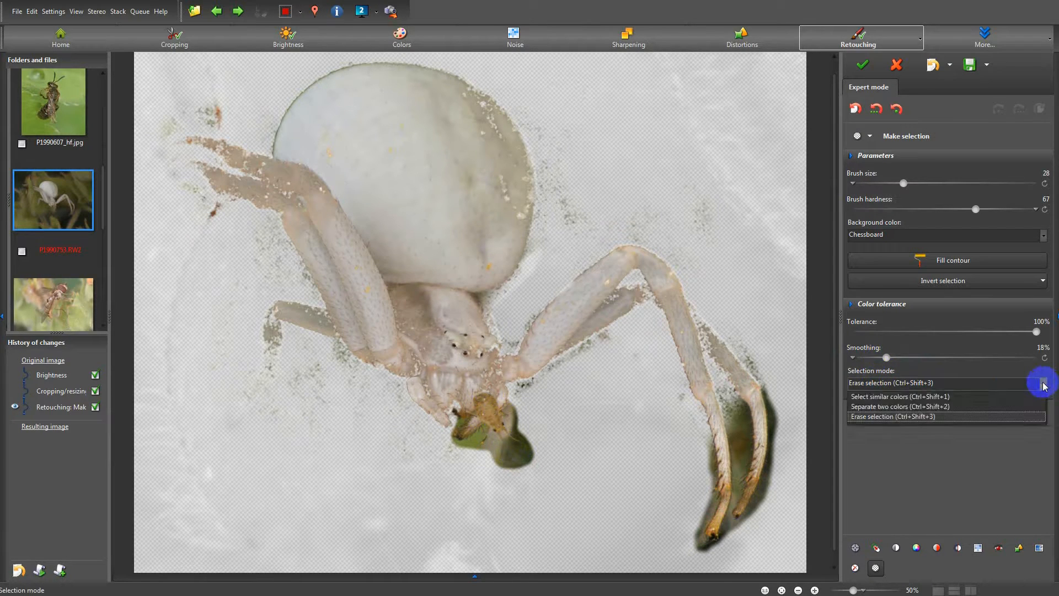
pyautogui.click(945, 408)
pyautogui.moveTo(473, 451)
pyautogui.mouseDown()
pyautogui.moveTo(504, 470)
pyautogui.moveTo(539, 444)
pyautogui.moveTo(535, 422)
pyautogui.mouseUp()
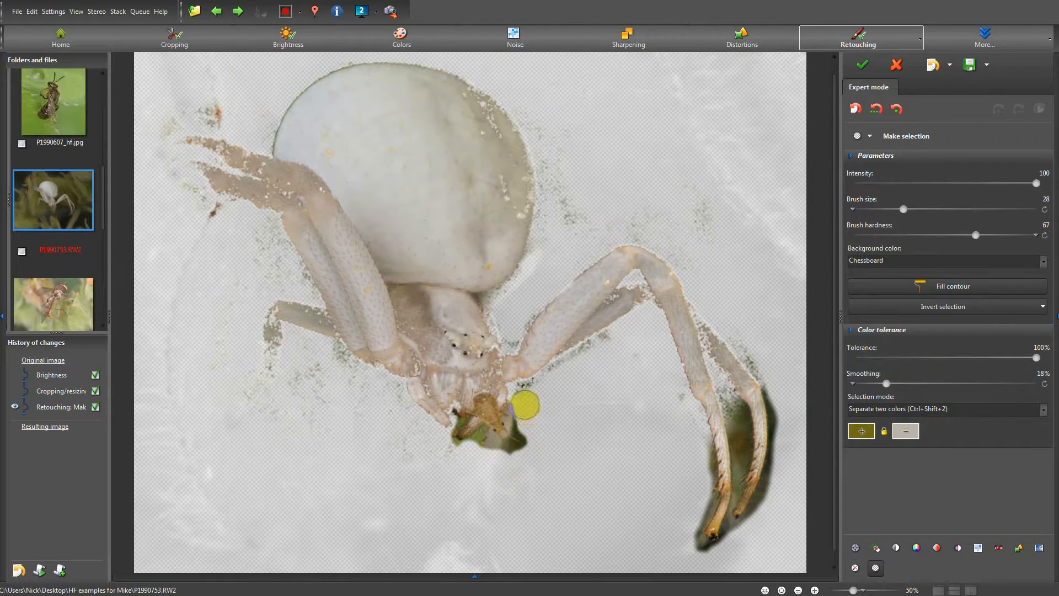
pyautogui.scroll(-5, 757, 439)
pyautogui.moveTo(757, 440)
pyautogui.mouseDown()
pyautogui.moveTo(725, 395)
pyautogui.moveTo(739, 411)
pyautogui.moveTo(741, 464)
pyautogui.moveTo(737, 412)
pyautogui.mouseUp()
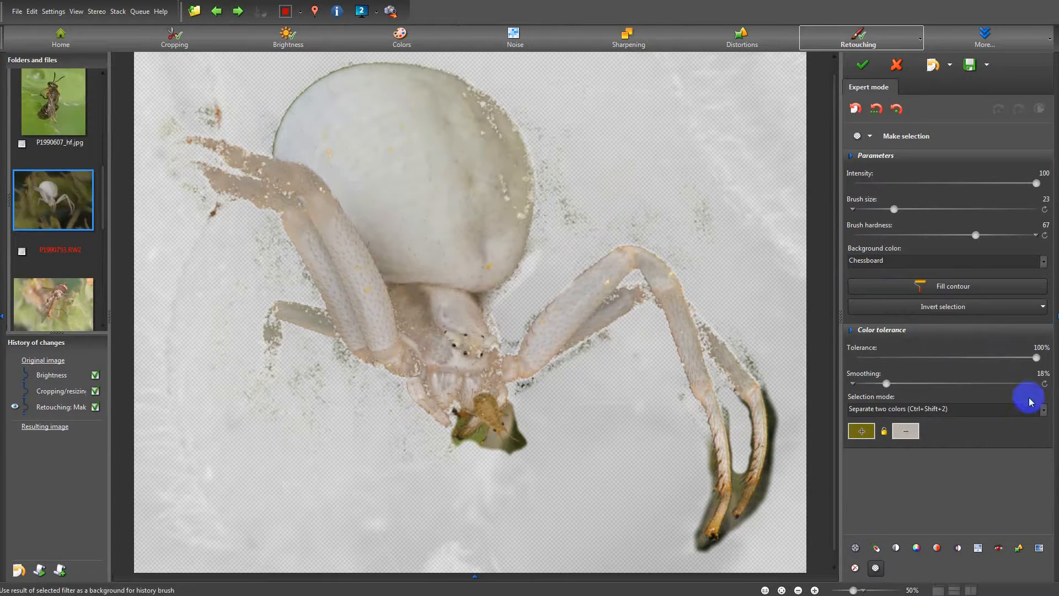
# Step: Erase the selection along the edges of the spider's abdomen and over its legs, using Erase selection mode with brush size 23
pyautogui.click(1042, 411)
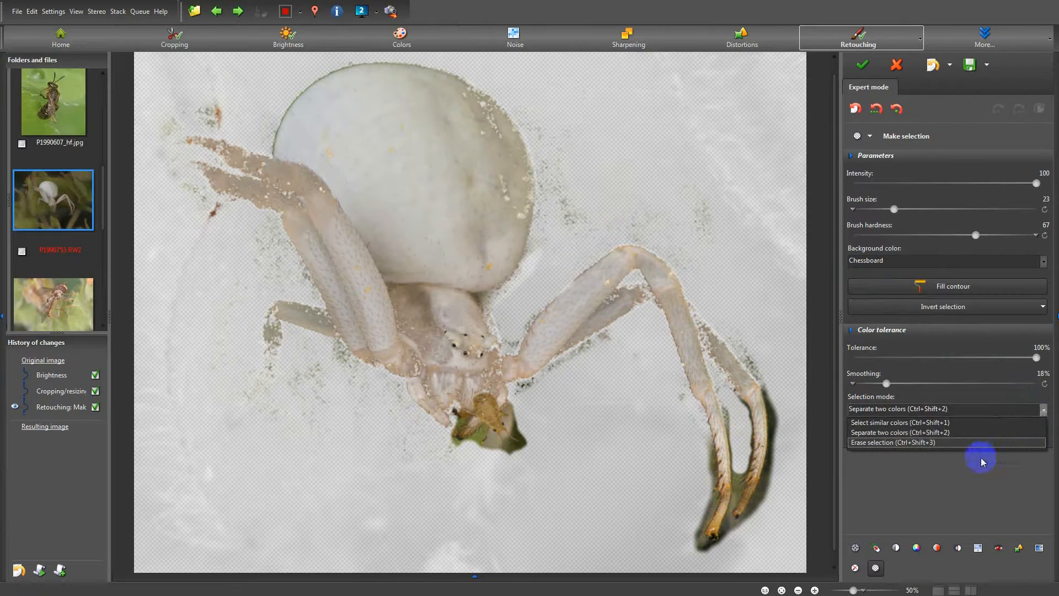
pyautogui.click(974, 443)
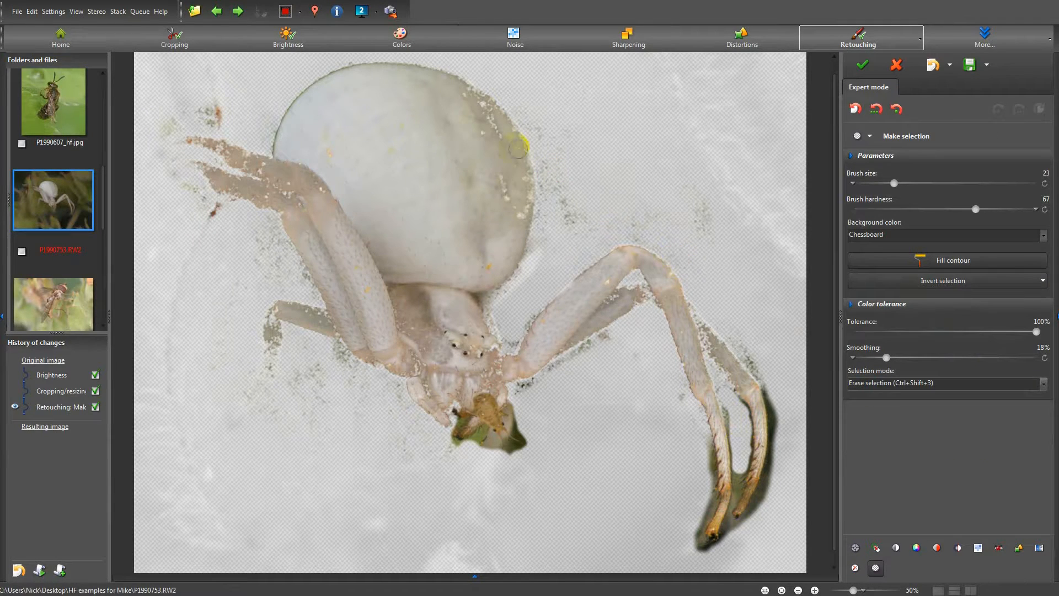
pyautogui.moveTo(520, 219); pyautogui.dragTo(524, 185)
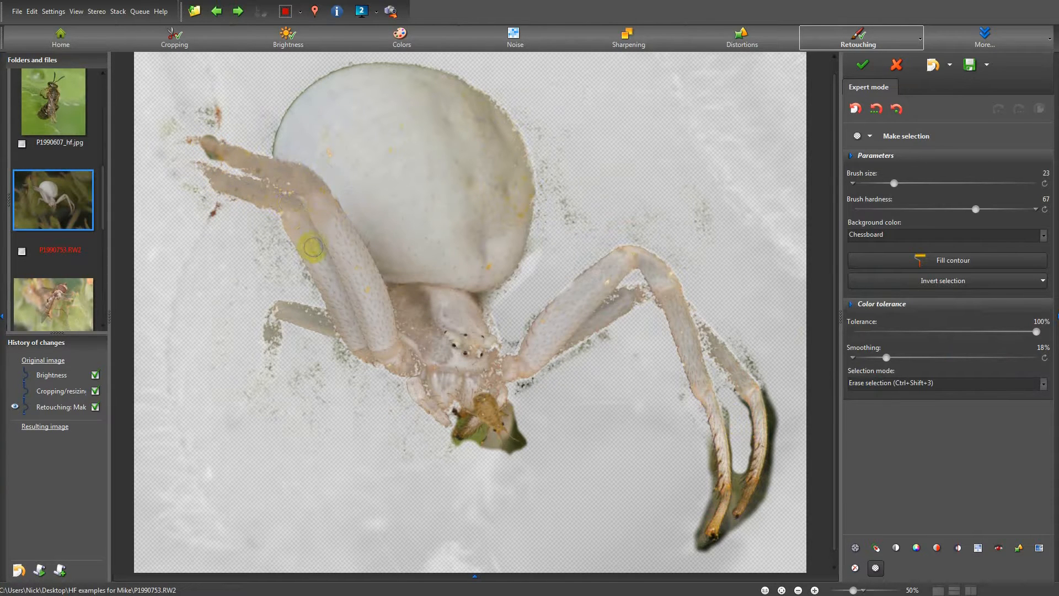
pyautogui.moveTo(296, 310); pyautogui.dragTo(271, 308)
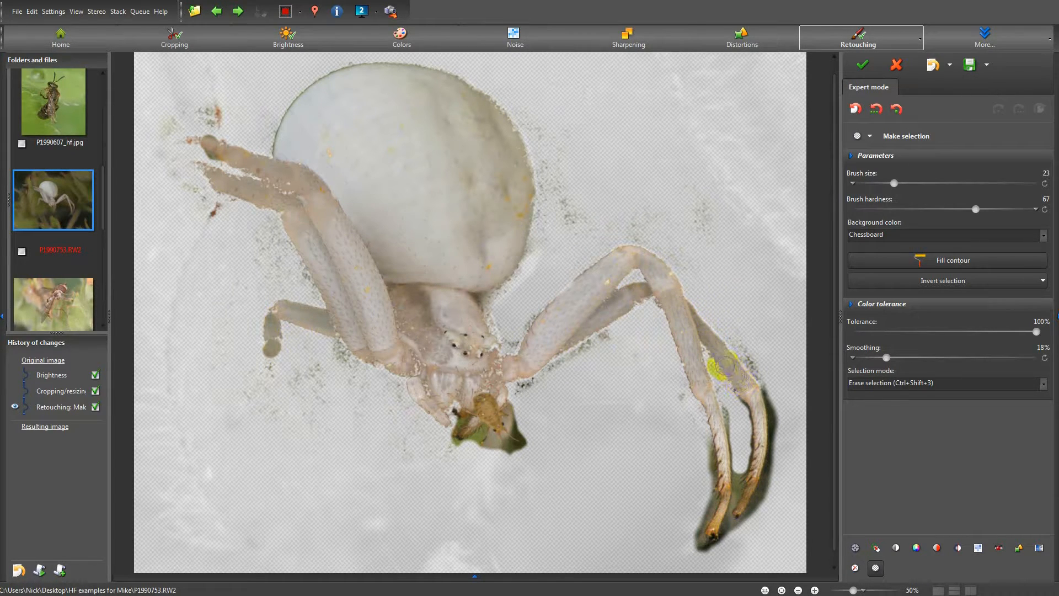
pyautogui.moveTo(684, 326)
pyautogui.mouseDown()
pyautogui.moveTo(636, 322)
pyautogui.moveTo(615, 368)
pyautogui.mouseUp()
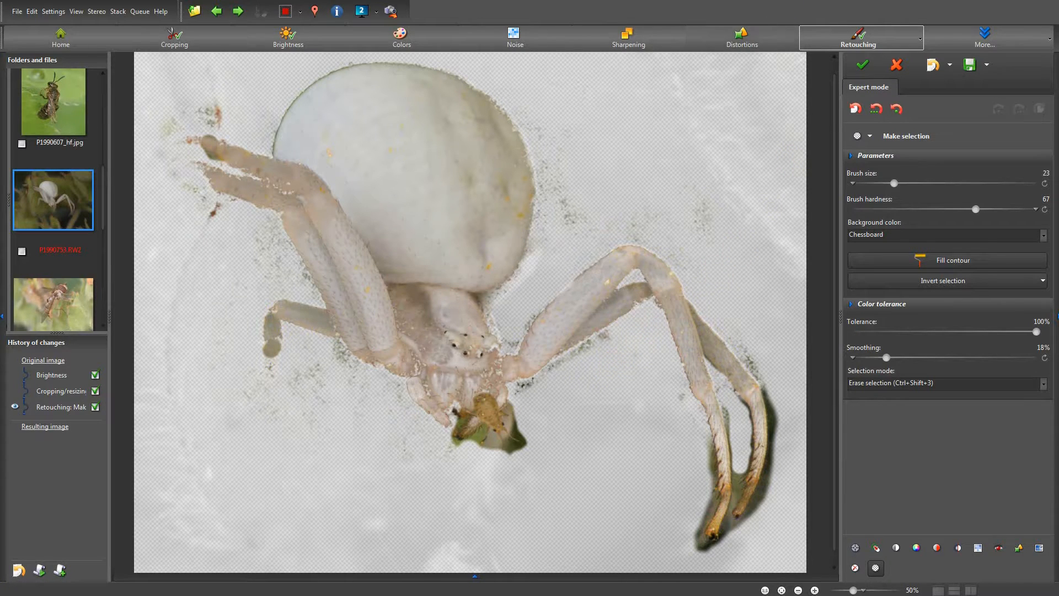
# Step: Apply noise reduction to the selected background only, with noise level 200, noise reduction 100% and the Aggressive method
pyautogui.click(522, 41)
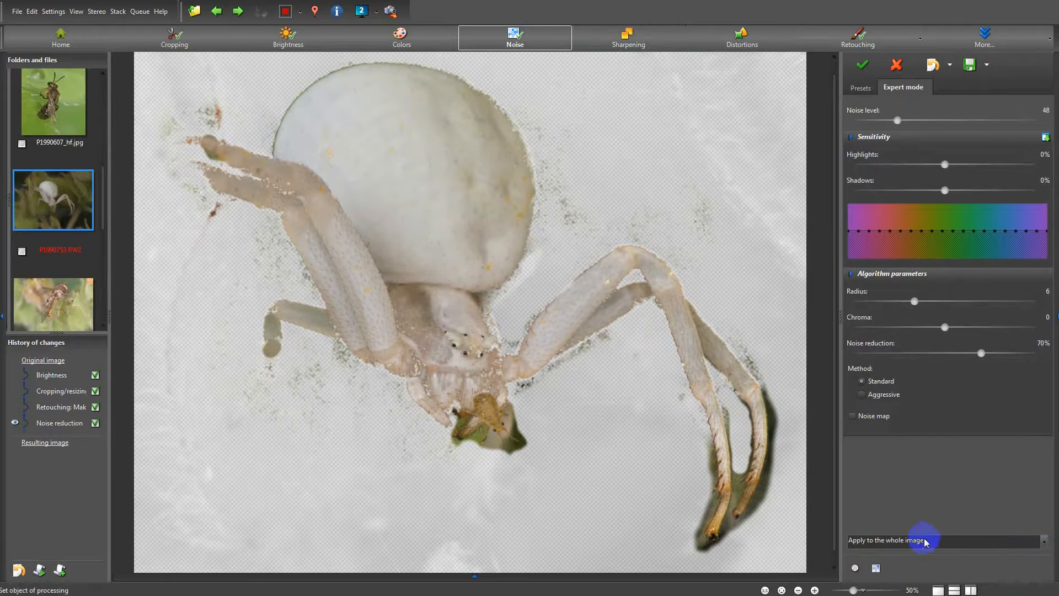
pyautogui.click(1045, 542)
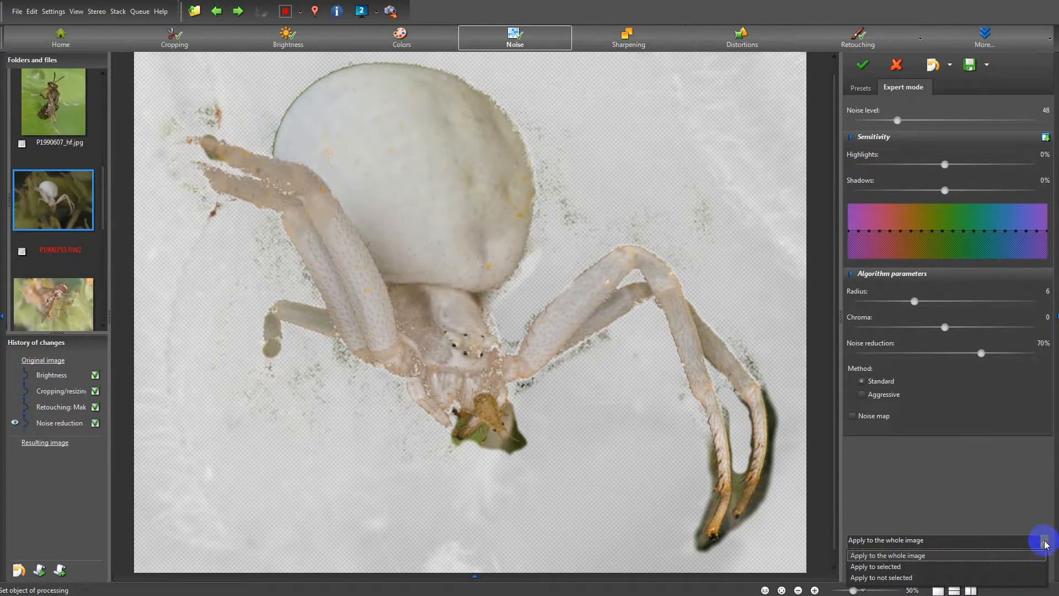
pyautogui.click(919, 567)
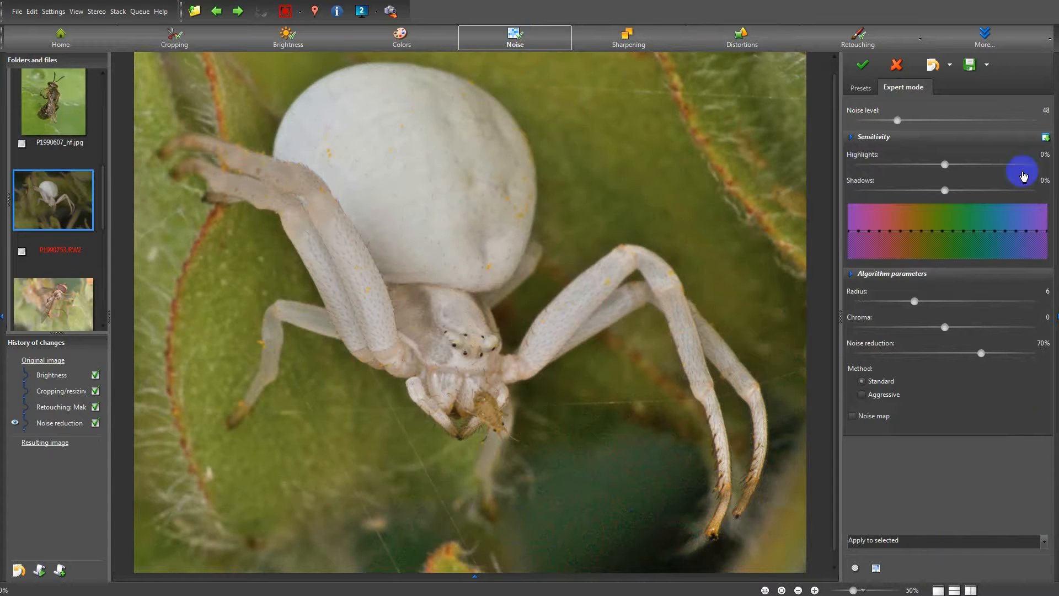
pyautogui.moveTo(977, 355); pyautogui.dragTo(1037, 353)
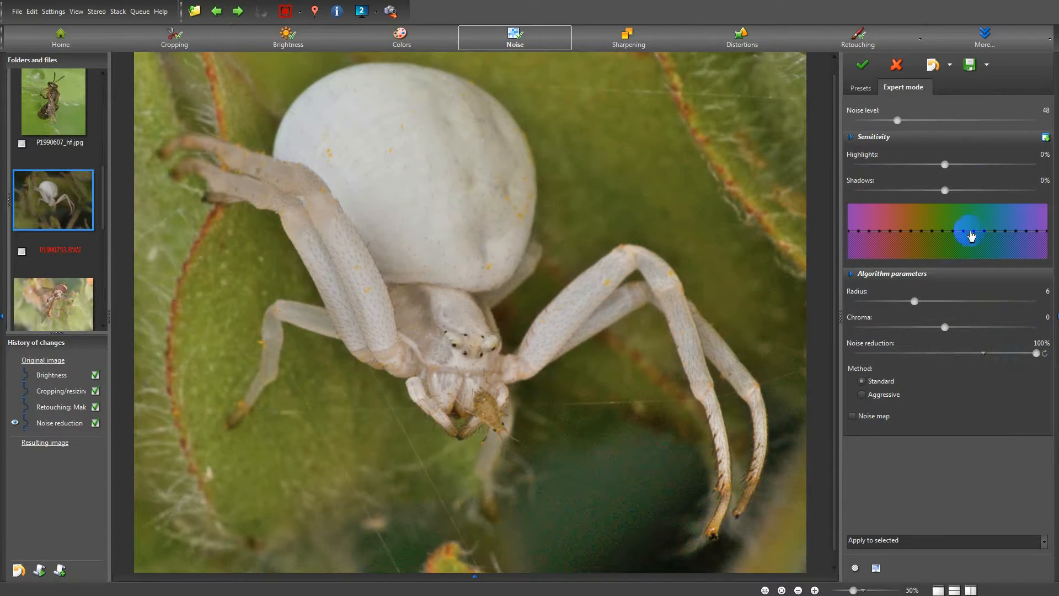
pyautogui.moveTo(908, 121); pyautogui.dragTo(1039, 119)
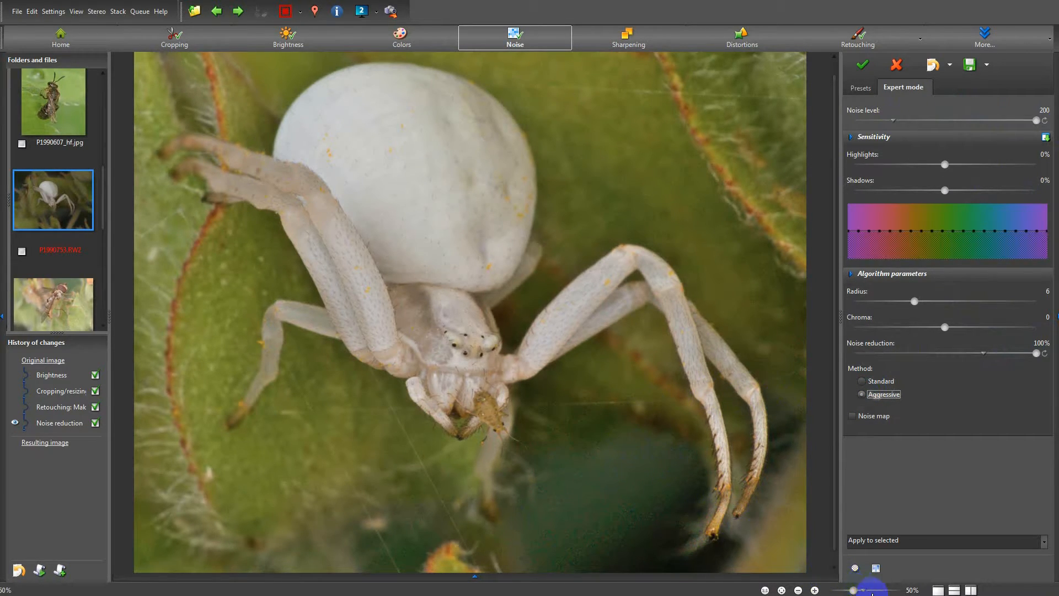
pyautogui.moveTo(854, 590); pyautogui.dragTo(863, 590)
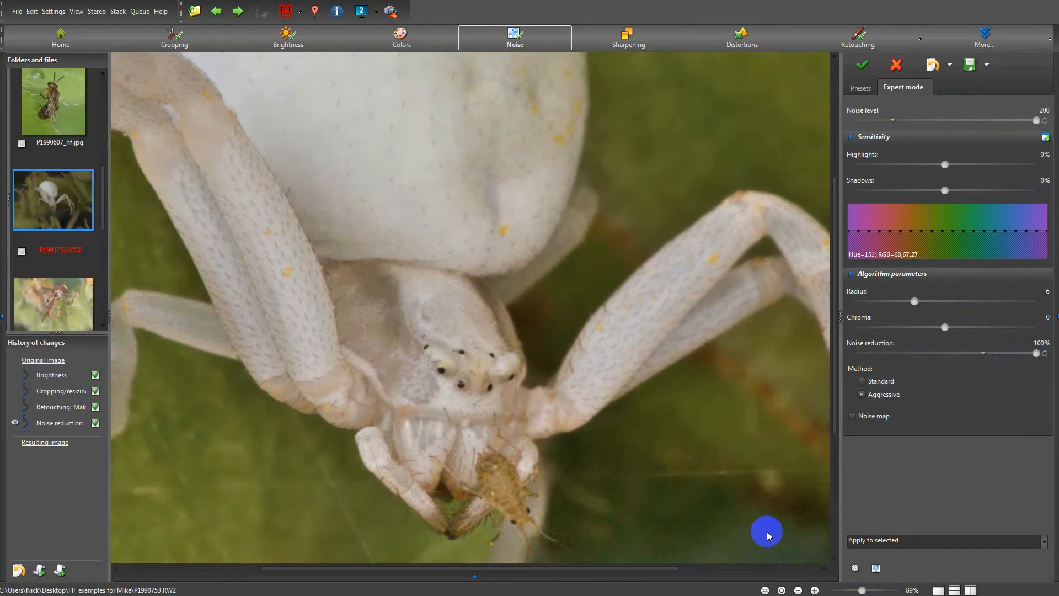
pyautogui.moveTo(769, 524); pyautogui.dragTo(752, 392)
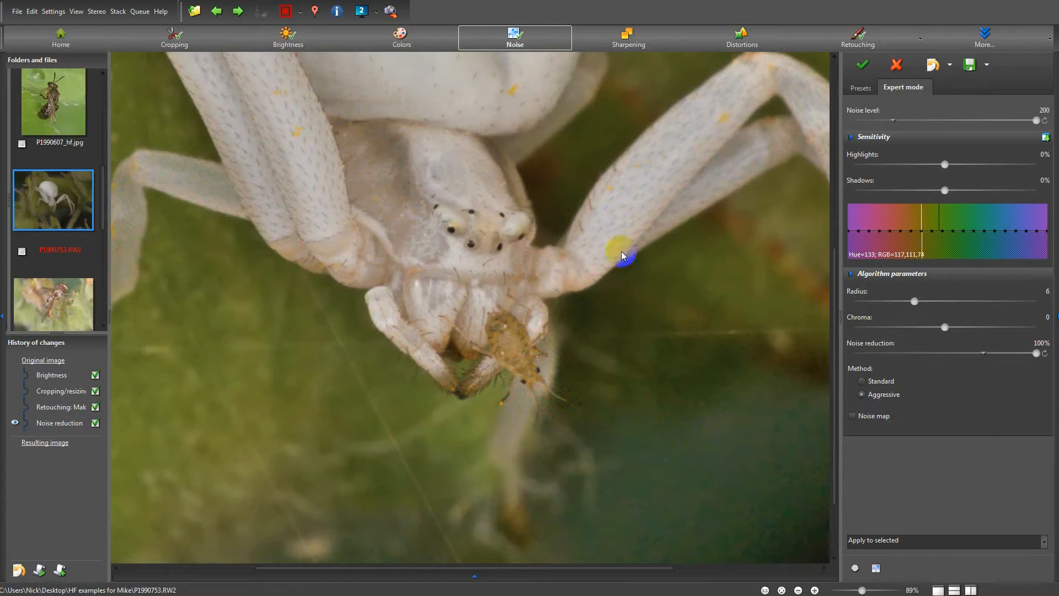
pyautogui.click(854, 591)
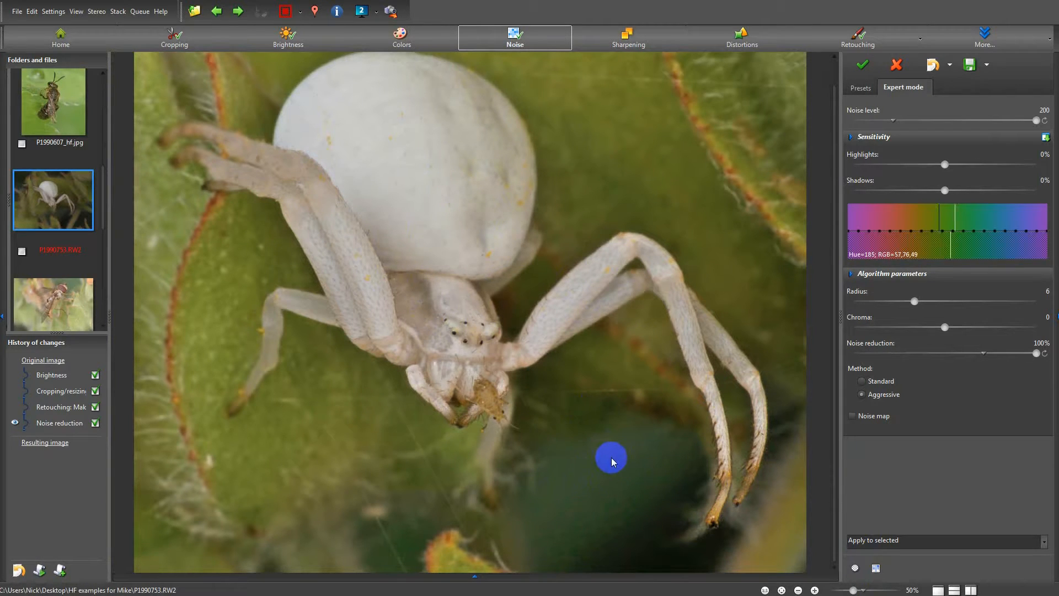
# Step: Sharpen only the unselected spider by applying Sharpen edges at 18 to the area not selected
pyautogui.click(632, 43)
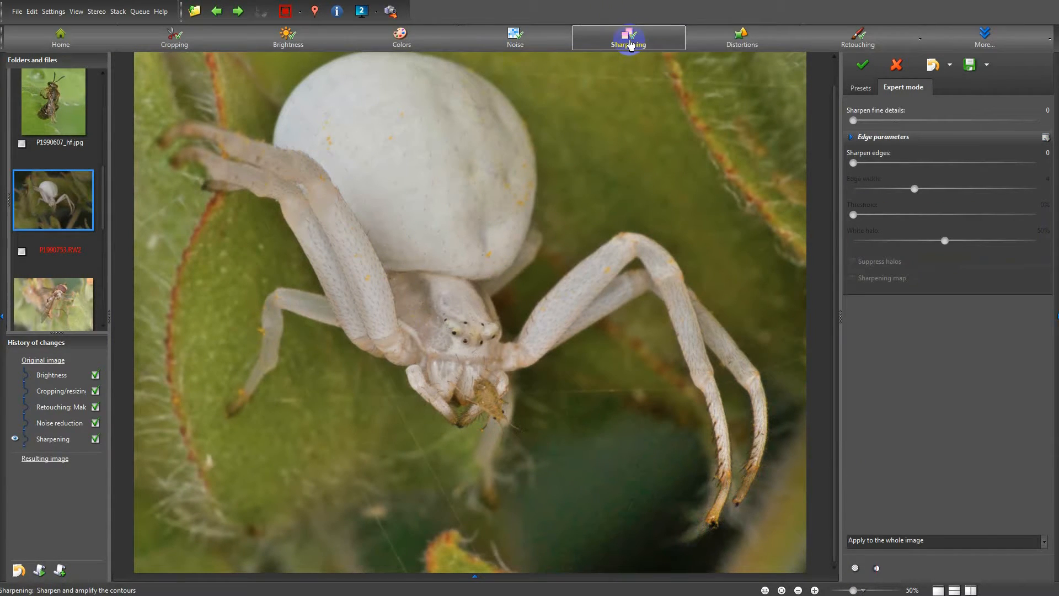
pyautogui.click(1048, 543)
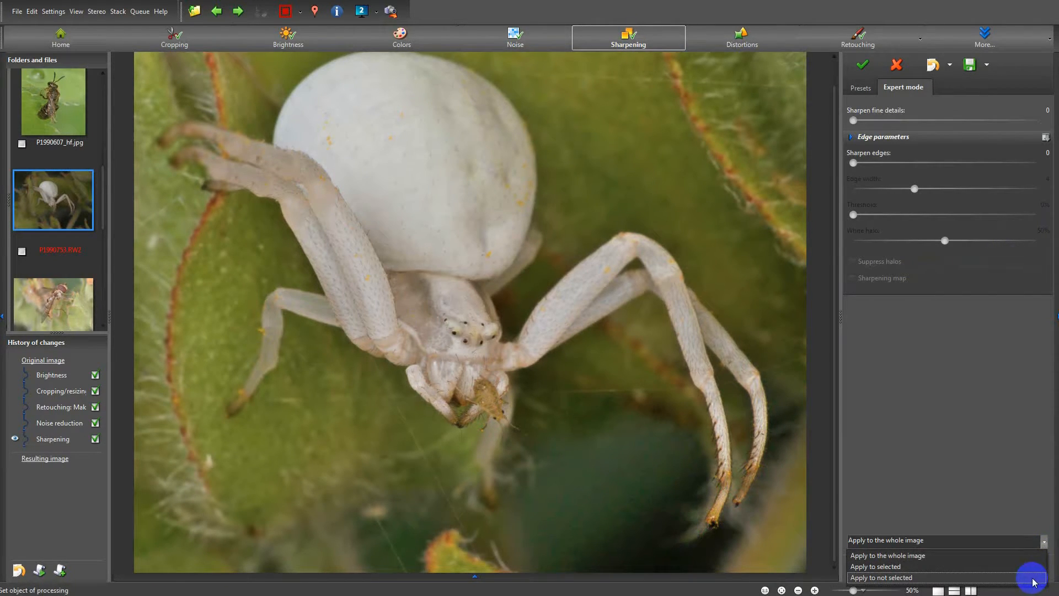
pyautogui.click(1035, 577)
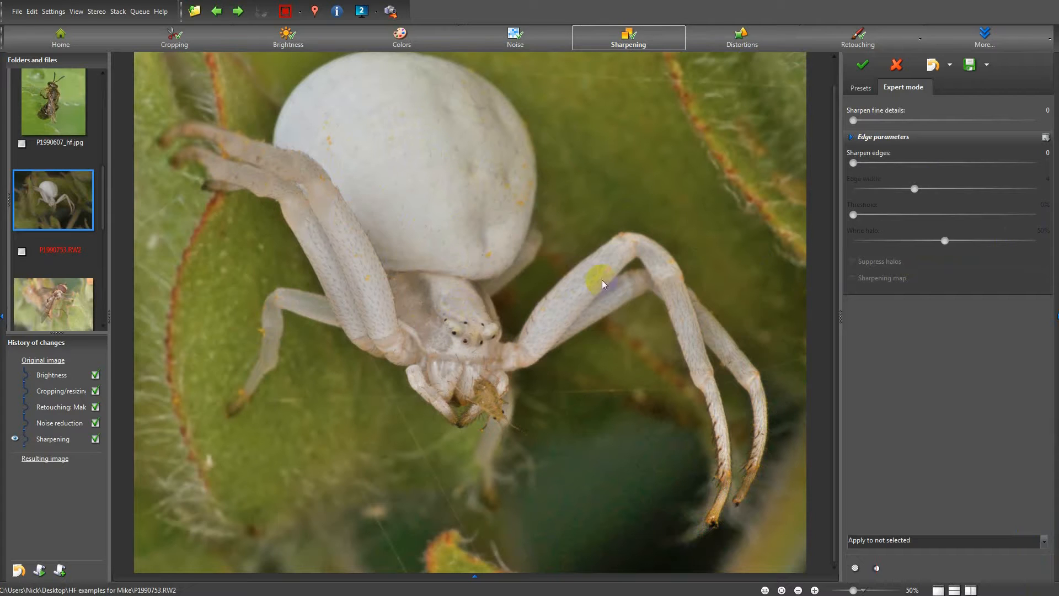
pyautogui.click(889, 164)
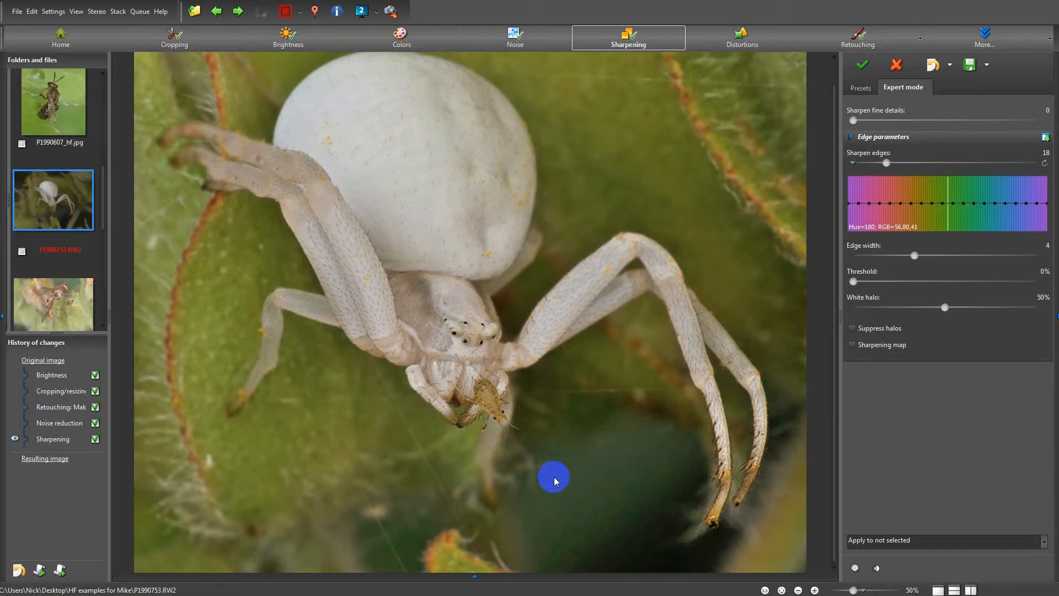
# Step: Save the spider photo as the JPEG file P1990753_hf with quality 11 (92%), accepting the loss of transparency
pyautogui.click(18, 13)
pyautogui.click(60, 106)
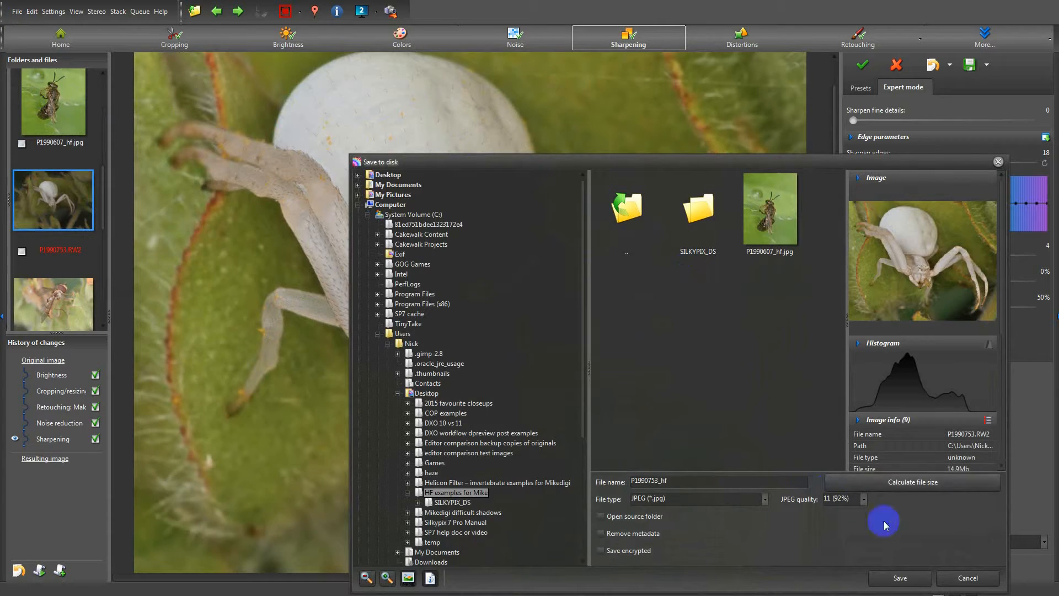
pyautogui.click(900, 579)
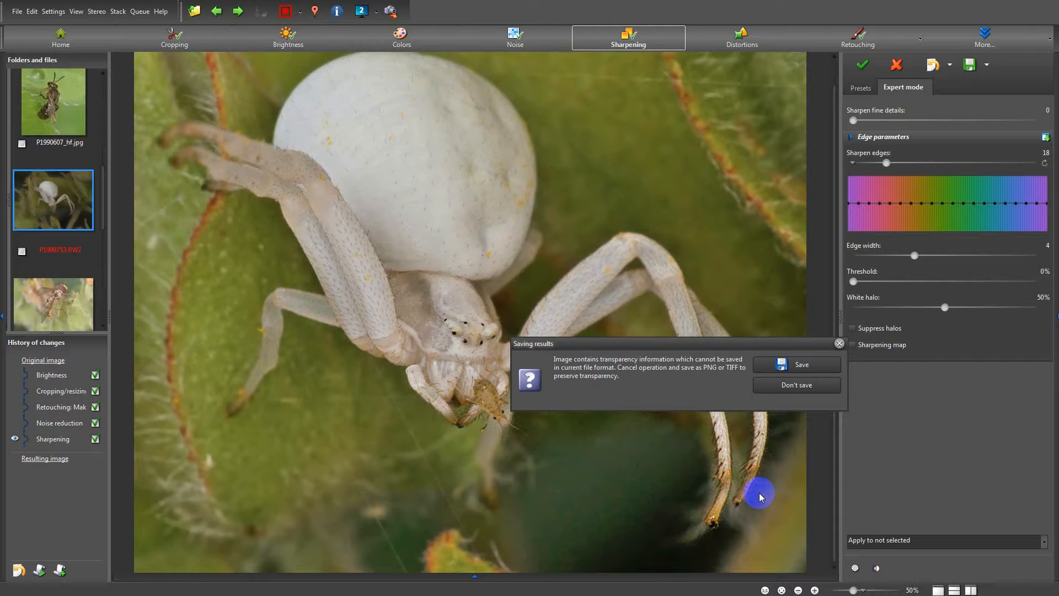
pyautogui.click(797, 367)
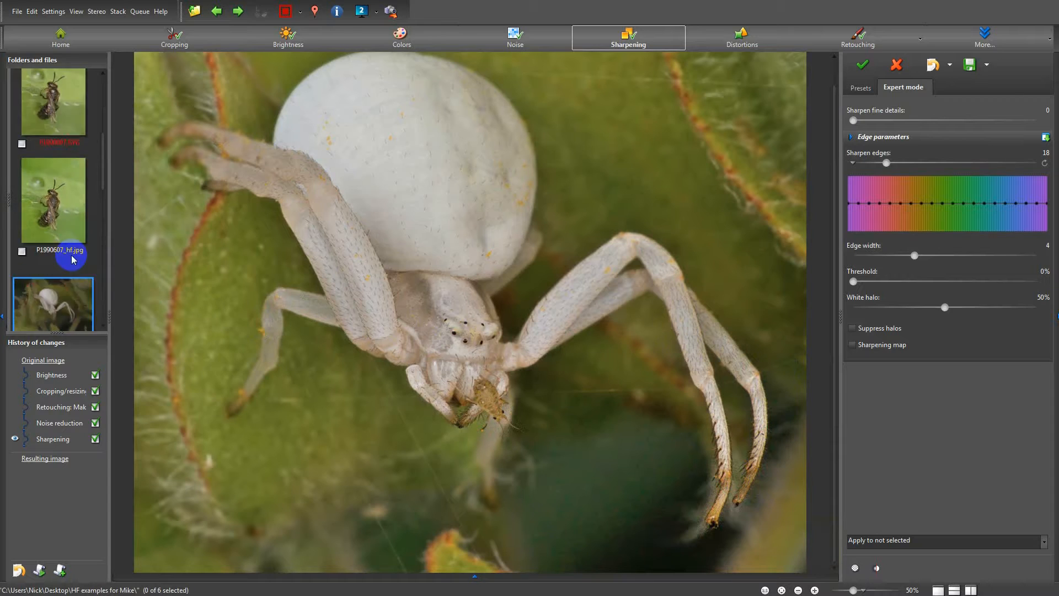
# Step: Open the hoverfly photo P1990805.RW2 and crop it around the insect to 2340 x 2496 px
pyautogui.scroll(-3, 72, 258)
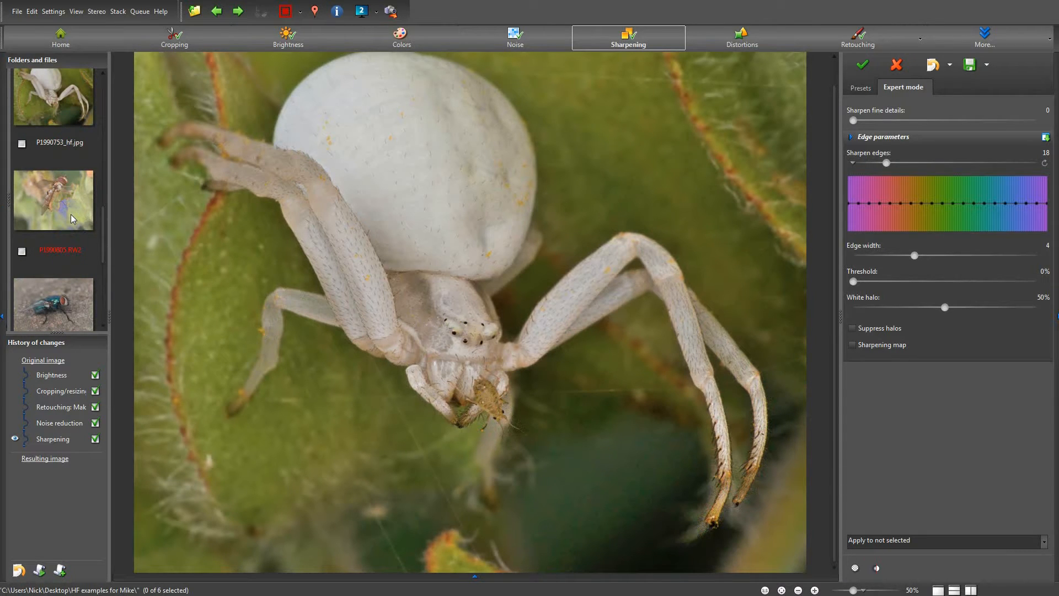
pyautogui.click(71, 218)
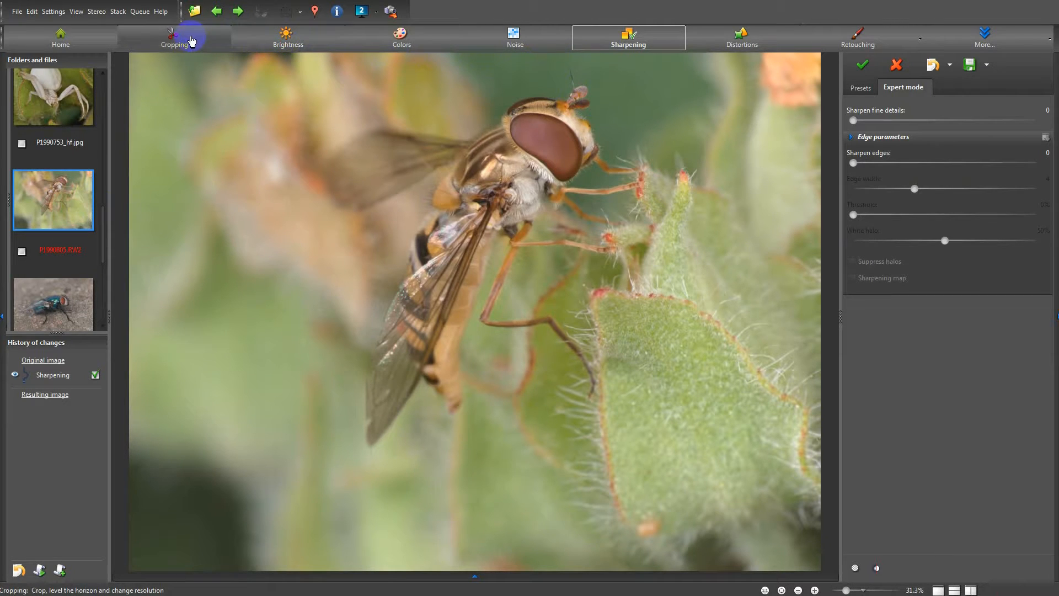
pyautogui.click(176, 44)
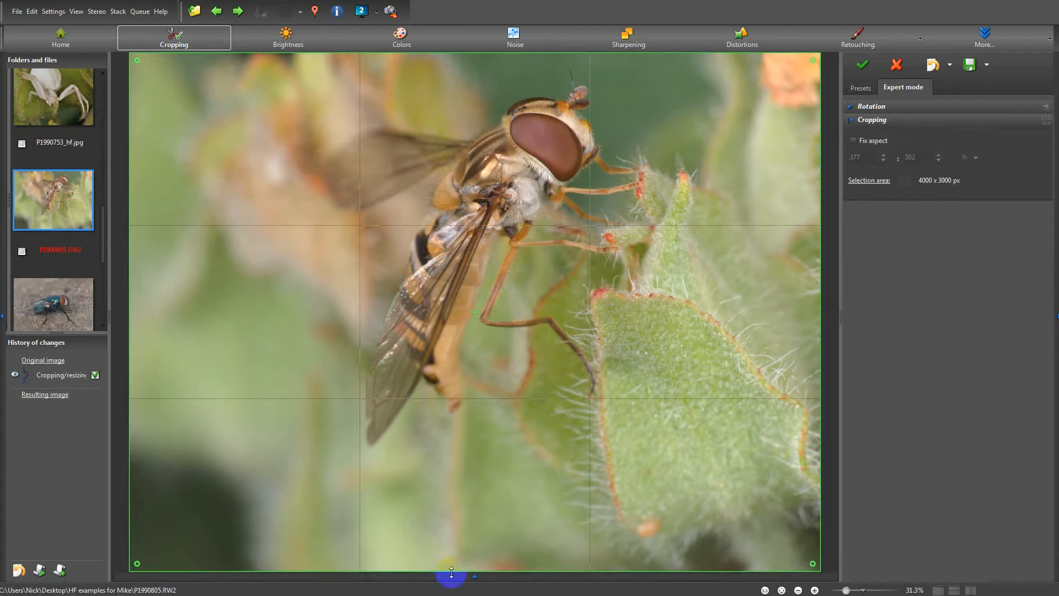
pyautogui.moveTo(475, 577); pyautogui.dragTo(485, 484)
pyautogui.moveTo(134, 228); pyautogui.dragTo(296, 237)
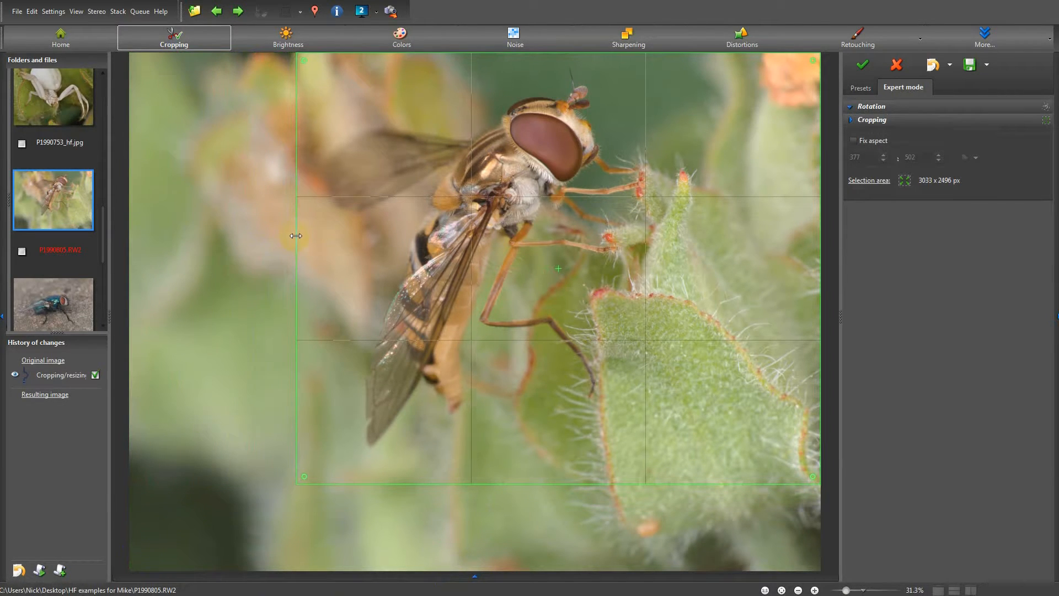
pyautogui.moveTo(828, 283); pyautogui.dragTo(701, 286)
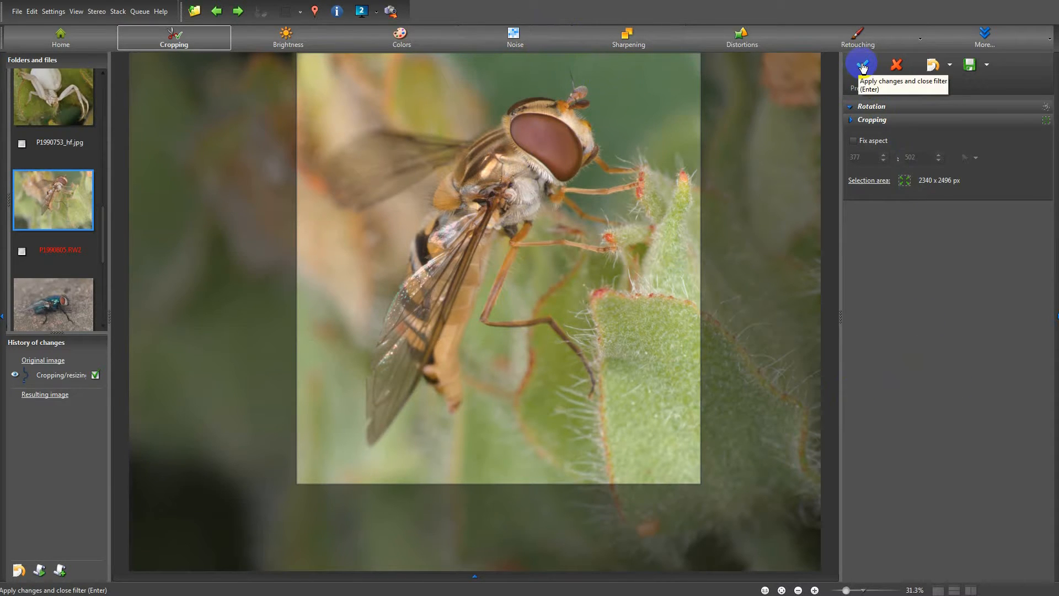
pyautogui.click(864, 66)
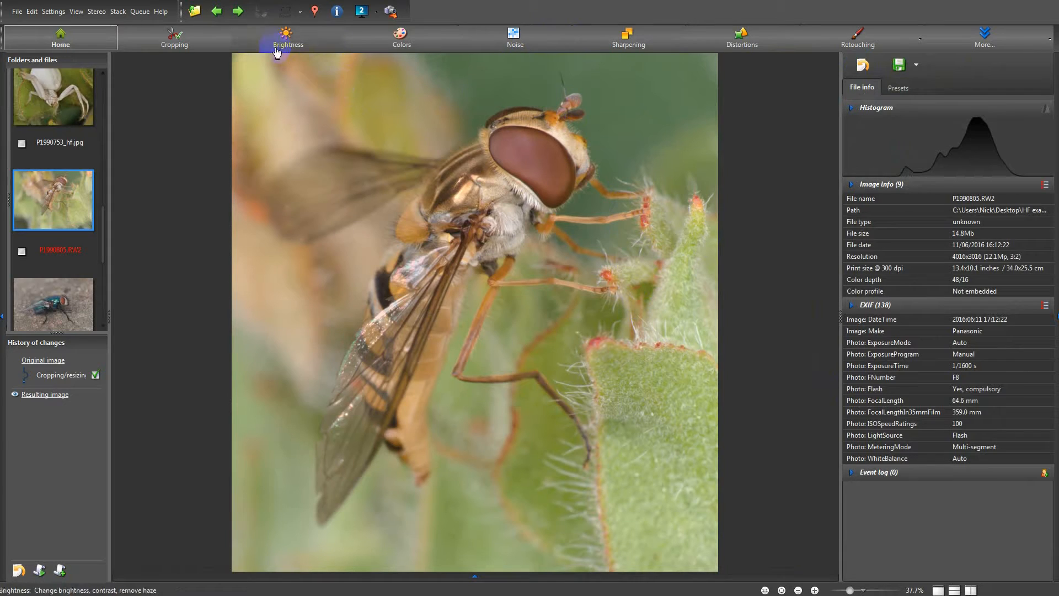
# Step: Brighten the hoverfly photo's bright tones by setting Highlights to +21
pyautogui.click(340, 44)
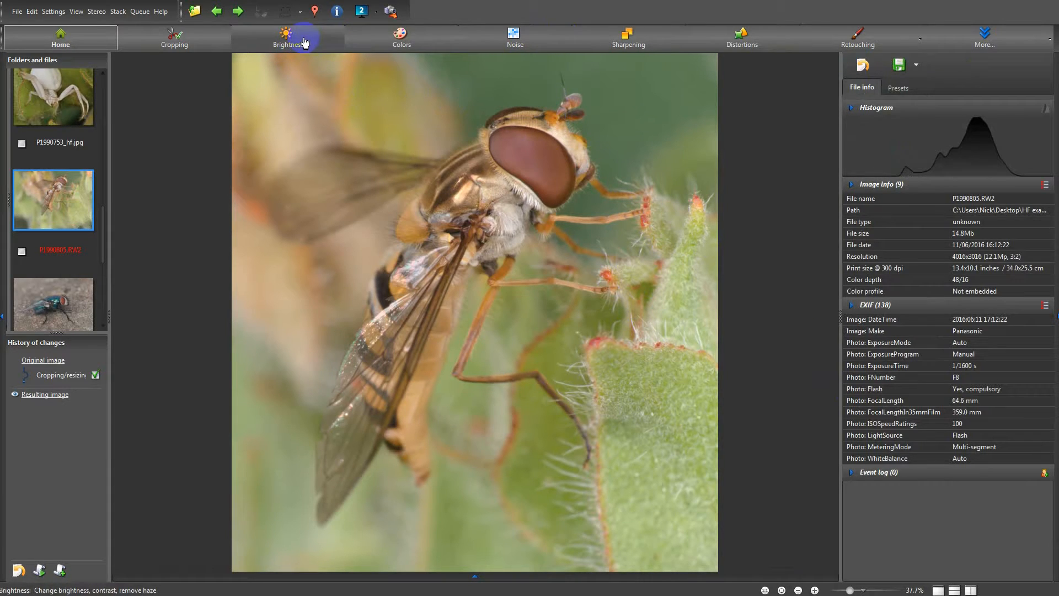
pyautogui.click(945, 275)
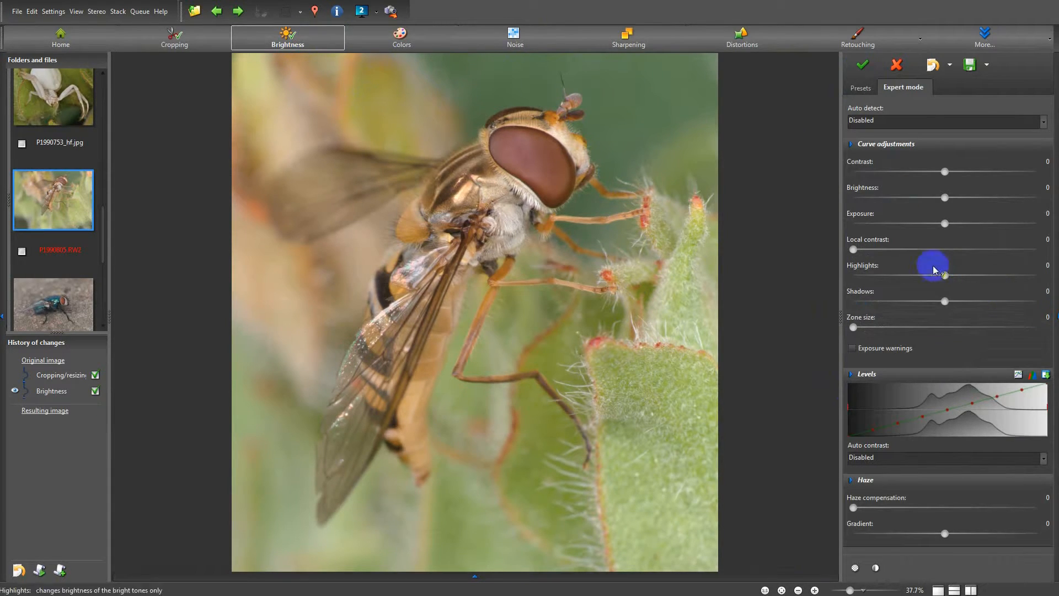
pyautogui.moveTo(945, 276); pyautogui.dragTo(972, 280)
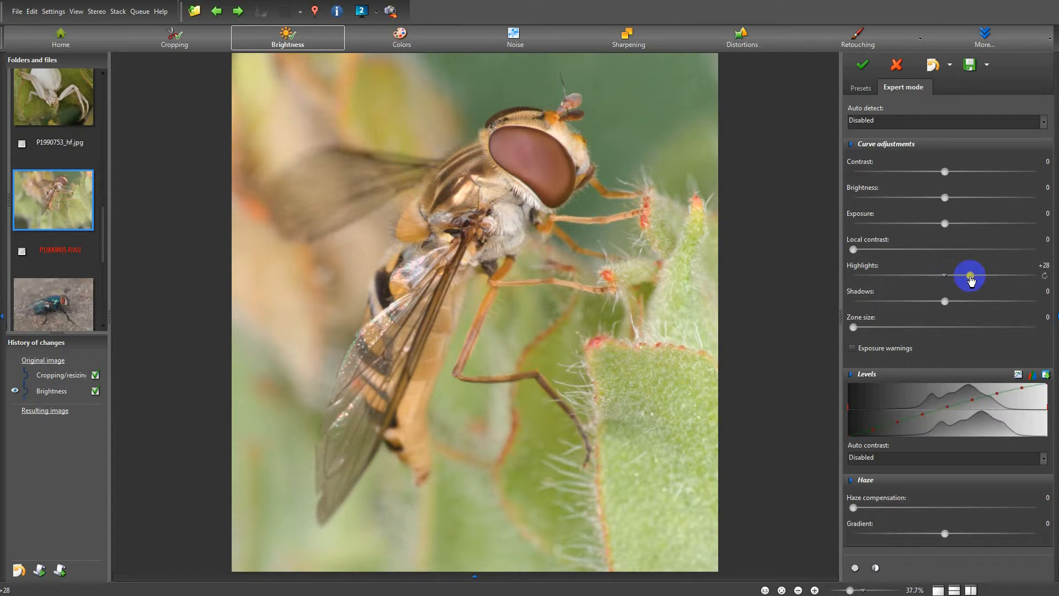
pyautogui.moveTo(971, 281)
pyautogui.mouseDown()
pyautogui.moveTo(946, 279)
pyautogui.moveTo(965, 282)
pyautogui.mouseUp()
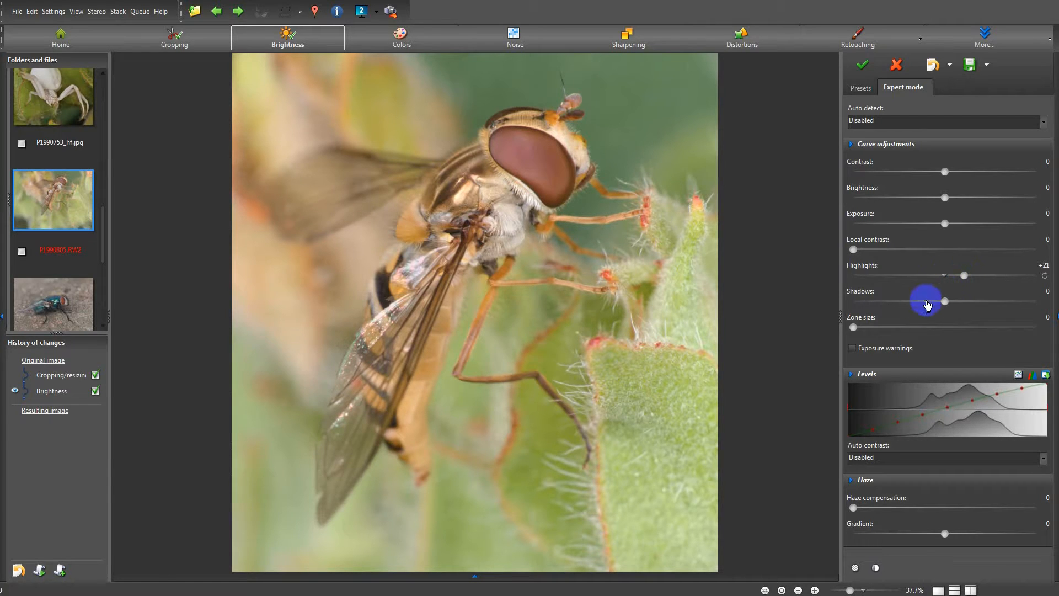
pyautogui.moveTo(853, 327)
pyautogui.mouseDown()
pyautogui.moveTo(953, 329)
pyautogui.moveTo(840, 326)
pyautogui.mouseUp()
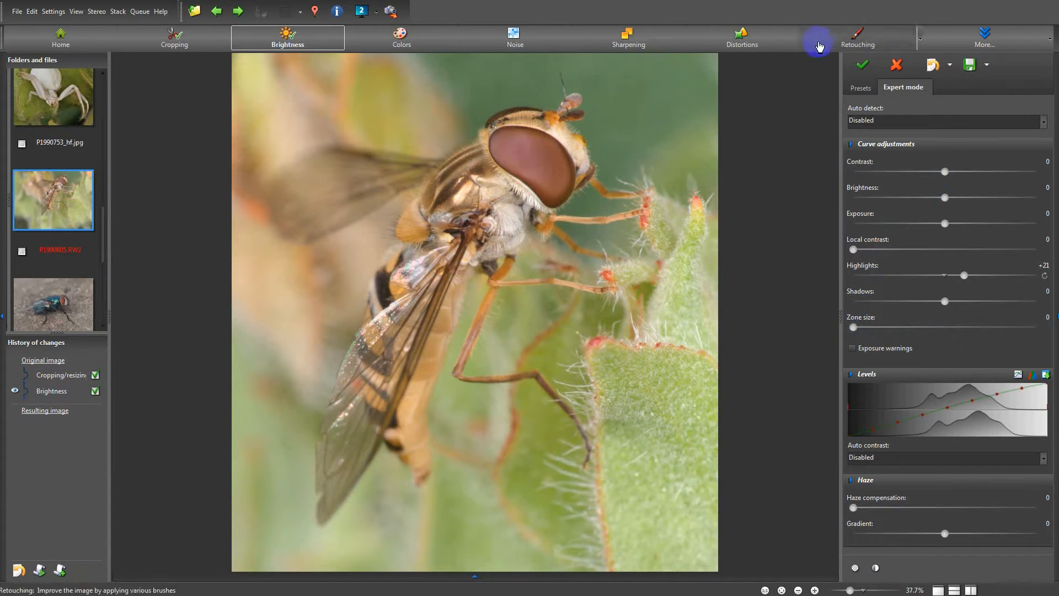
# Step: Sharpen the hoverfly photo by setting Sharpen edges to 32, and check the detail around the head at 100%
pyautogui.click(632, 36)
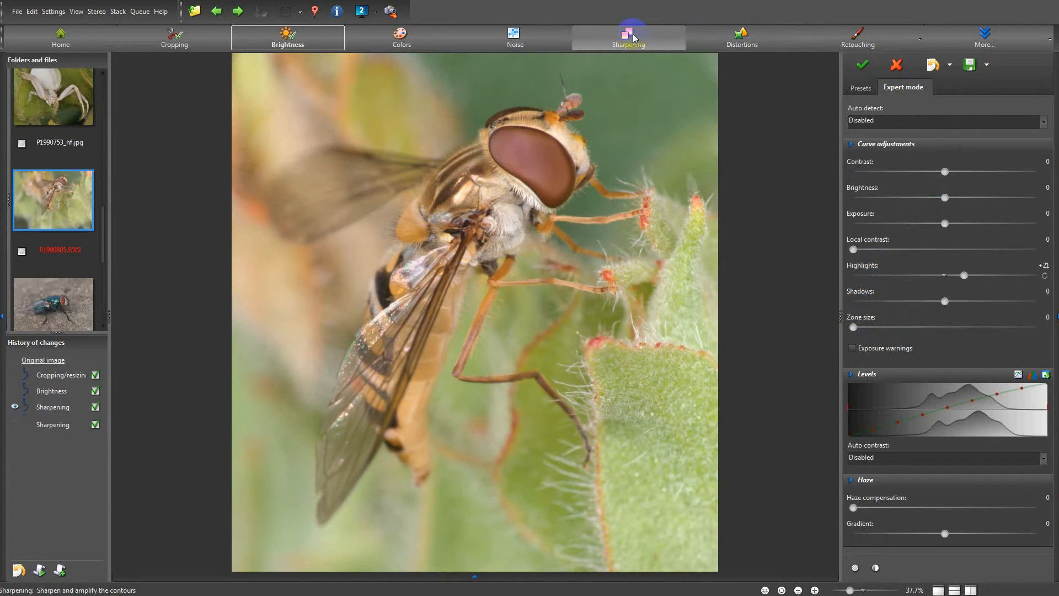
pyautogui.moveTo(854, 590); pyautogui.dragTo(857, 590)
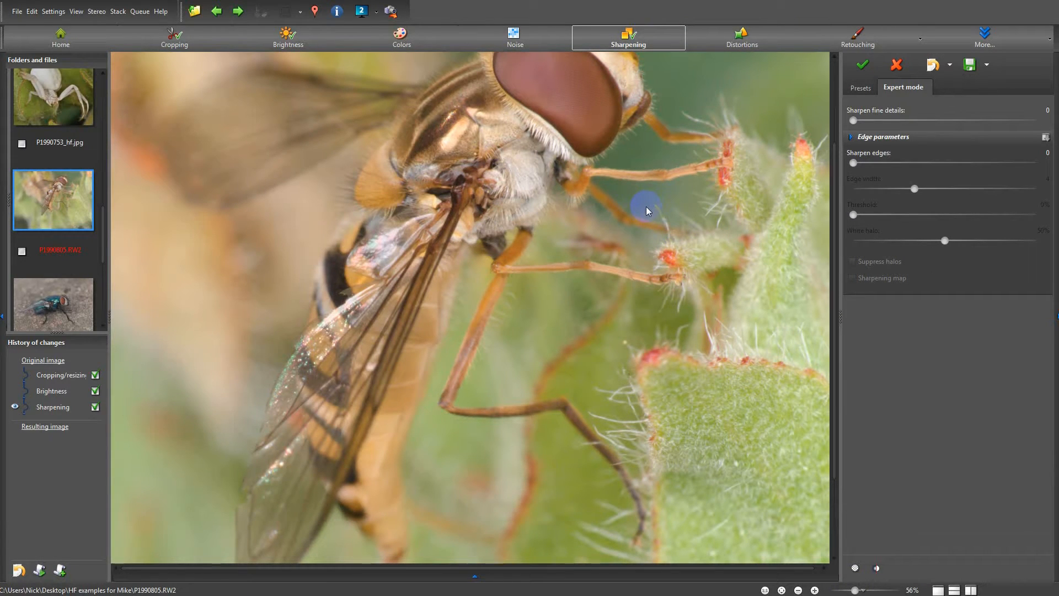
pyautogui.moveTo(640, 194); pyautogui.dragTo(607, 299)
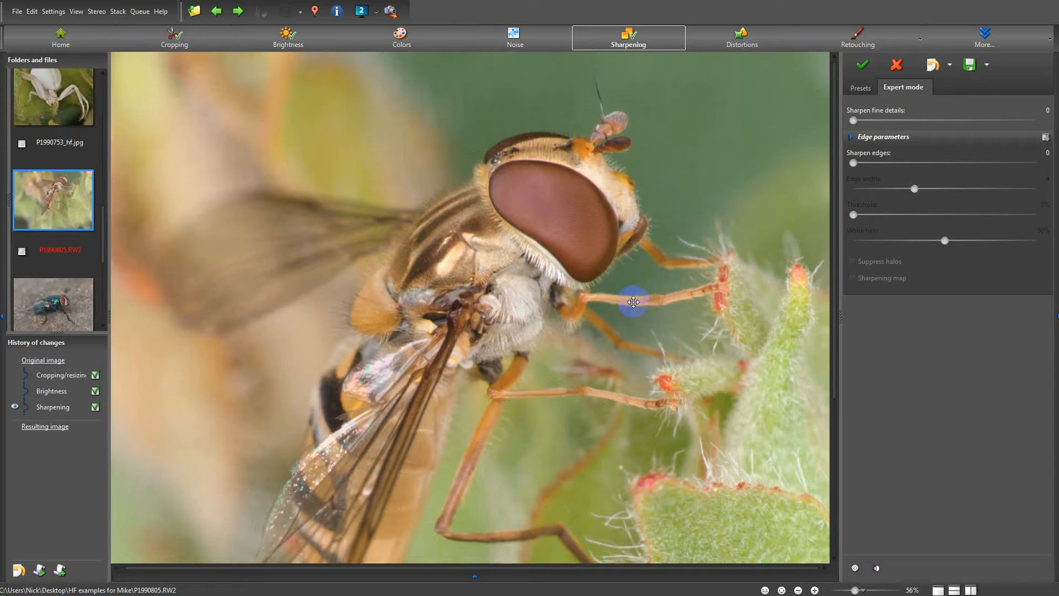
pyautogui.moveTo(632, 309)
pyautogui.mouseDown()
pyautogui.moveTo(596, 243)
pyautogui.moveTo(570, 250)
pyautogui.moveTo(642, 293)
pyautogui.moveTo(638, 231)
pyautogui.moveTo(640, 293)
pyautogui.mouseUp()
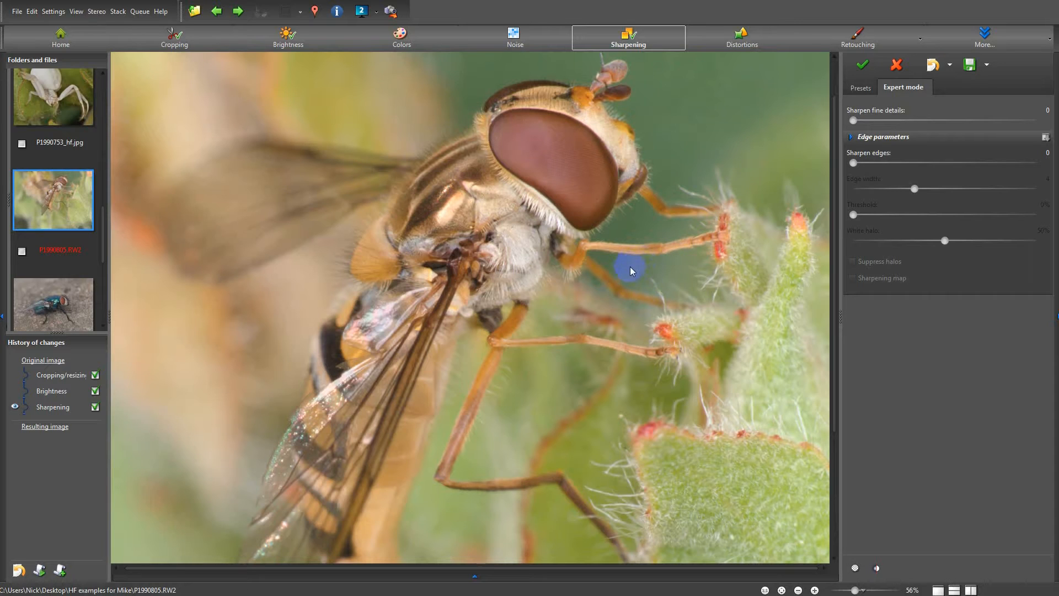
pyautogui.moveTo(630, 267); pyautogui.dragTo(630, 289)
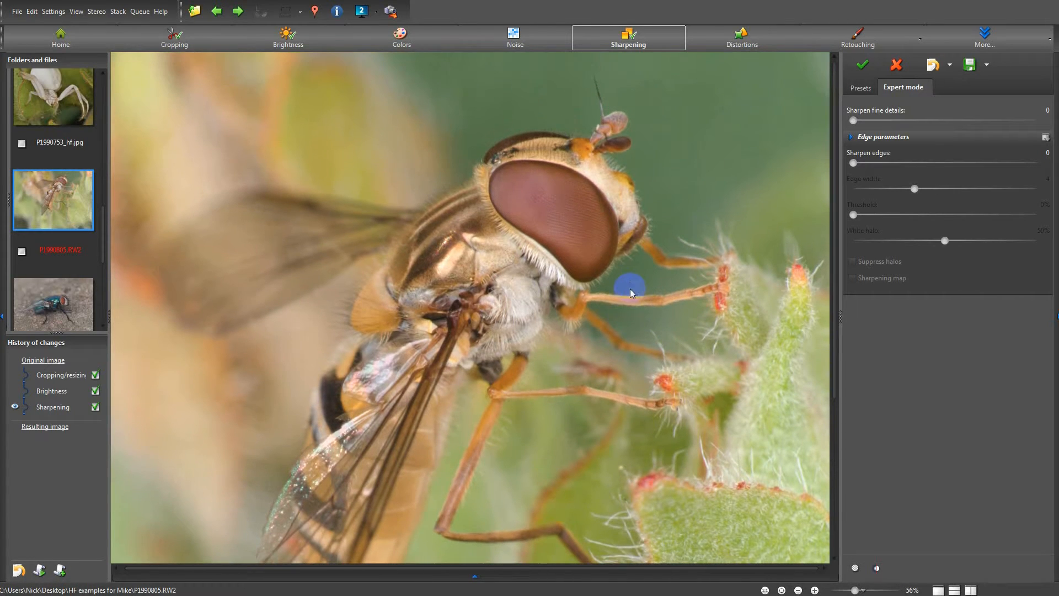
pyautogui.moveTo(854, 164); pyautogui.dragTo(883, 165)
pyautogui.click(871, 207)
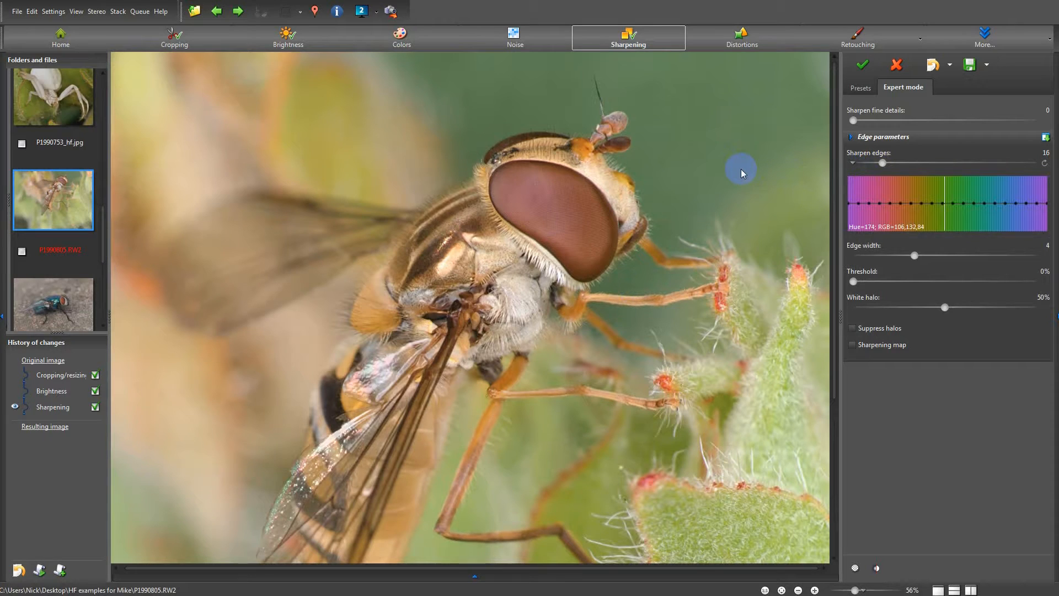
pyautogui.click(912, 164)
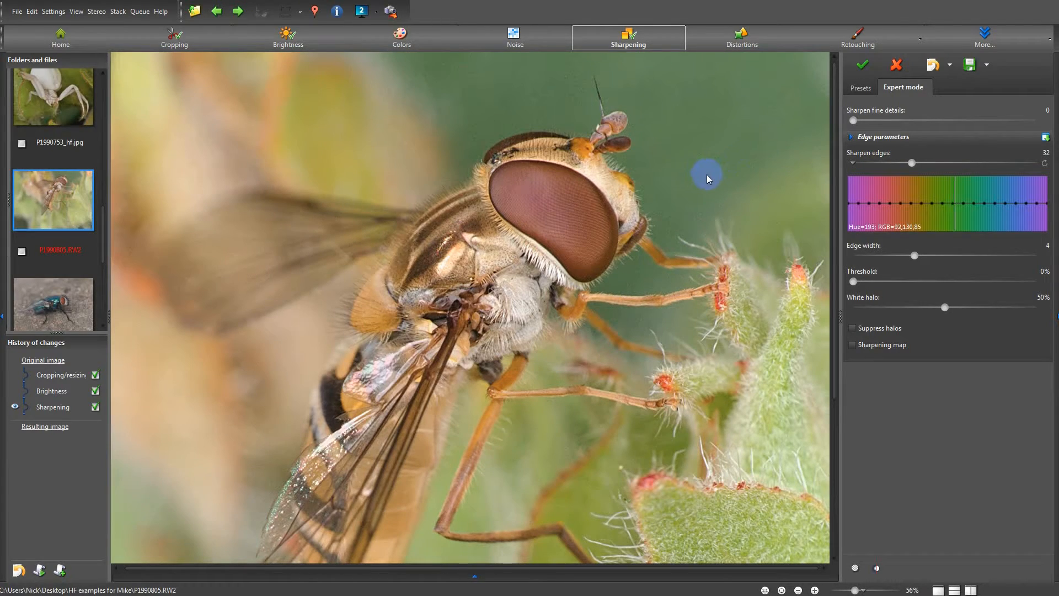
pyautogui.click(864, 592)
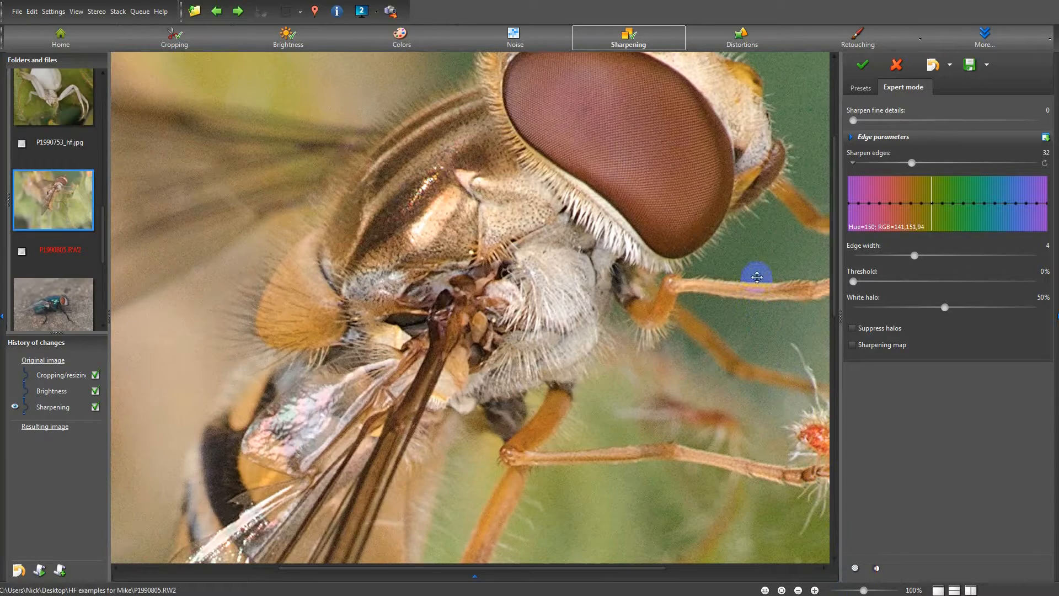
pyautogui.moveTo(752, 269); pyautogui.dragTo(635, 338)
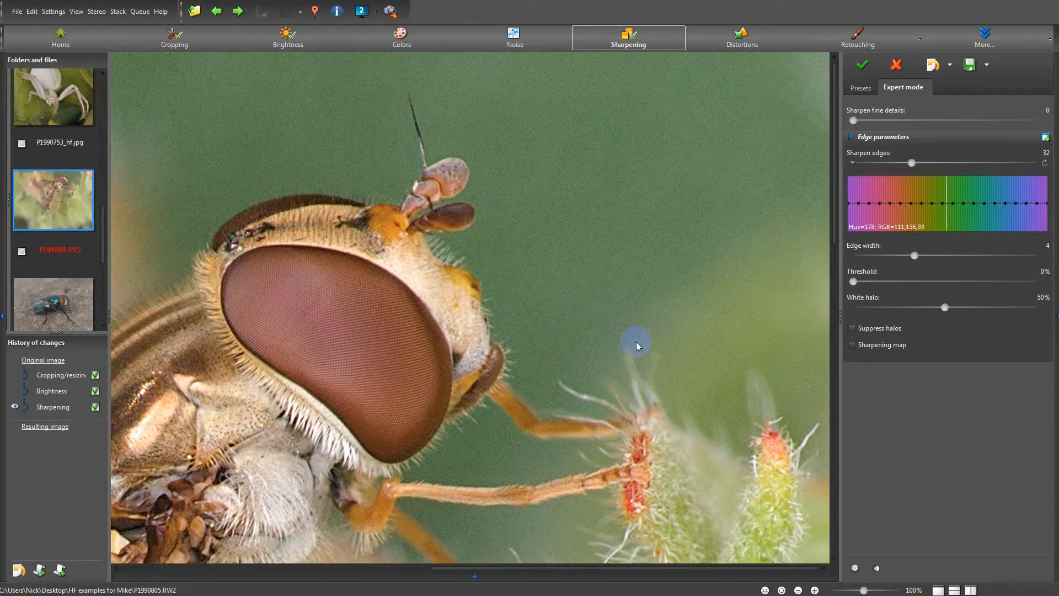
pyautogui.click(850, 591)
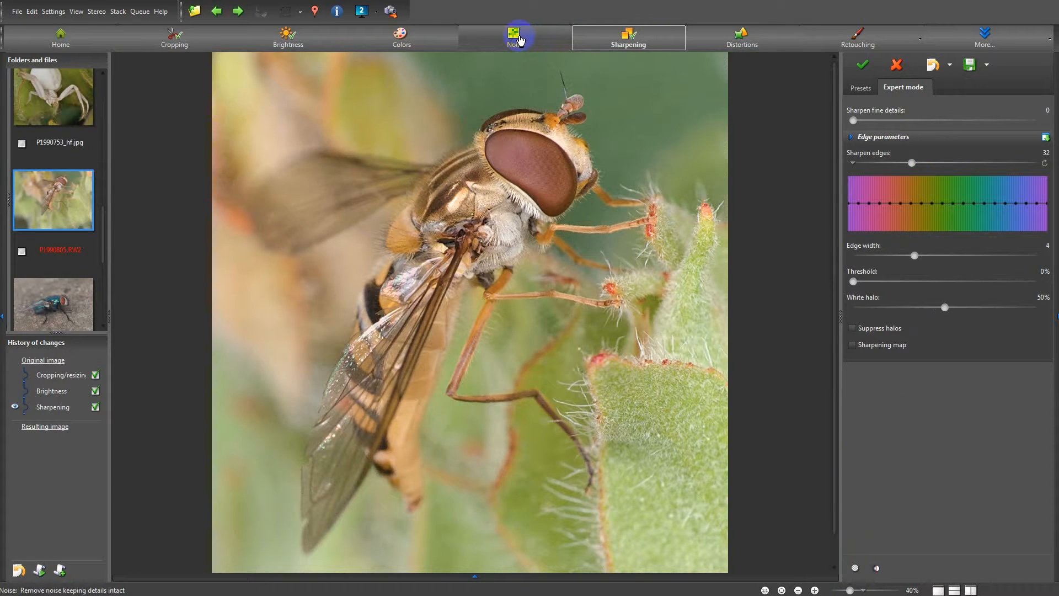
# Step: Denoise the hoverfly photo with Noise reduction at 100%, Highlights sensitivity at 57% and Noise level at 129
pyautogui.click(520, 38)
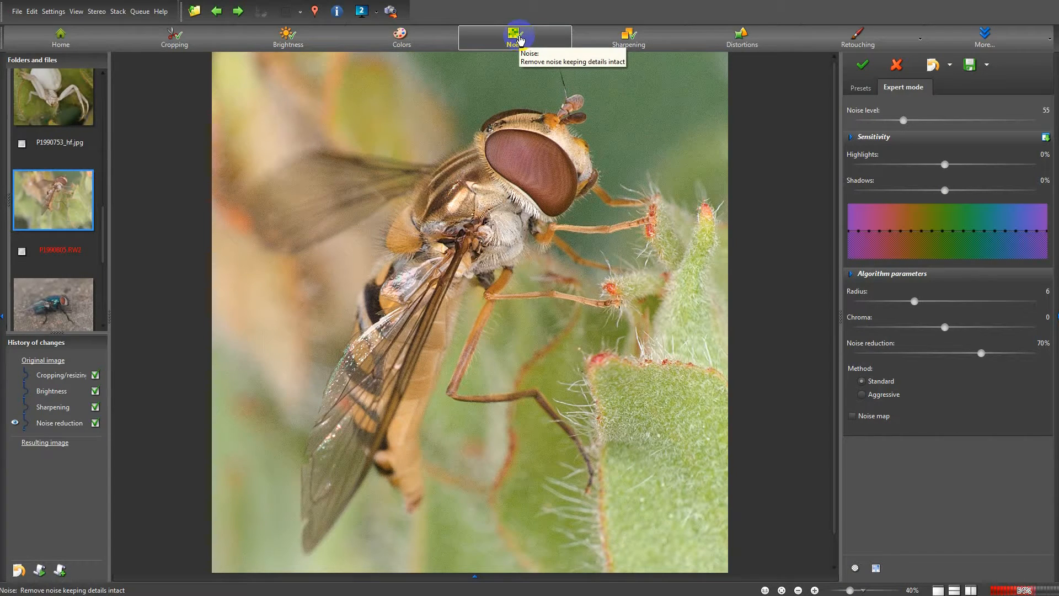
pyautogui.click(890, 246)
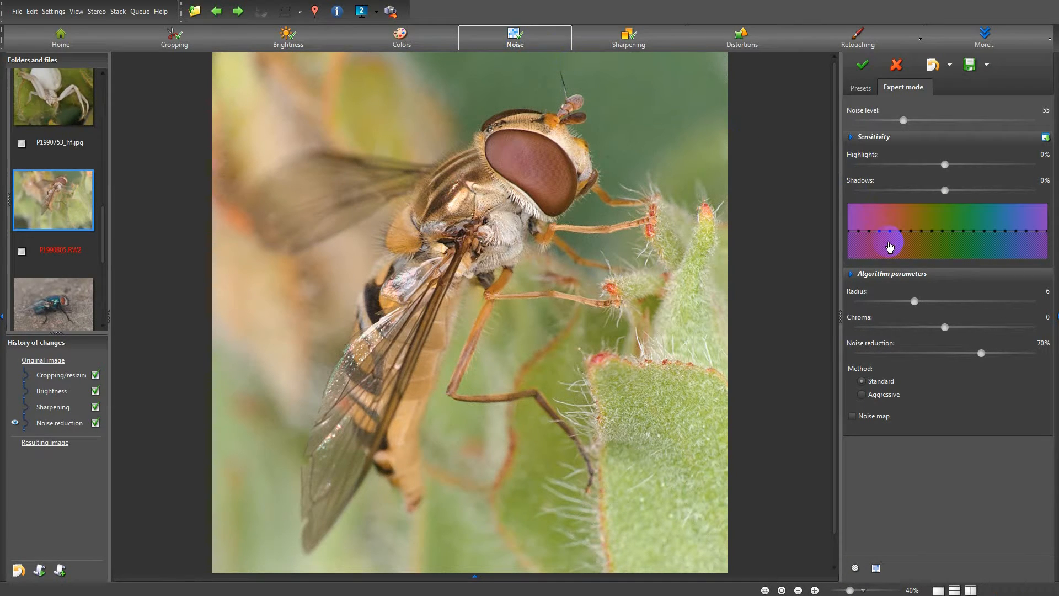
pyautogui.click(979, 355)
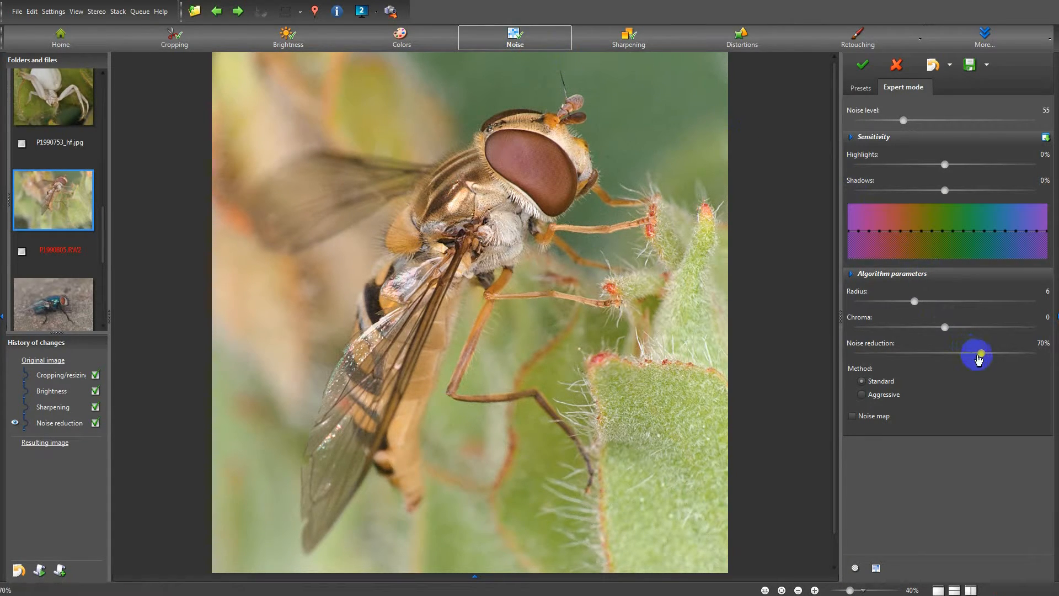
pyautogui.click(864, 592)
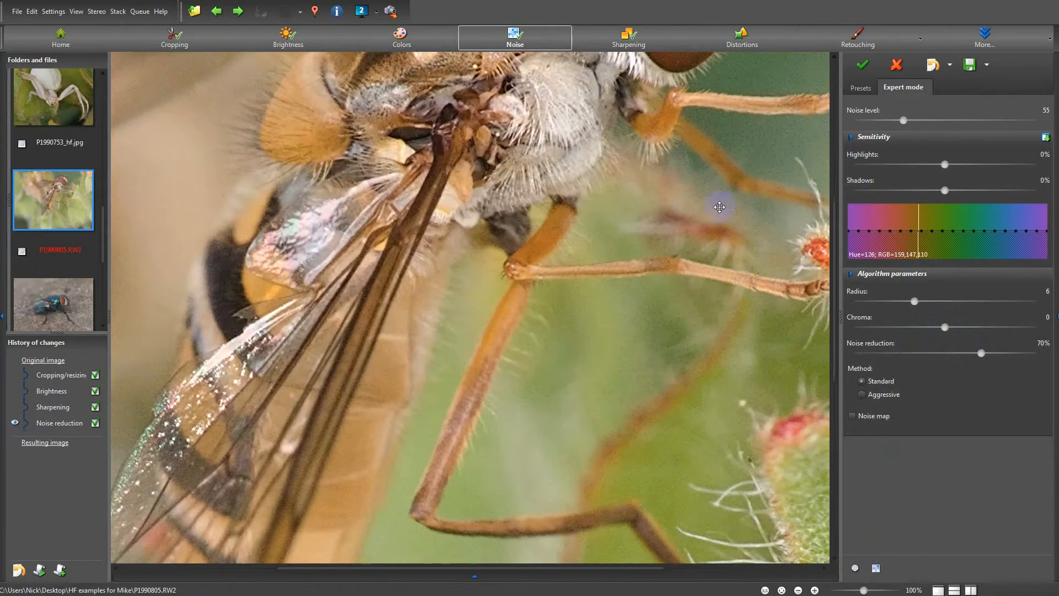
pyautogui.moveTo(721, 206); pyautogui.dragTo(635, 332)
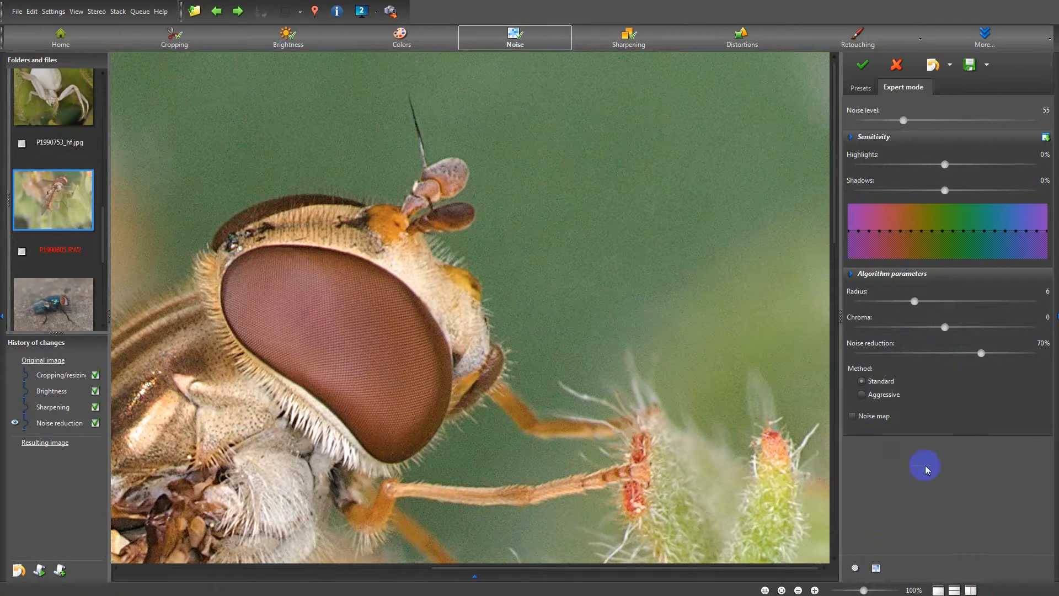
pyautogui.moveTo(977, 352); pyautogui.dragTo(983, 353)
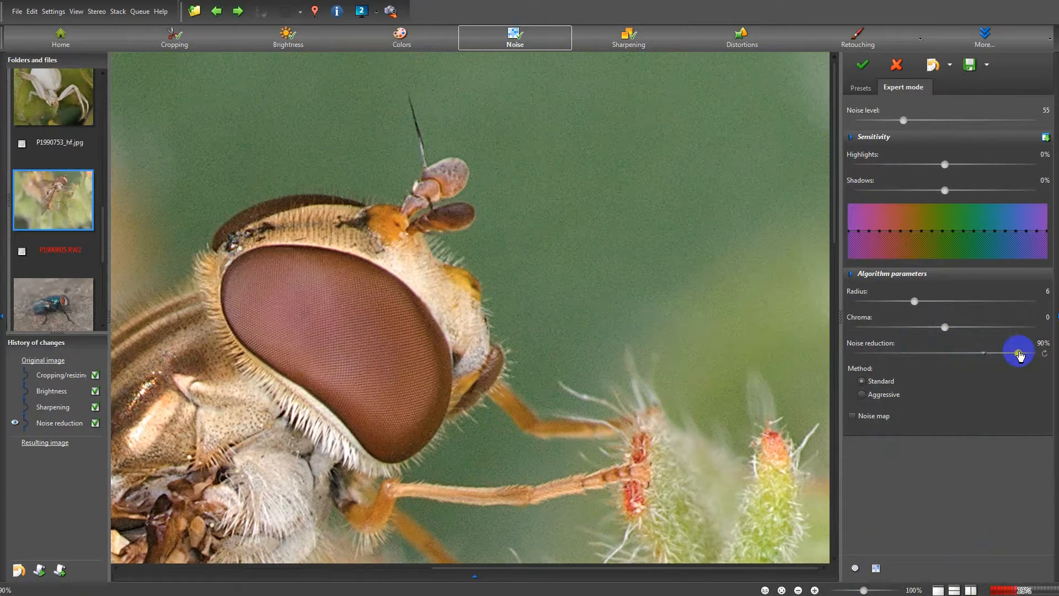
pyautogui.moveTo(1020, 356); pyautogui.dragTo(1036, 353)
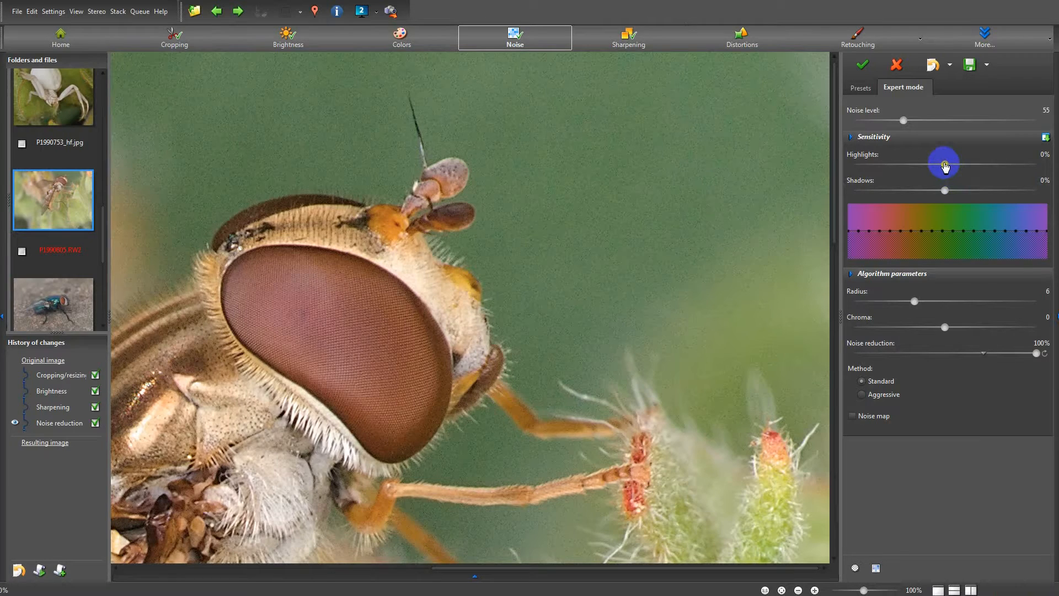
pyautogui.moveTo(944, 165); pyautogui.dragTo(999, 168)
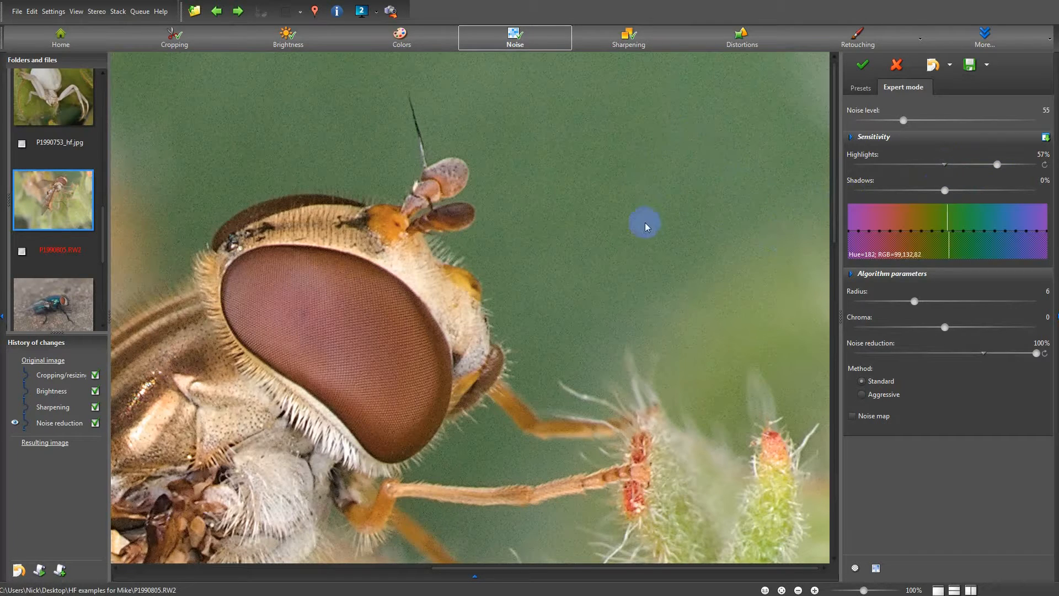
pyautogui.moveTo(904, 120); pyautogui.dragTo(972, 127)
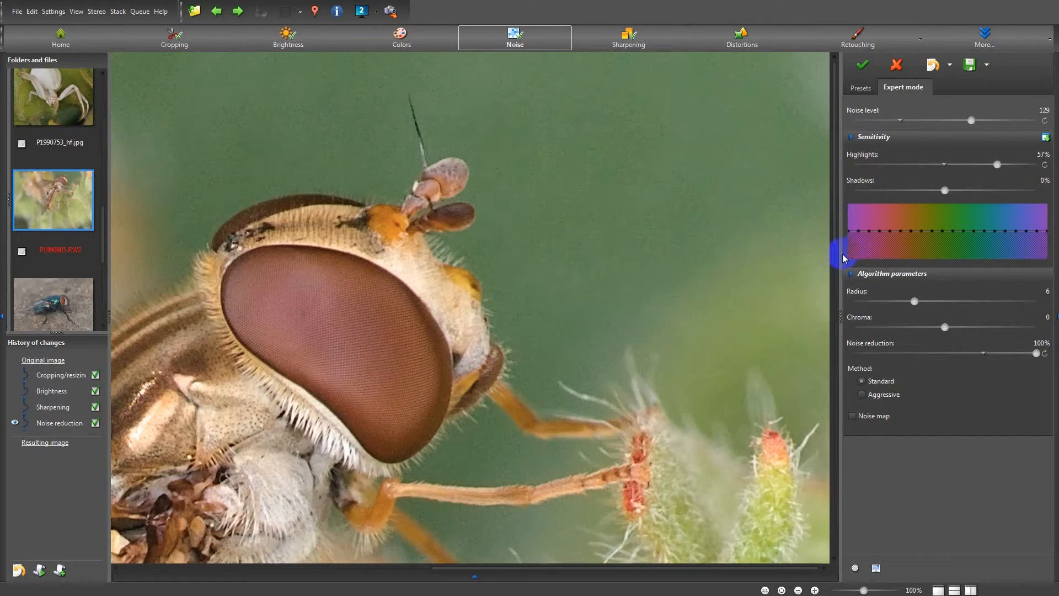
# Step: Restrict the noise reduction to the green background by lowering the whole hue sensitivity curve to minimum and raising three green points to maximum
pyautogui.moveTo(853, 261)
pyautogui.mouseDown()
pyautogui.moveTo(1054, 260)
pyautogui.moveTo(1017, 255)
pyautogui.moveTo(1050, 257)
pyautogui.moveTo(1010, 261)
pyautogui.mouseUp()
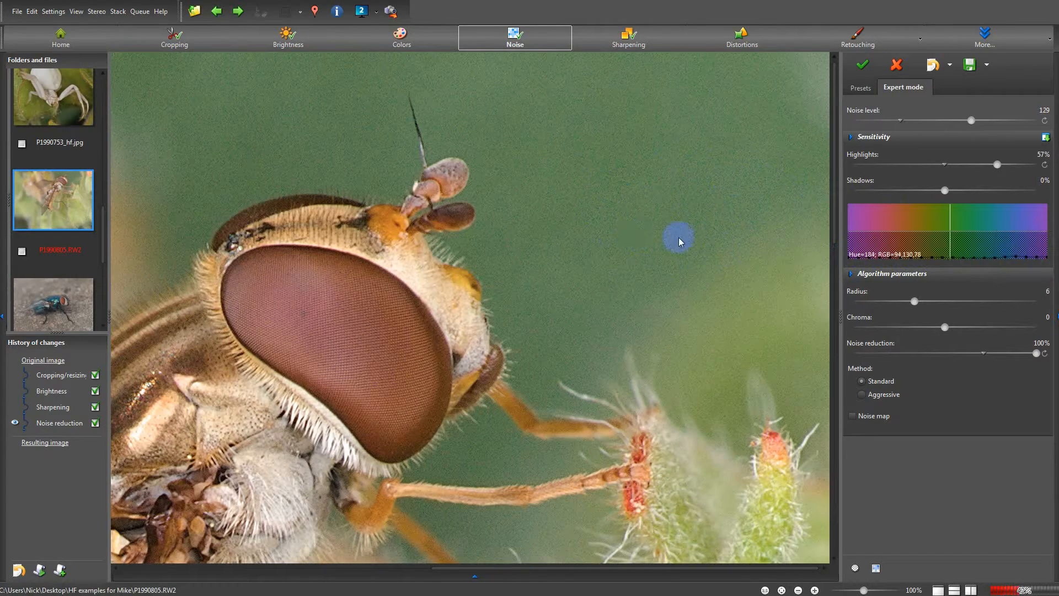
pyautogui.click(309, 405)
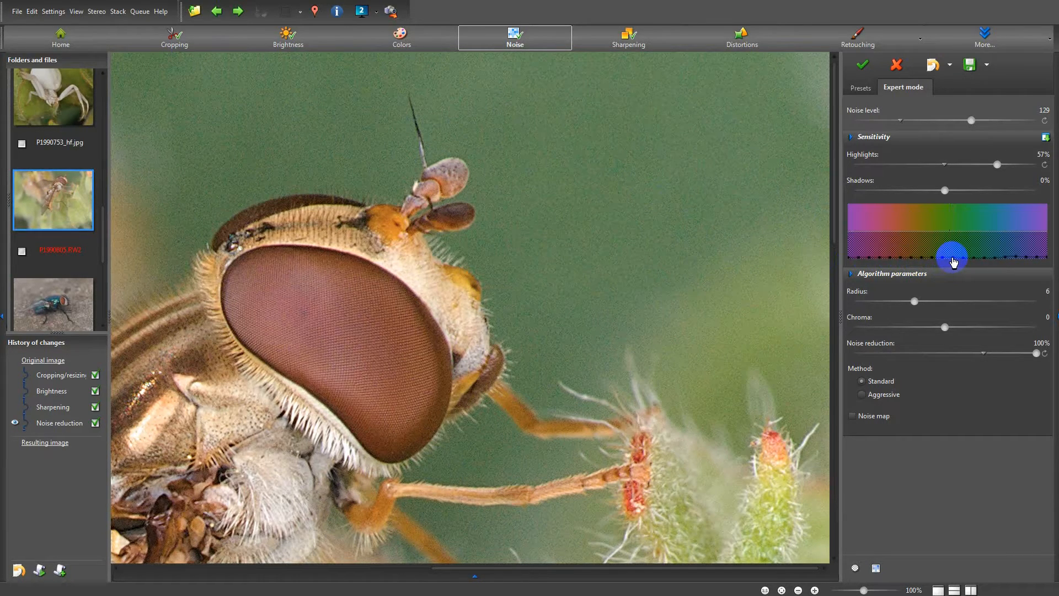
pyautogui.moveTo(954, 261); pyautogui.dragTo(954, 205)
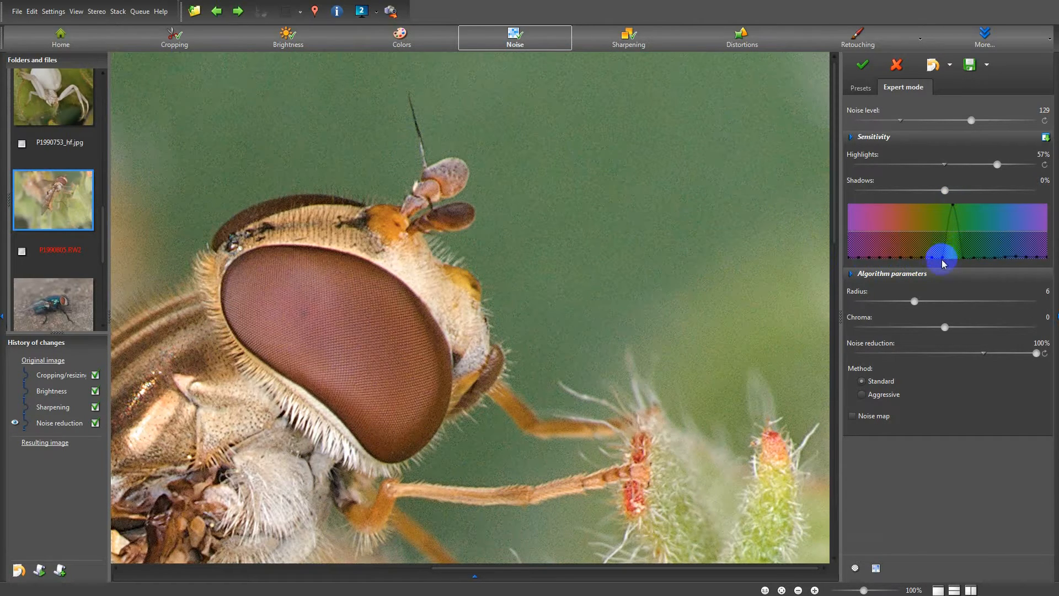
pyautogui.moveTo(943, 264); pyautogui.dragTo(943, 205)
pyautogui.moveTo(963, 262); pyautogui.dragTo(963, 206)
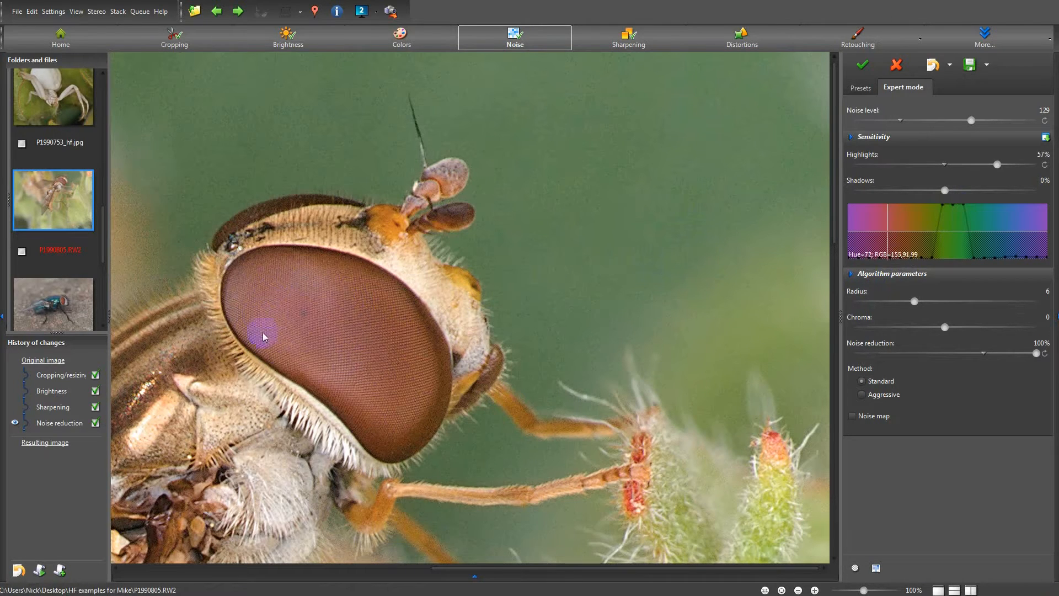
pyautogui.click(857, 591)
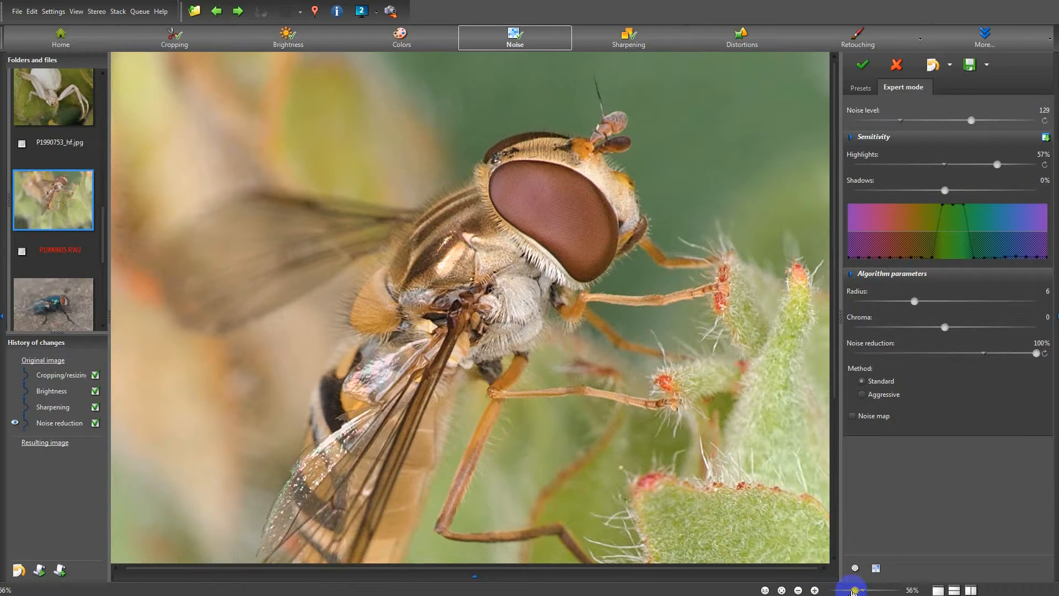
pyautogui.moveTo(855, 592); pyautogui.dragTo(849, 591)
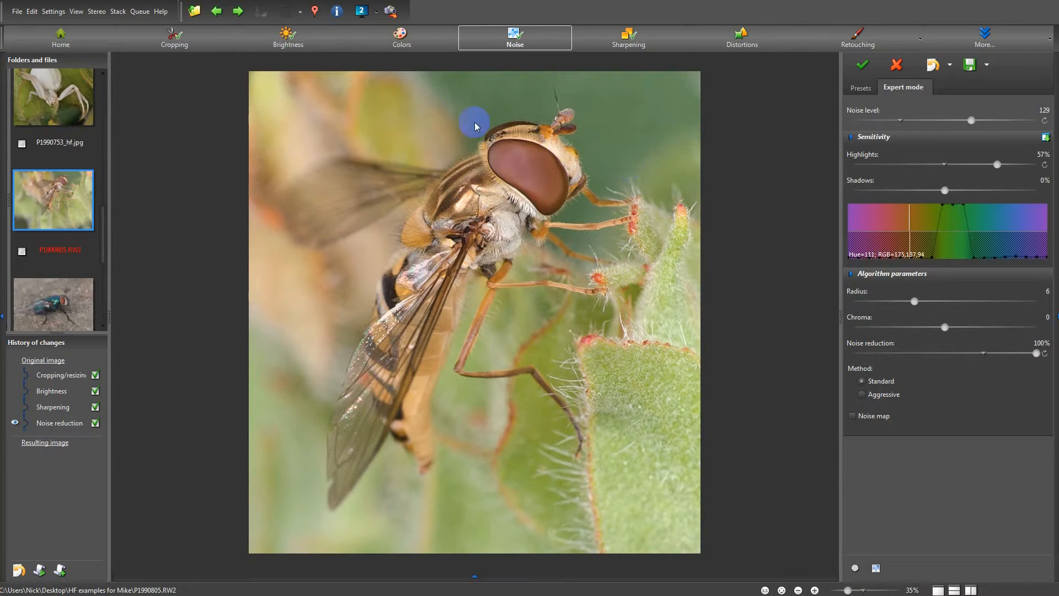
# Step: Save the hoverfly photo as the JPEG file P1990805_hf with quality 11 (92%)
pyautogui.click(17, 12)
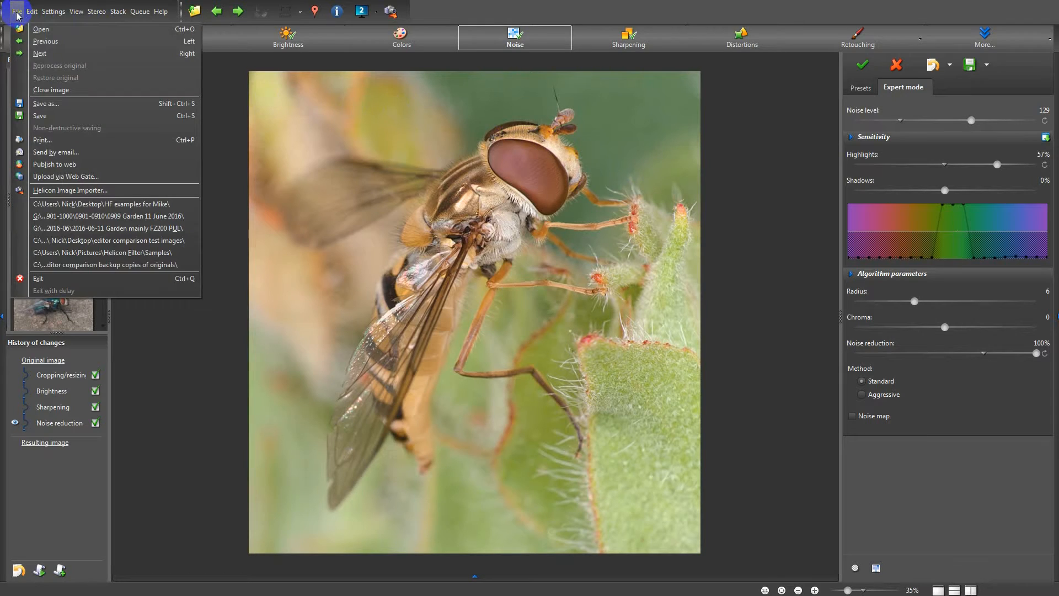
pyautogui.click(62, 115)
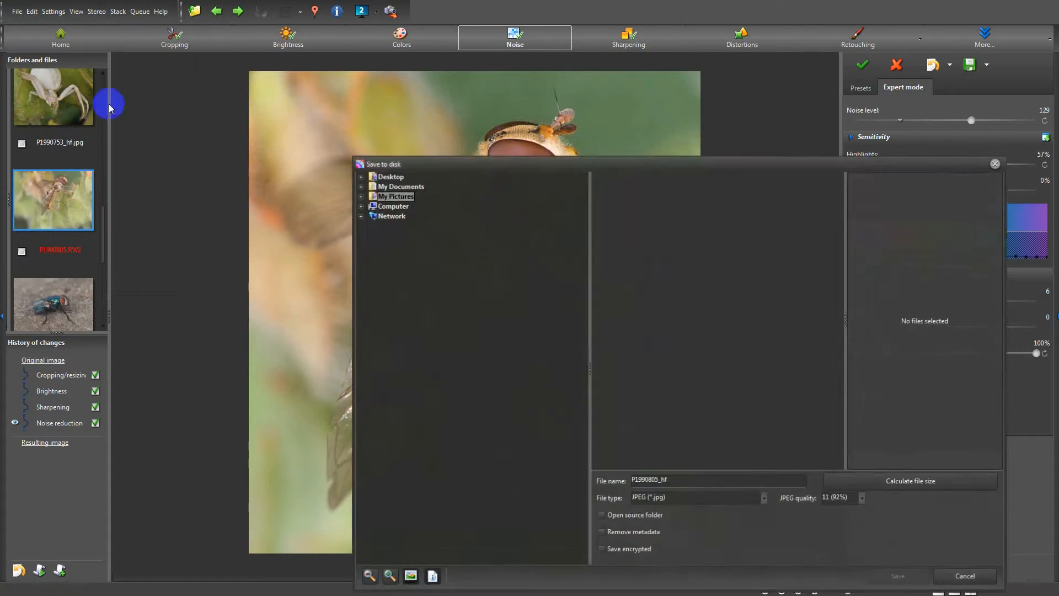
pyautogui.click(889, 577)
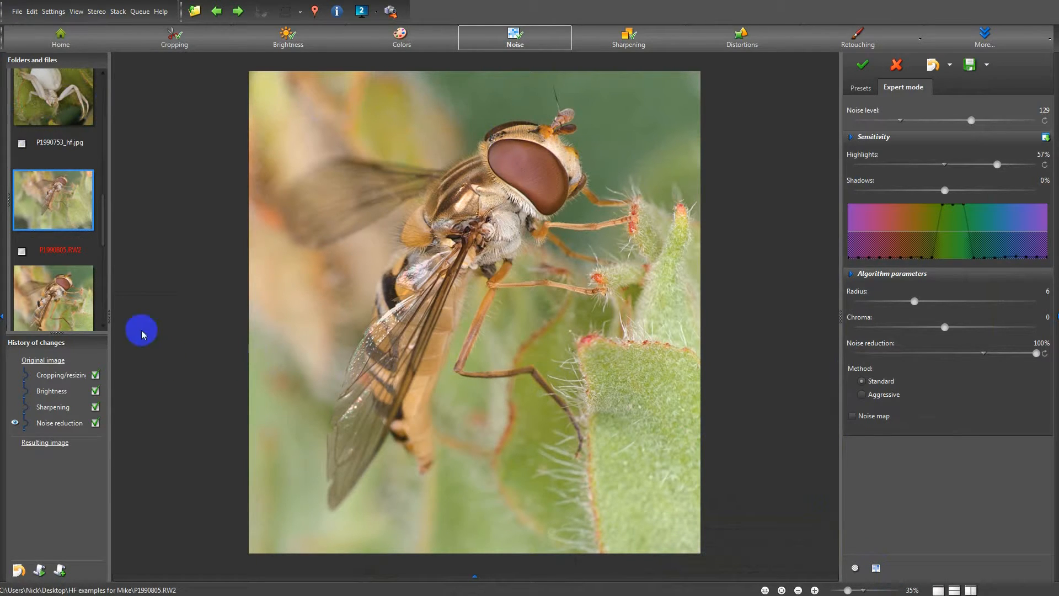
# Step: Open the blue-green fly photo P1990841.RW2 with noise reduction at its default settings and set Brightness to +14
pyautogui.scroll(-3, 77, 309)
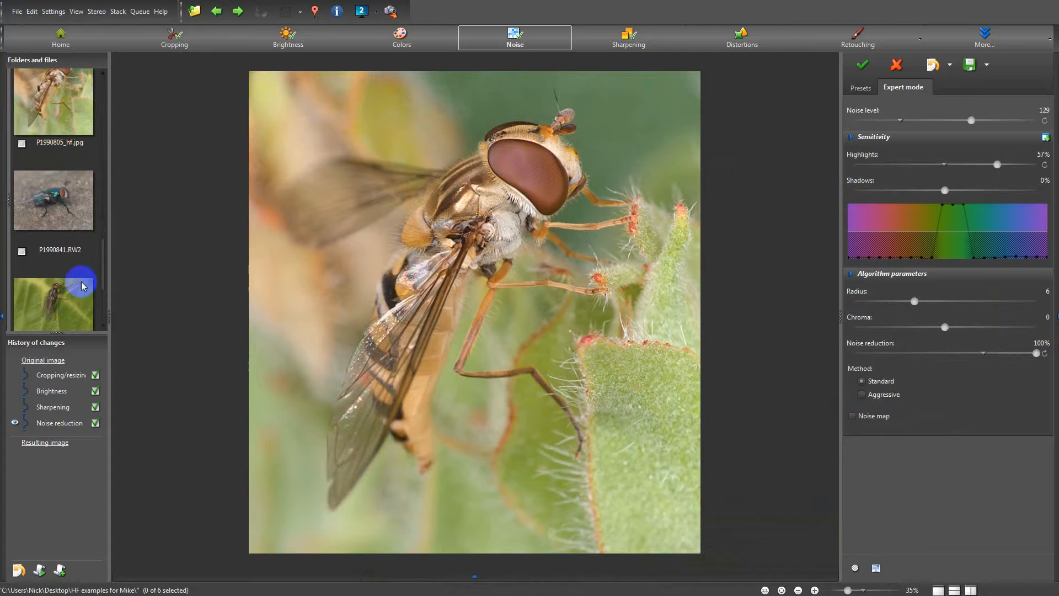
pyautogui.click(71, 208)
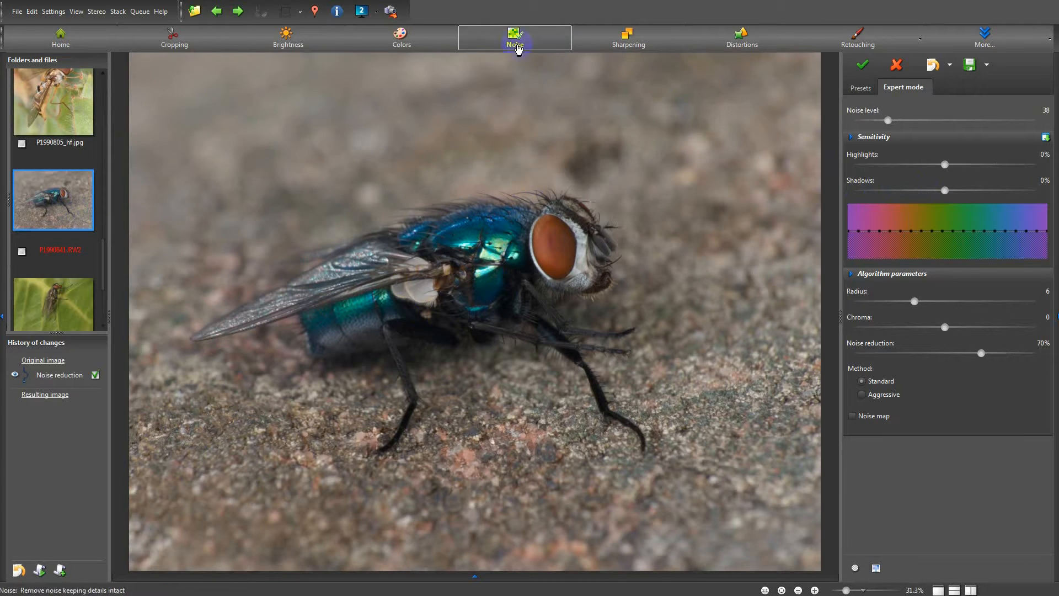
pyautogui.click(295, 39)
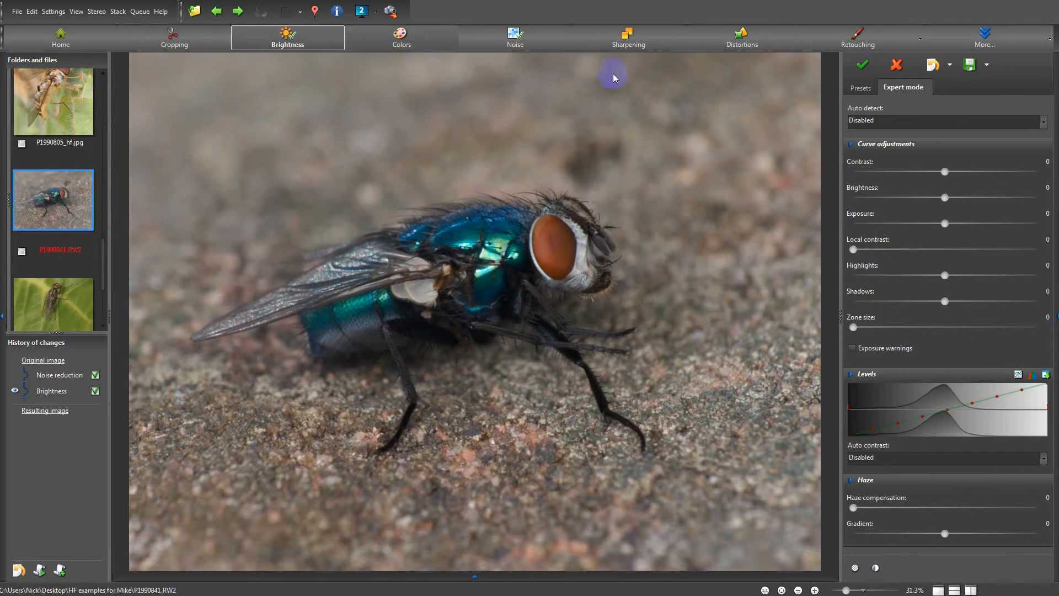
pyautogui.moveTo(946, 201); pyautogui.dragTo(959, 204)
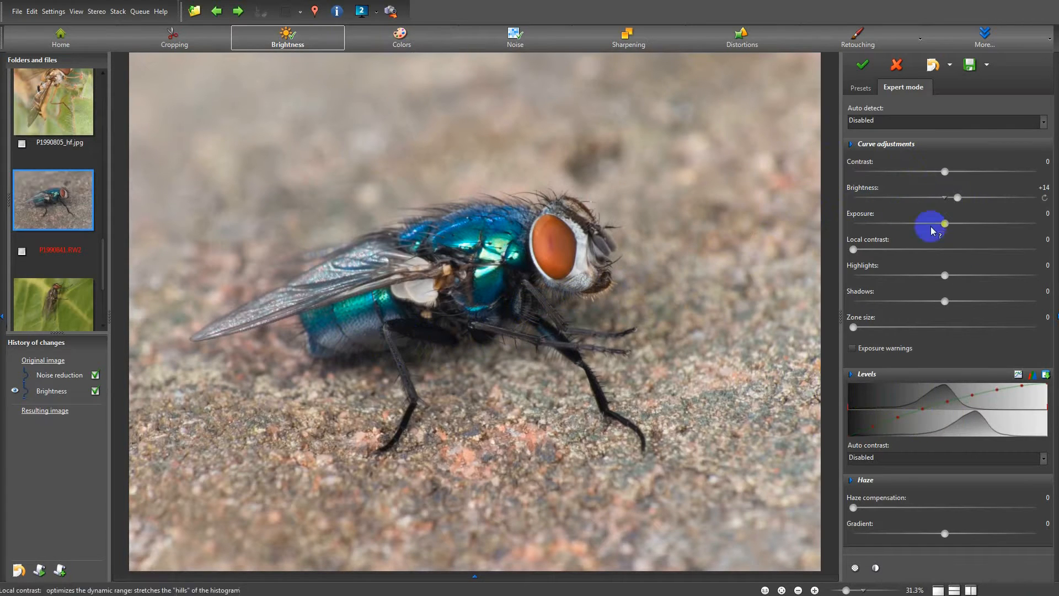
# Step: Balance the fly photo's tones by setting Shadows to +44, Zone size to 18 and Highlights to -39
pyautogui.moveTo(945, 303); pyautogui.dragTo(986, 306)
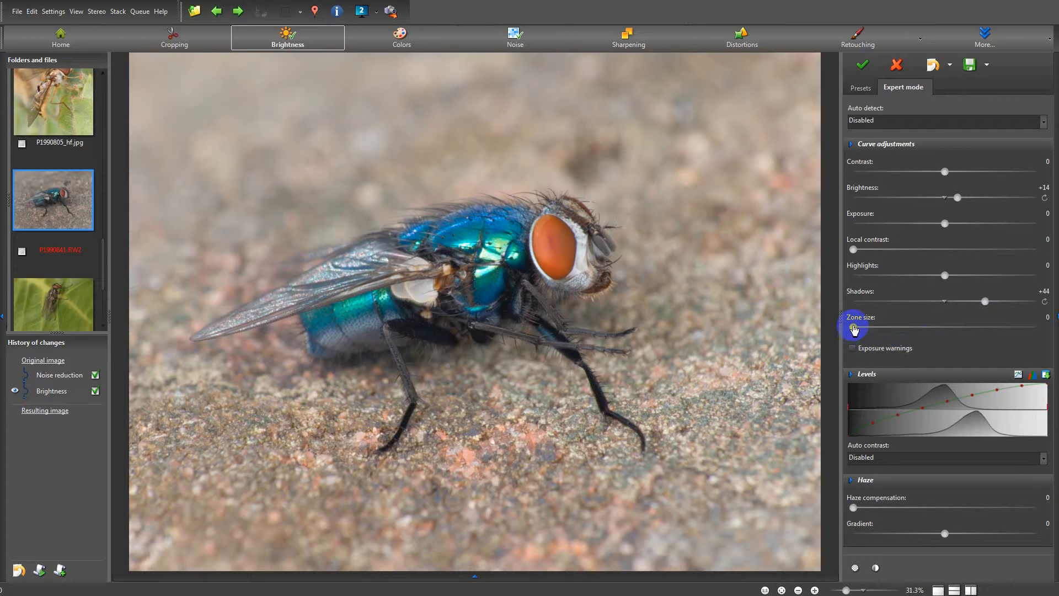
pyautogui.moveTo(854, 330); pyautogui.dragTo(886, 332)
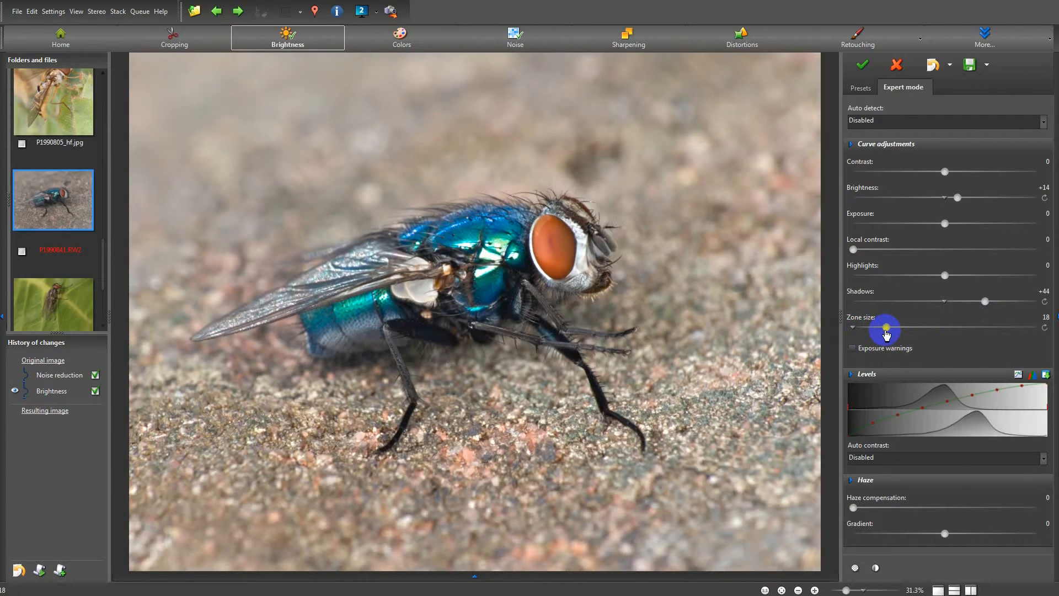
pyautogui.moveTo(946, 276); pyautogui.dragTo(909, 276)
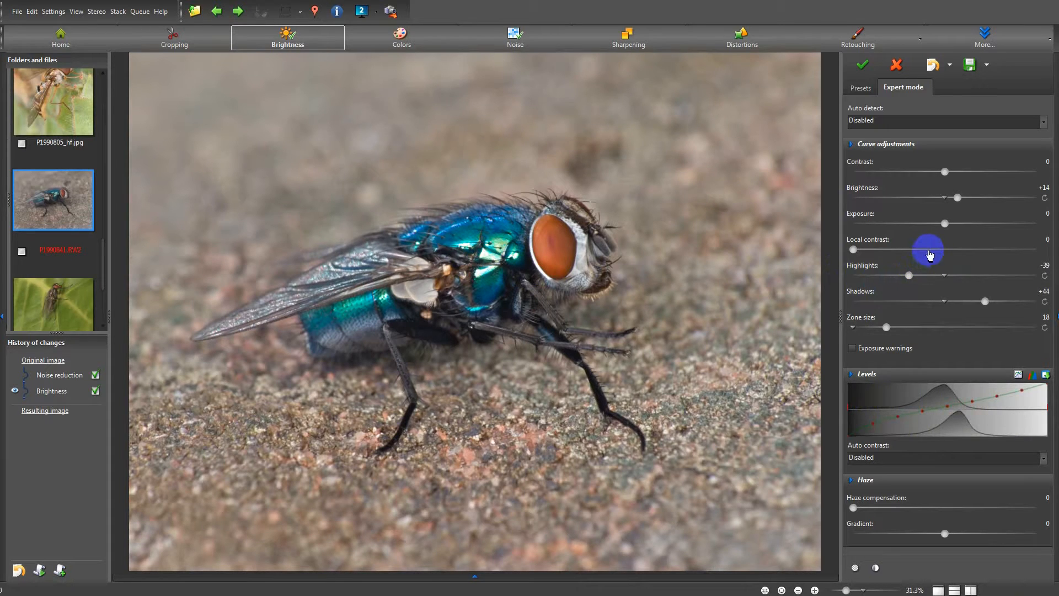
# Step: Refine the blue-green fly photo's tones by setting Brightness to +21 and Highlights to -62
pyautogui.click(963, 203)
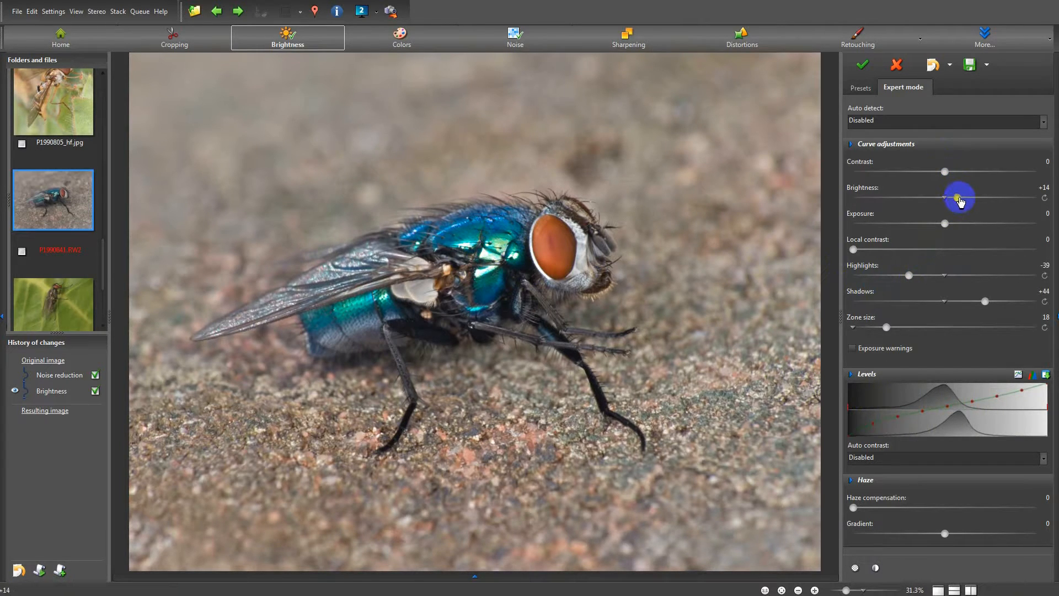
pyautogui.moveTo(964, 201); pyautogui.dragTo(965, 202)
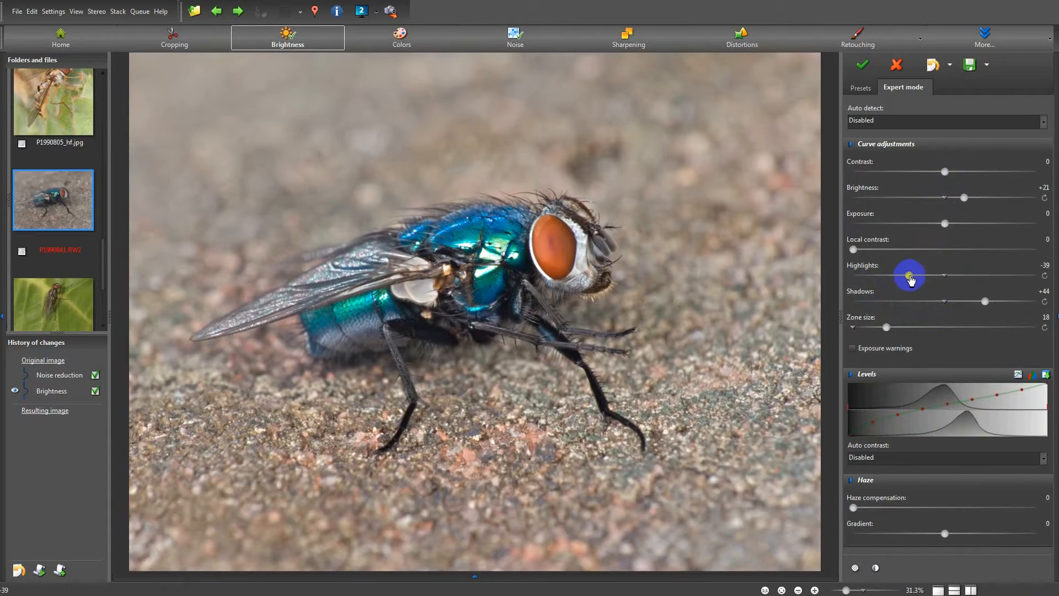
pyautogui.moveTo(908, 274); pyautogui.dragTo(889, 281)
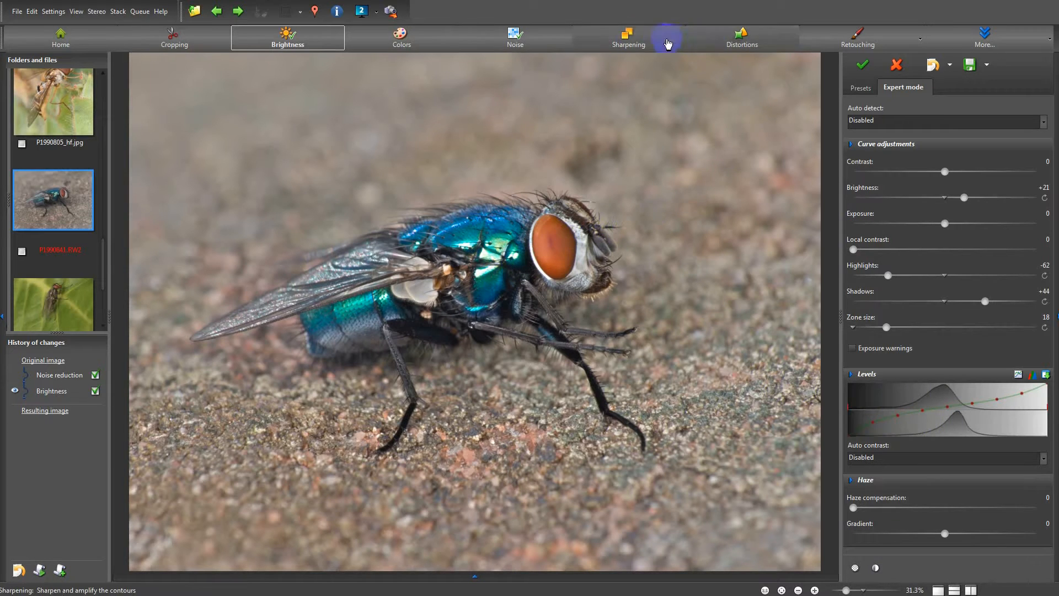
# Step: Add sharpening to the blue-green fly photo with Sharpen edges set to 16
pyautogui.moveTo(846, 591); pyautogui.dragTo(855, 590)
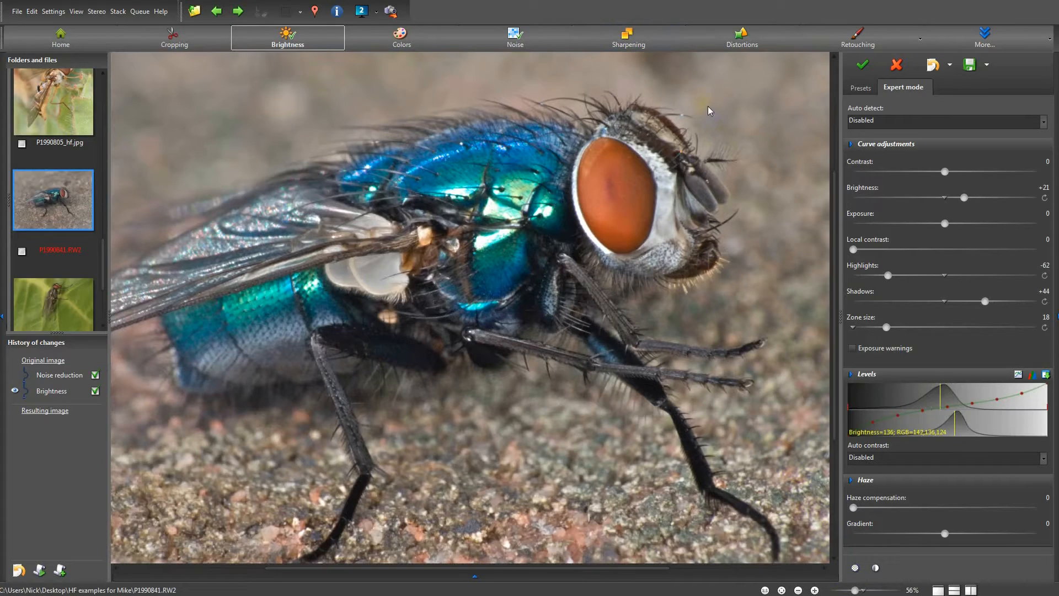
pyautogui.click(633, 40)
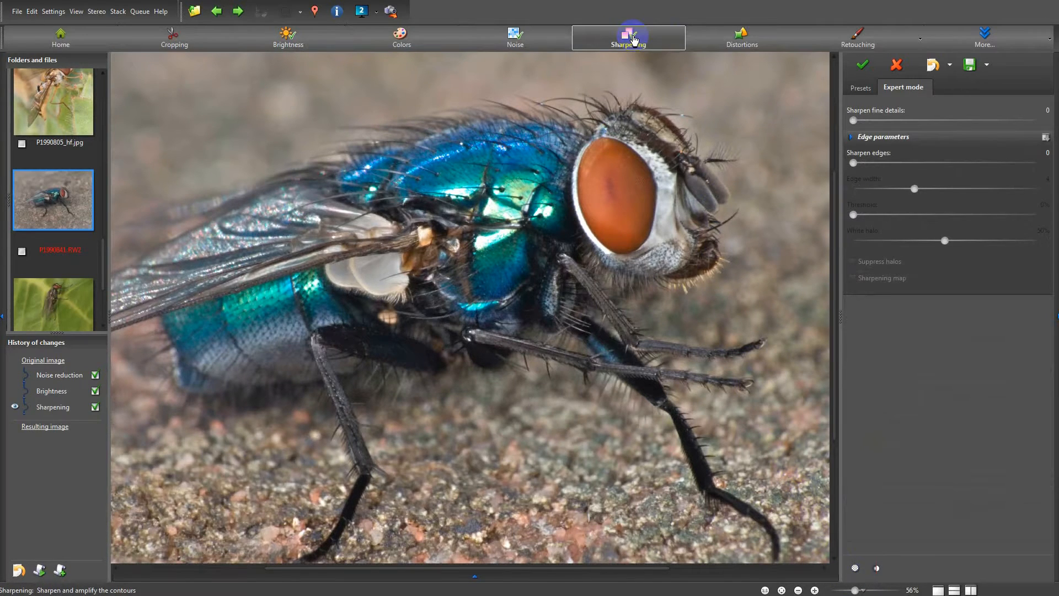
pyautogui.moveTo(894, 163); pyautogui.dragTo(883, 164)
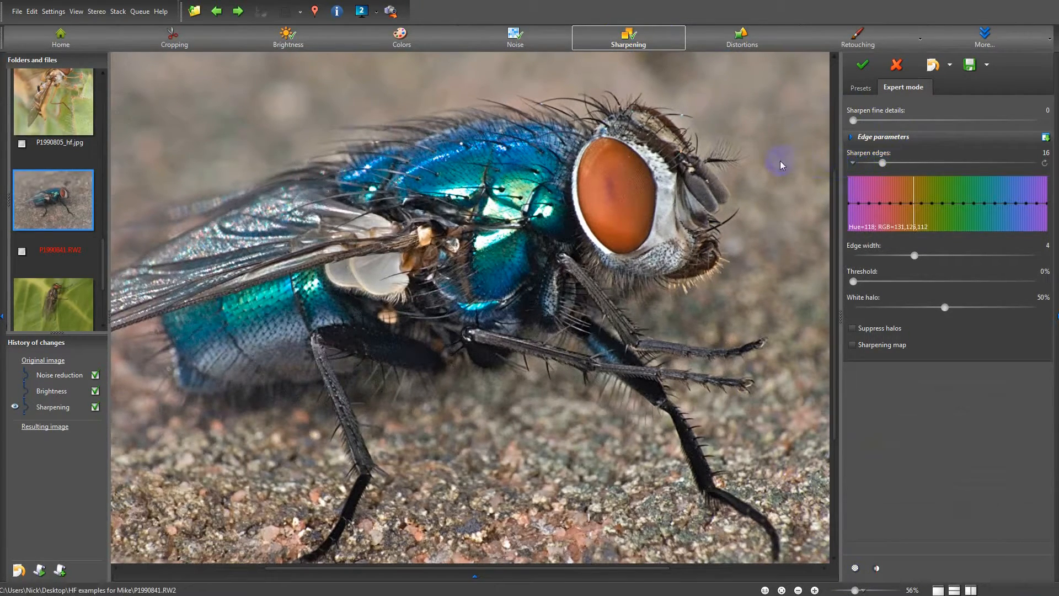
pyautogui.moveTo(756, 147); pyautogui.dragTo(707, 144)
# Step: Delete the existing noise reduction filter, applied before the brightness adjustment, from the fly photo's history of changes
pyautogui.click(524, 44)
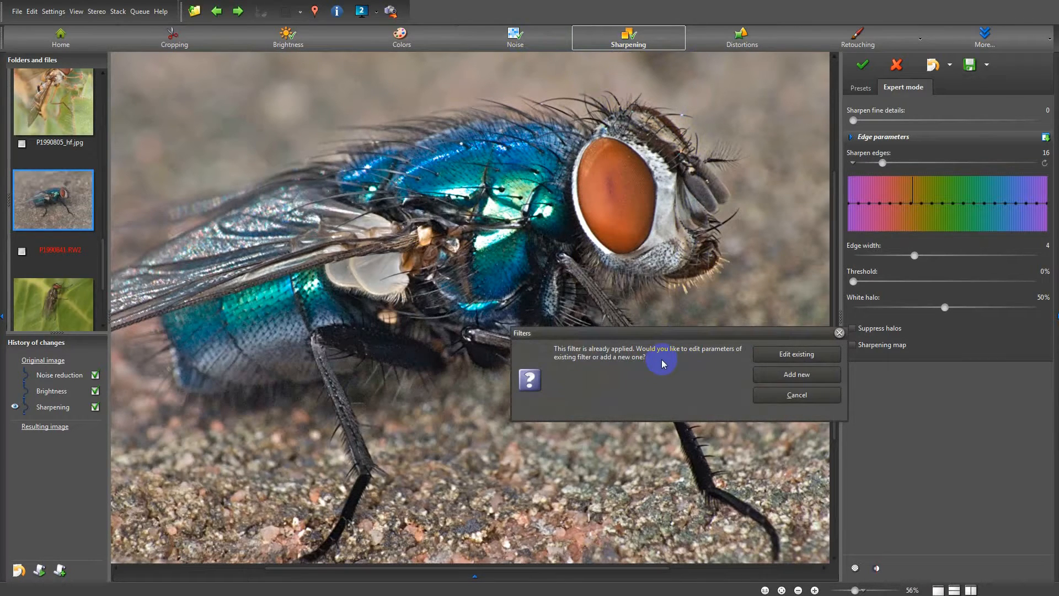
pyautogui.click(803, 395)
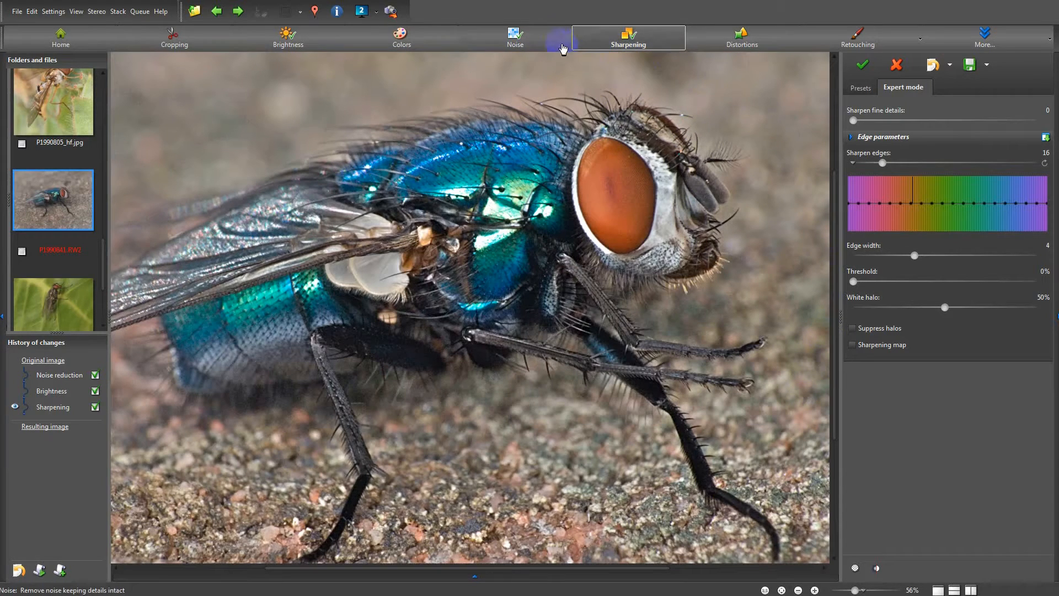
pyautogui.rightClick(62, 380)
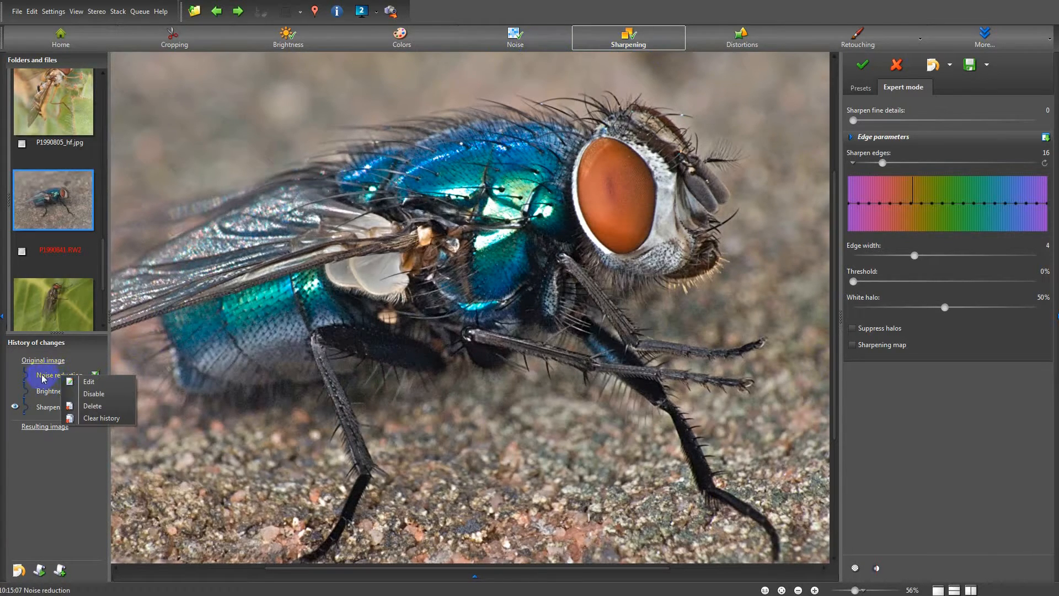
pyautogui.rightClick(46, 379)
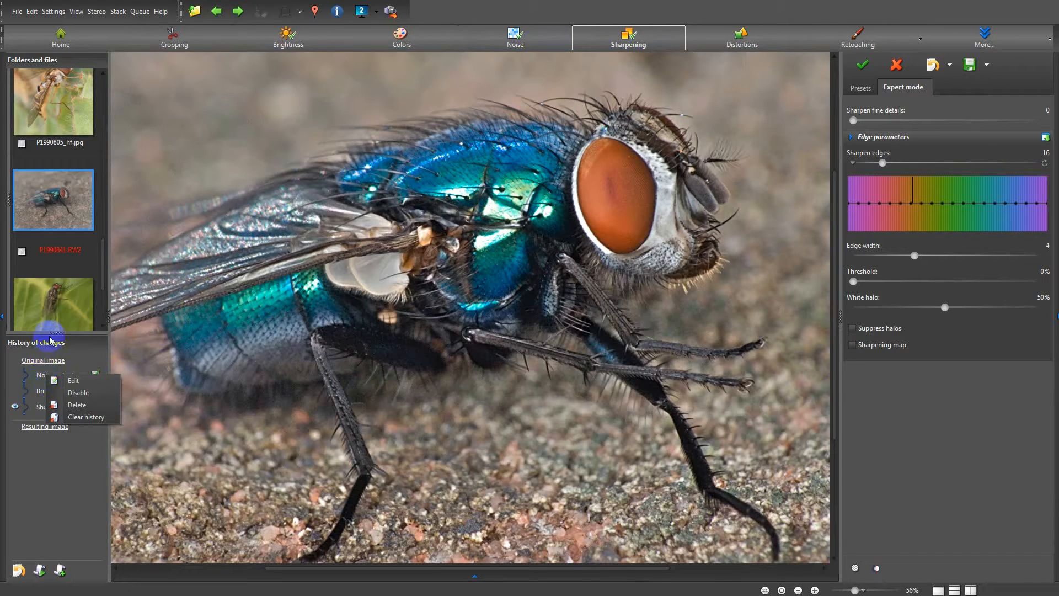
pyautogui.rightClick(88, 469)
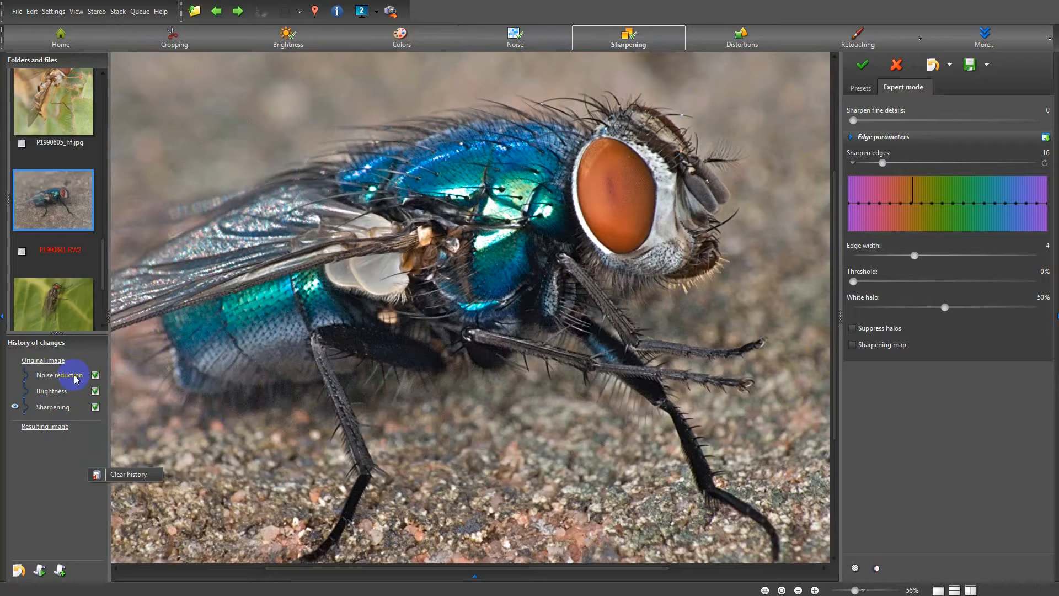
pyautogui.rightClick(76, 378)
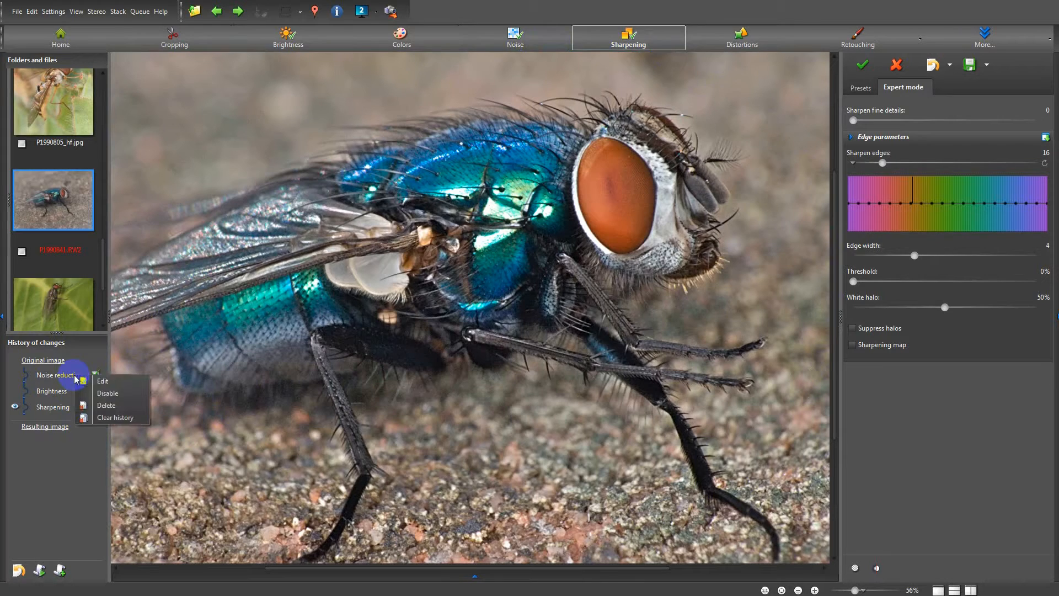
pyautogui.click(106, 406)
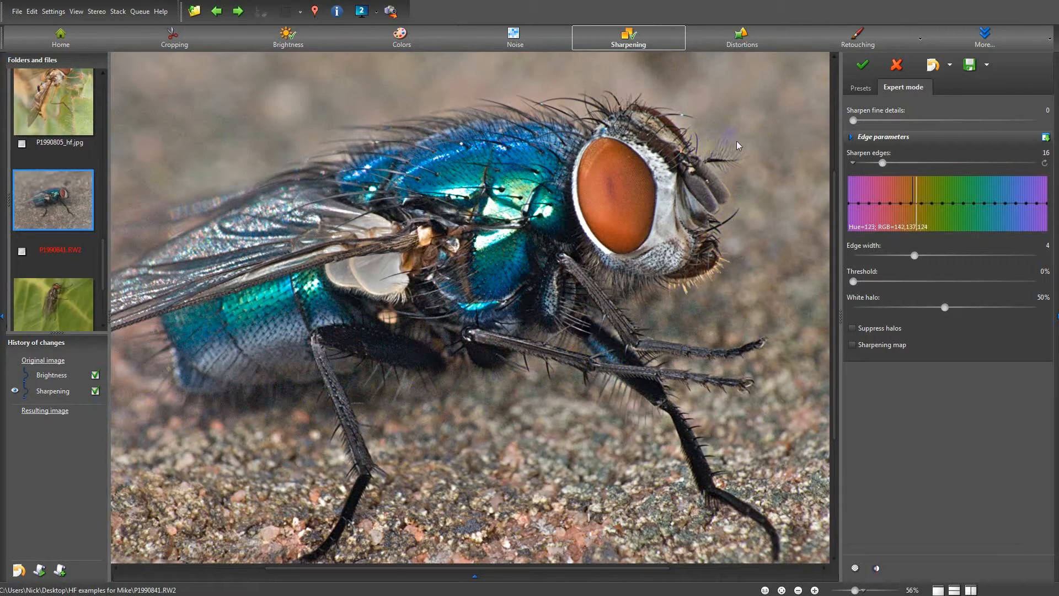
# Step: Add a new noise reduction filter after the sharpening, keeping its default settings
pyautogui.click(520, 43)
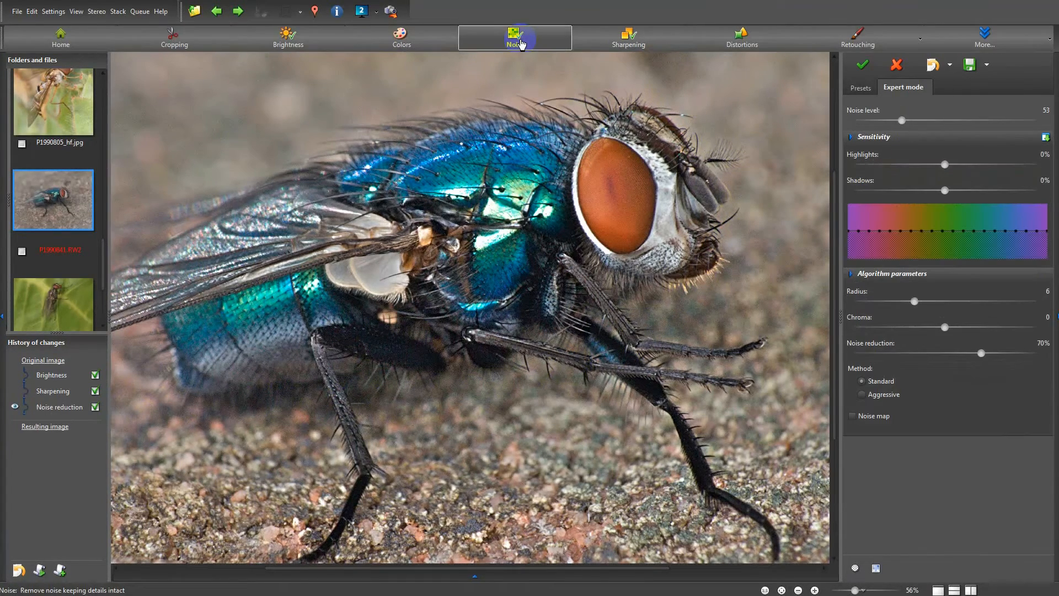
pyautogui.click(935, 329)
pyautogui.click(981, 353)
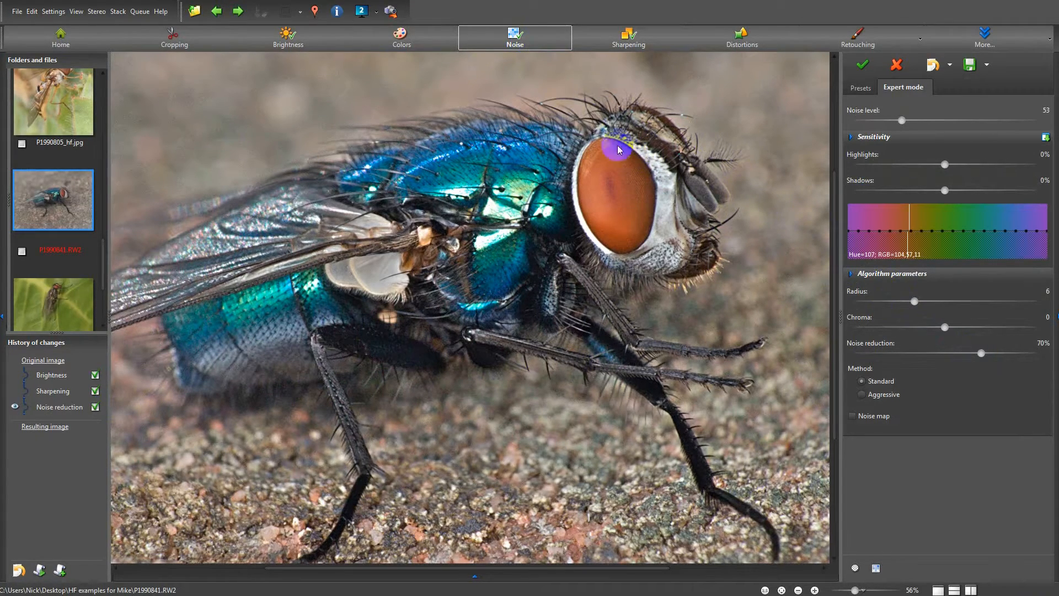
pyautogui.click(409, 44)
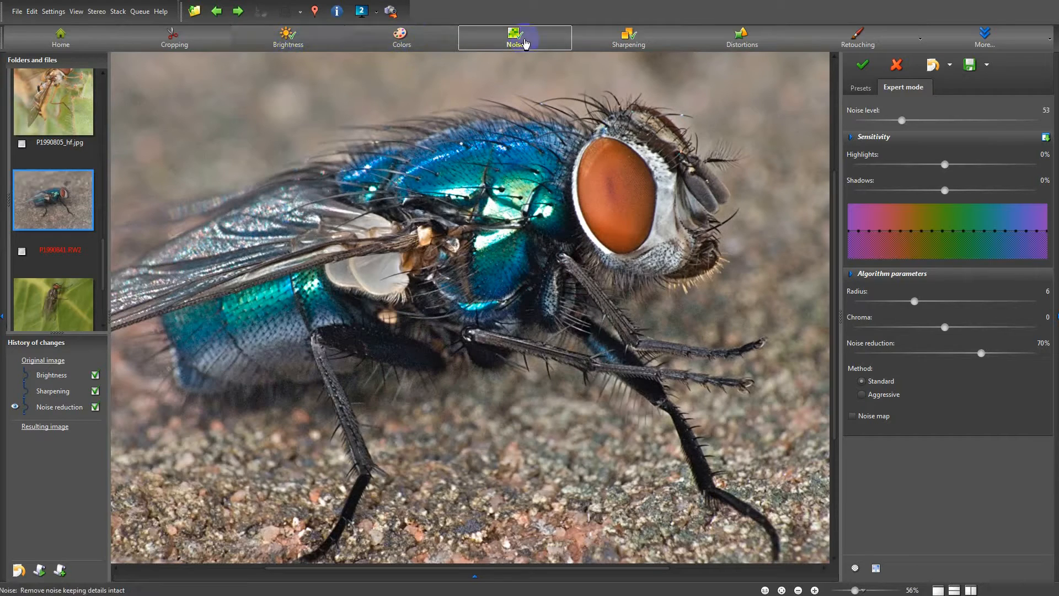
# Step: Edit the existing sharpening filter and set Sharpen edges to 21
pyautogui.click(632, 45)
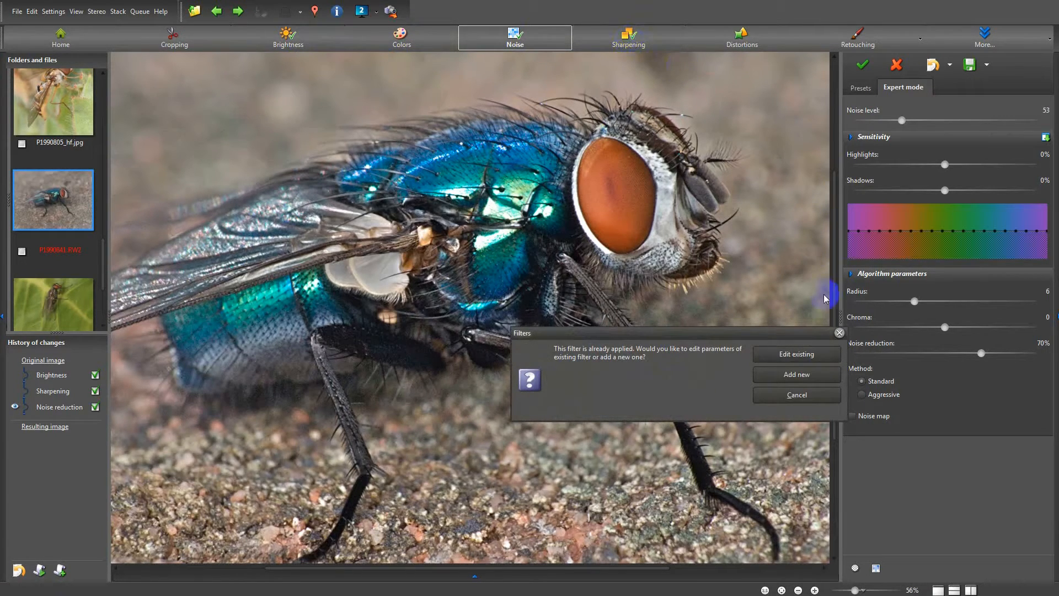
pyautogui.click(806, 359)
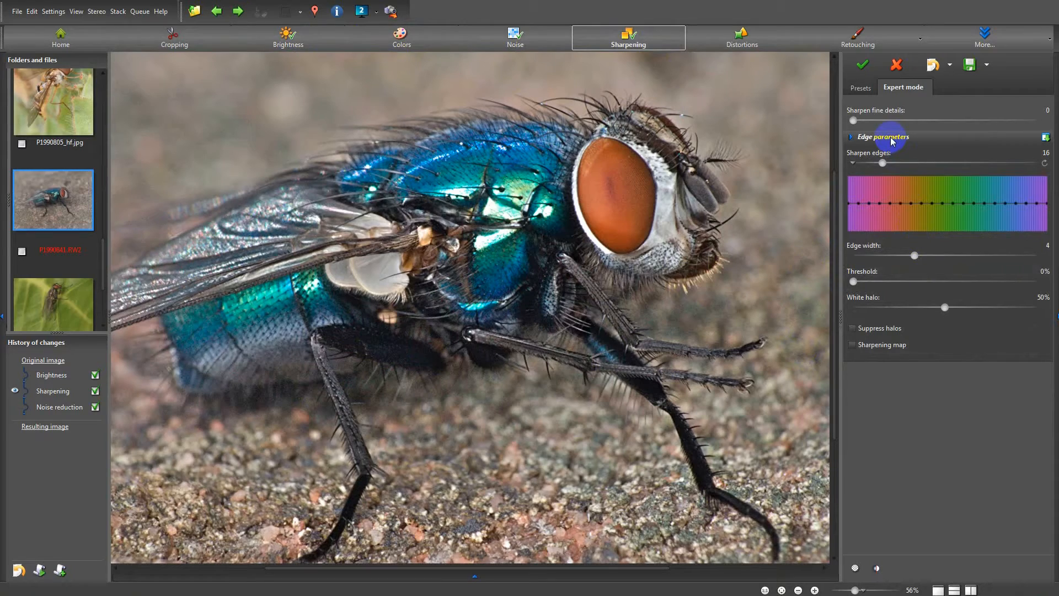
pyautogui.click(895, 164)
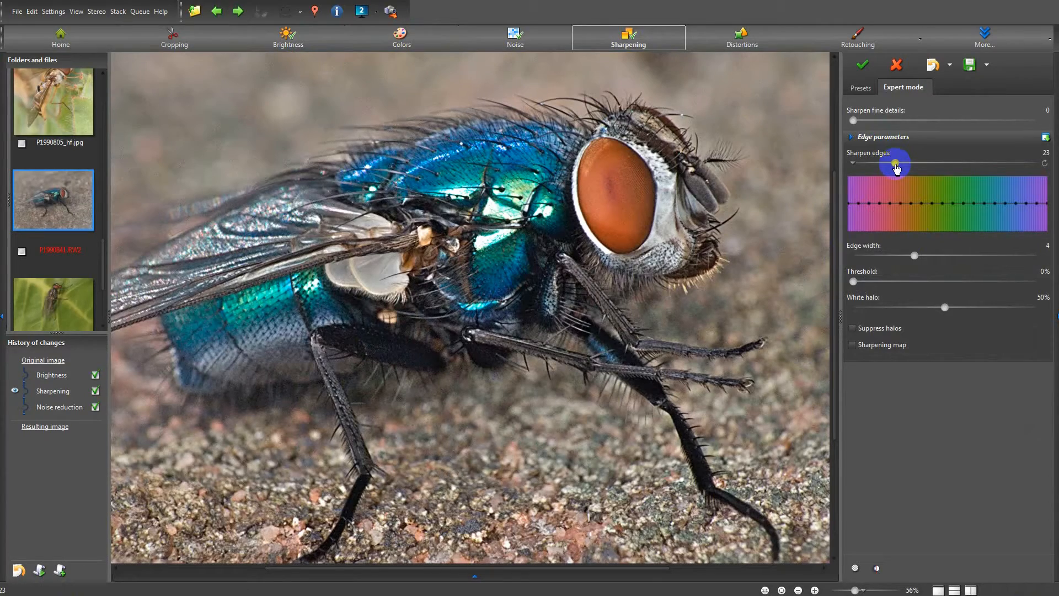
pyautogui.moveTo(896, 165); pyautogui.dragTo(893, 165)
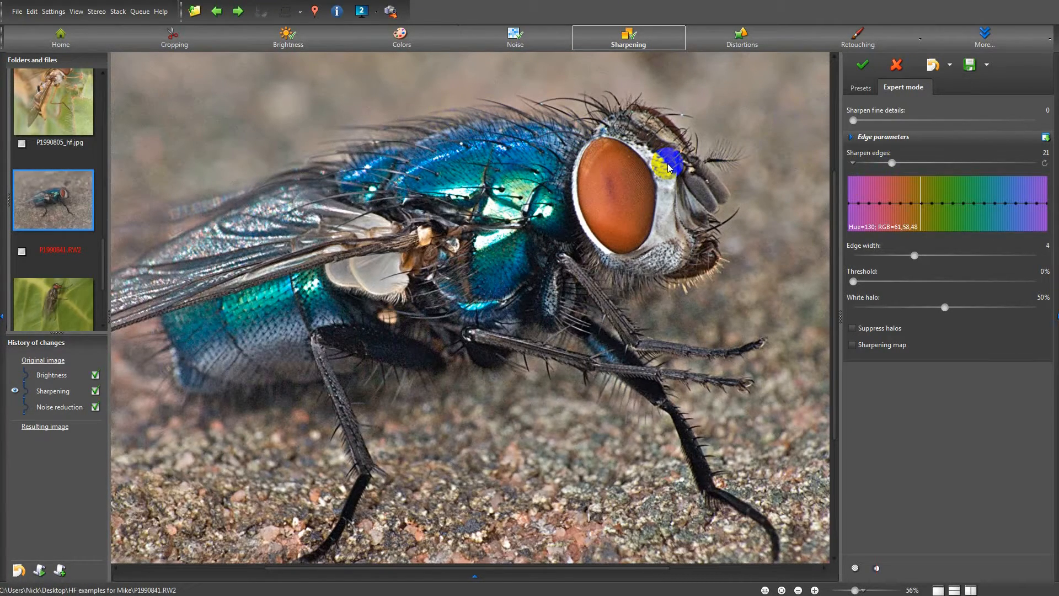
pyautogui.click(848, 591)
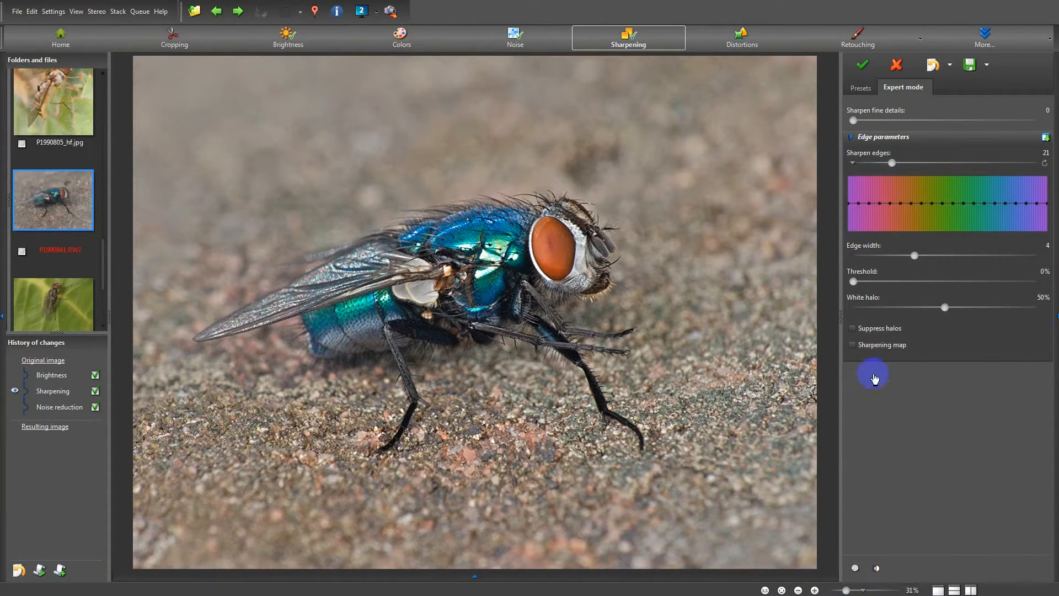
# Step: Save the blue-green fly photo as the JPEG file P1990841_hf with quality 11 (92%)
pyautogui.click(18, 11)
pyautogui.moveTo(31, 11)
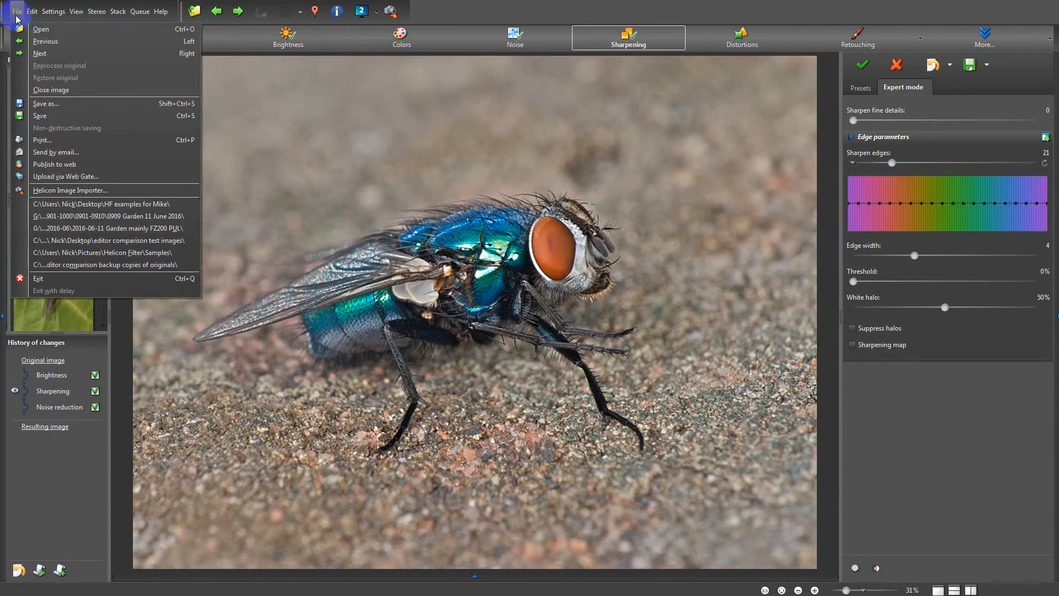
pyautogui.click(46, 104)
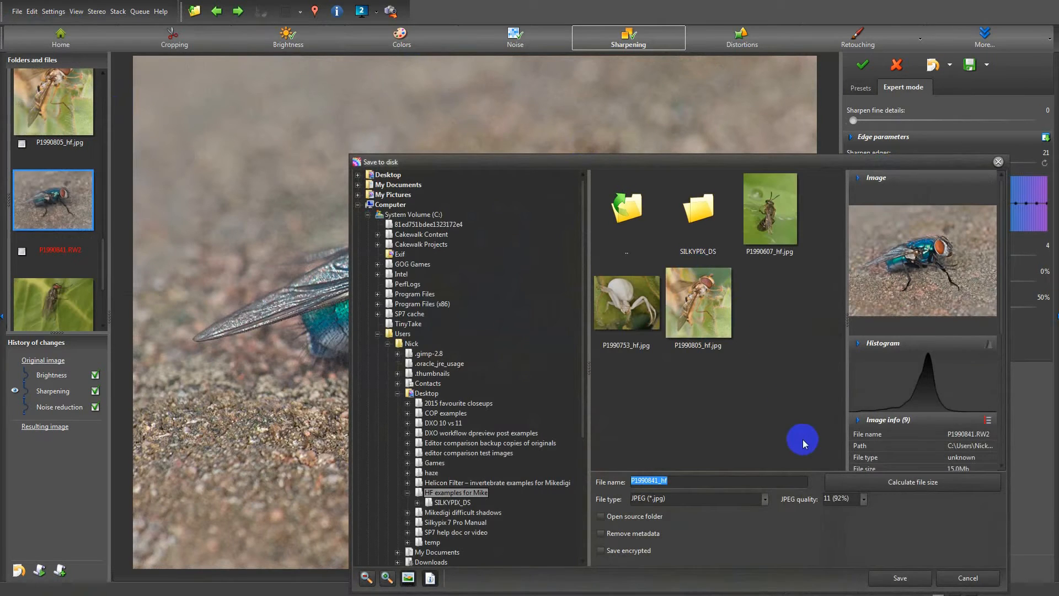
pyautogui.click(905, 578)
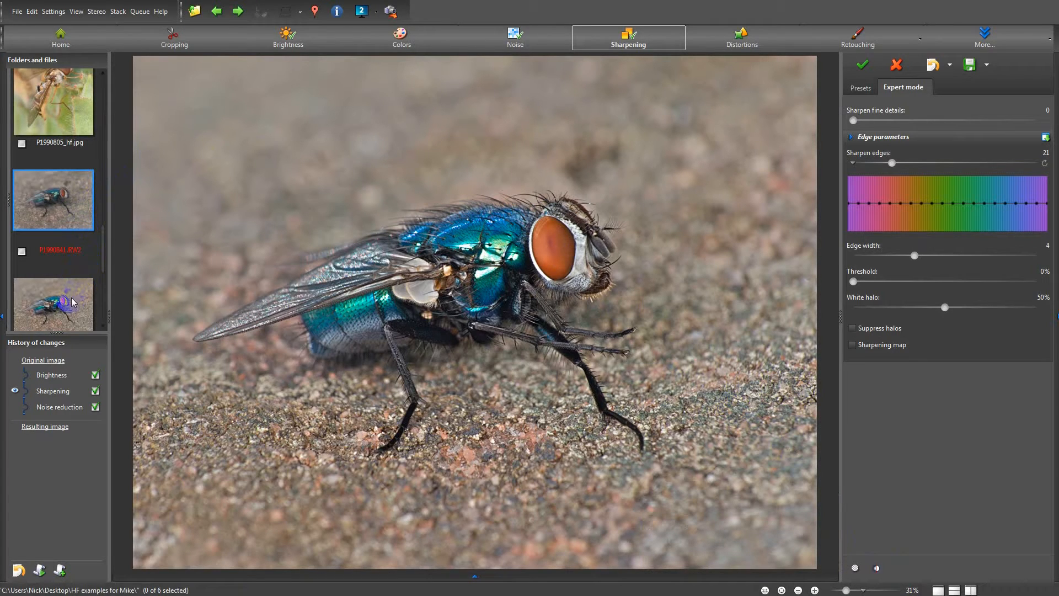
# Step: Open the fly-on-leaf photo P1990971.RW2 and crop its left and bottom edges to a 3621 x 2272 px area
pyautogui.scroll(-1, 78, 282)
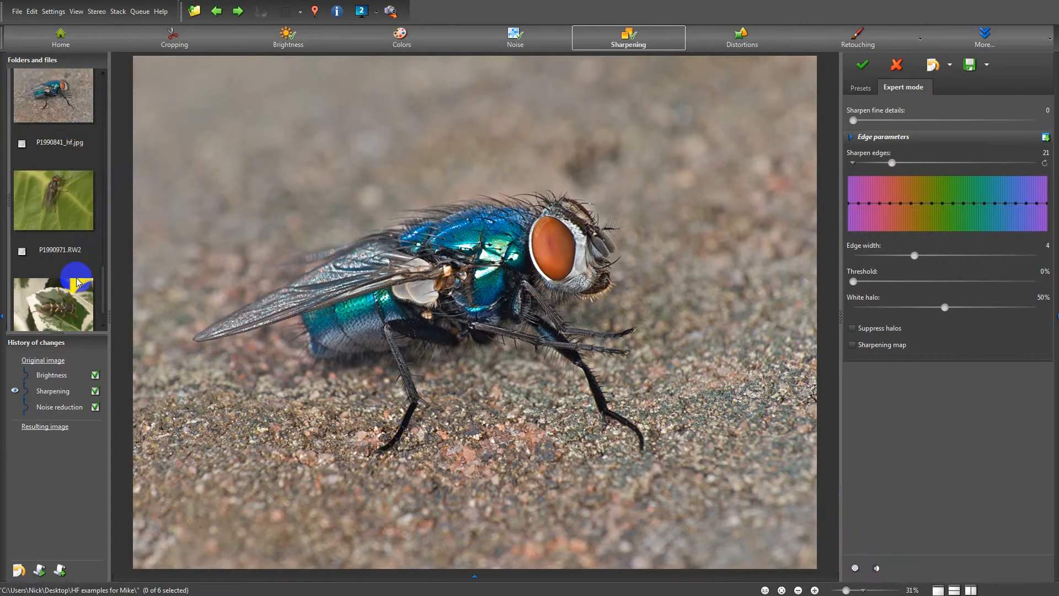
pyautogui.click(65, 212)
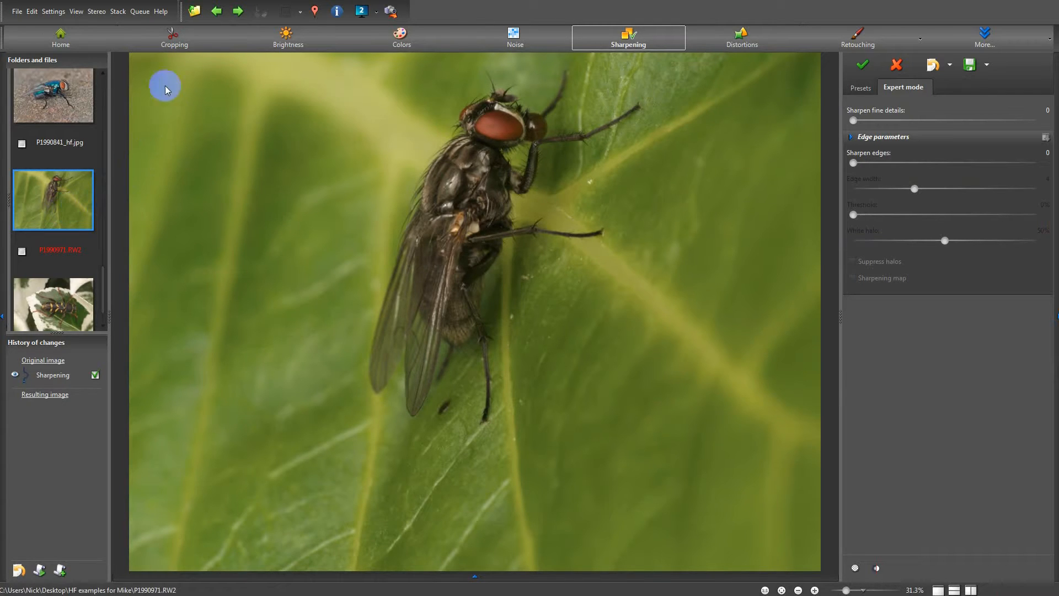
pyautogui.click(179, 43)
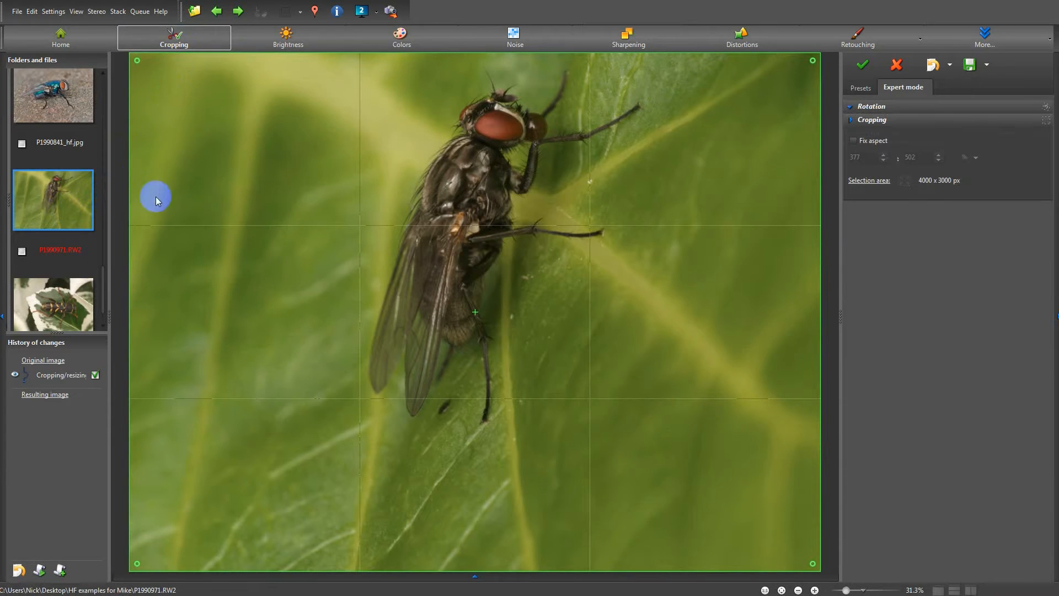
pyautogui.moveTo(128, 281); pyautogui.dragTo(208, 279)
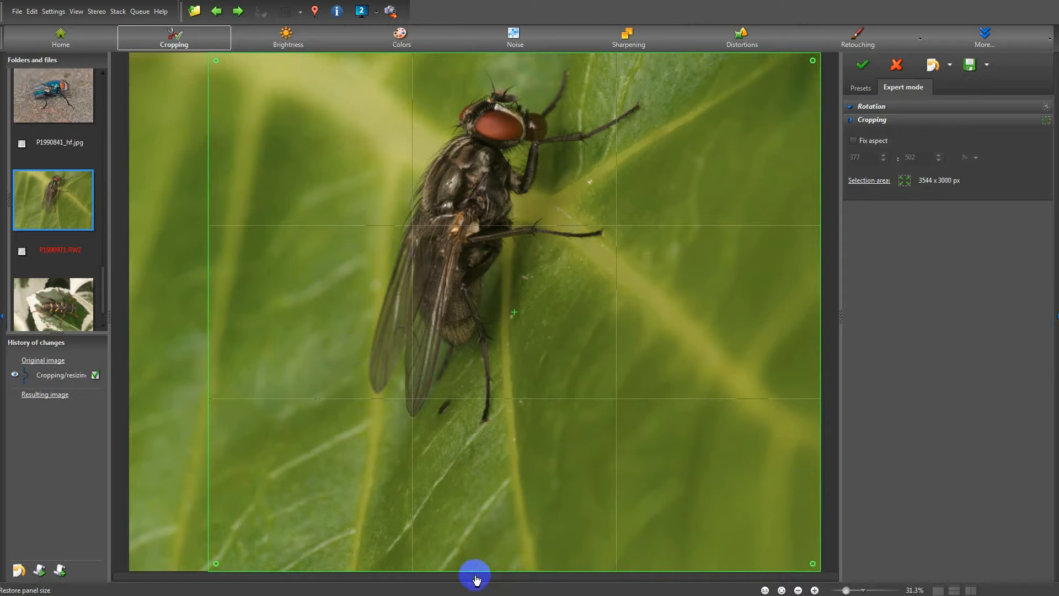
pyautogui.moveTo(480, 572); pyautogui.dragTo(494, 444)
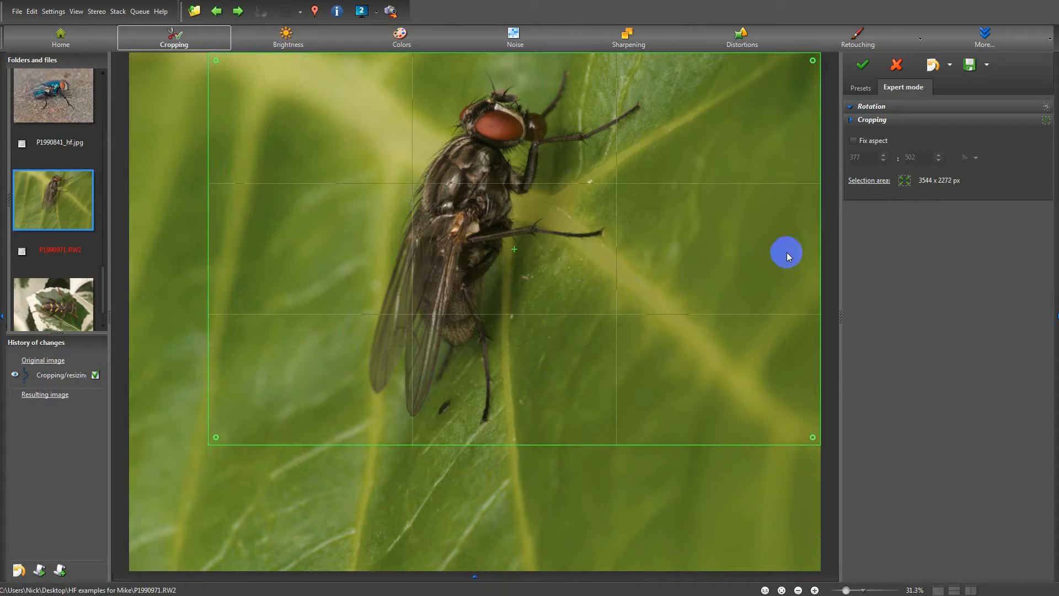
pyautogui.moveTo(210, 257); pyautogui.dragTo(193, 262)
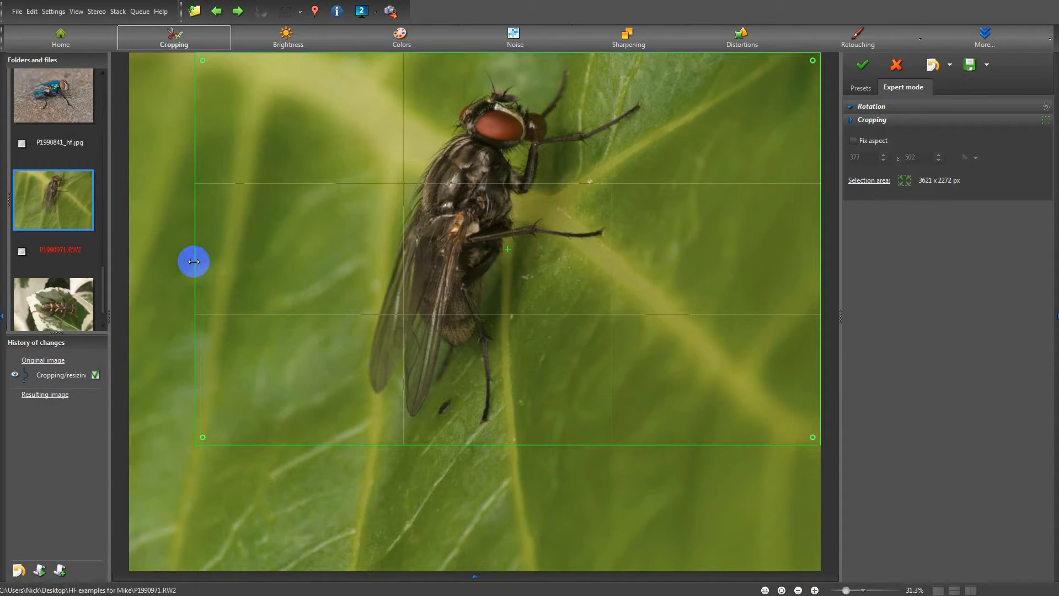
pyautogui.click(864, 67)
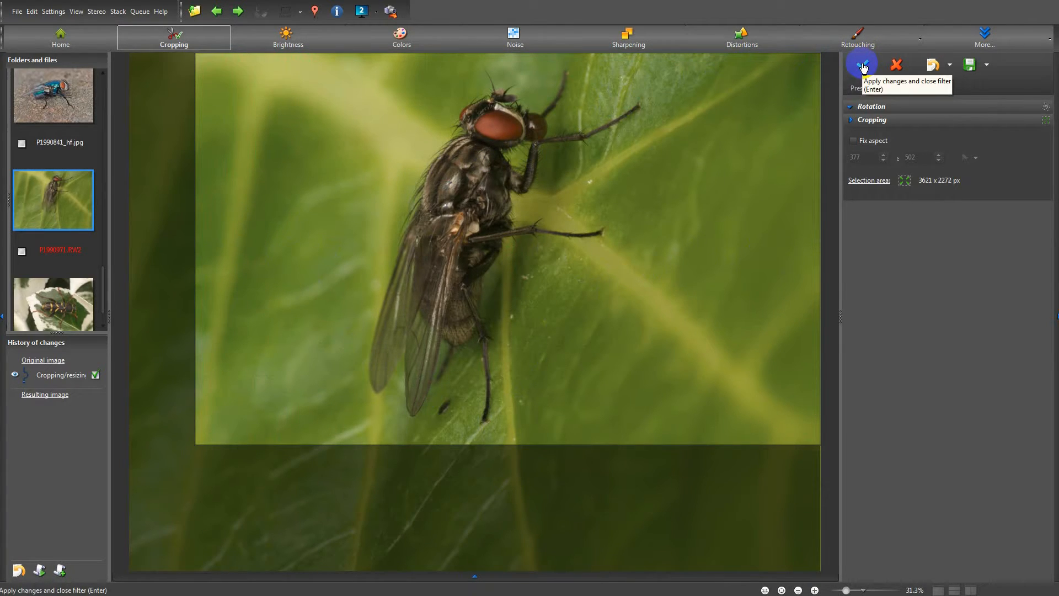
pyautogui.click(864, 66)
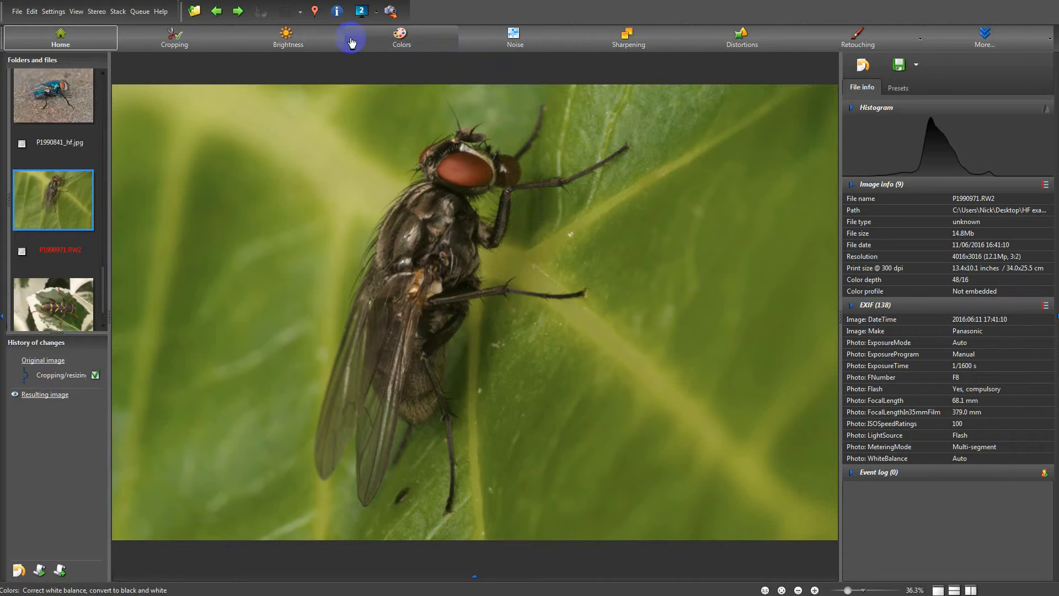
# Step: Add a brightness adjustment to the fly-on-leaf photo with Brightness +10, Highlights +28 and Shadows +1
pyautogui.click(301, 42)
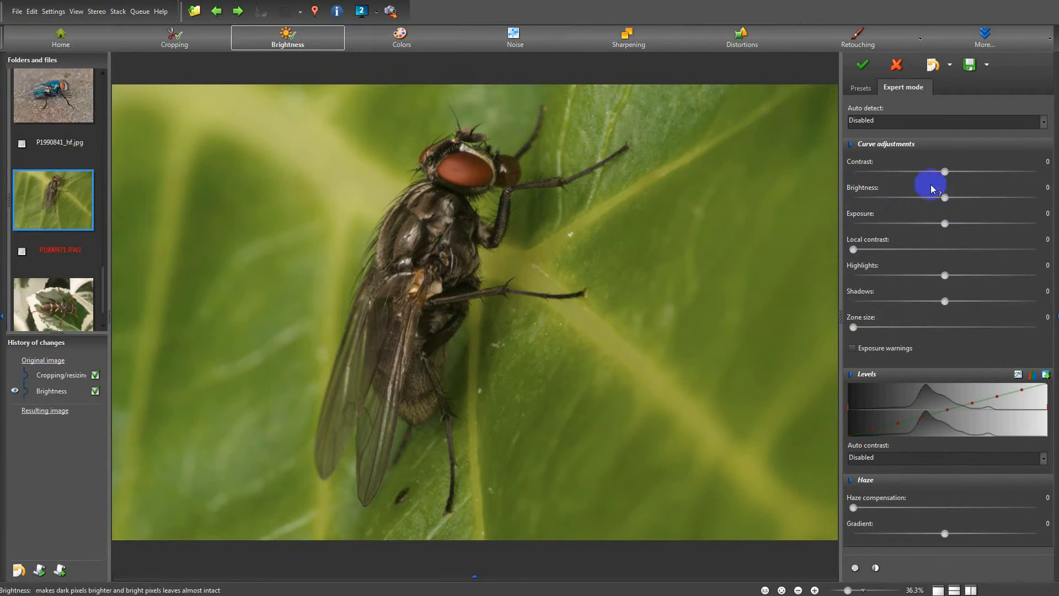
pyautogui.moveTo(945, 196); pyautogui.dragTo(962, 202)
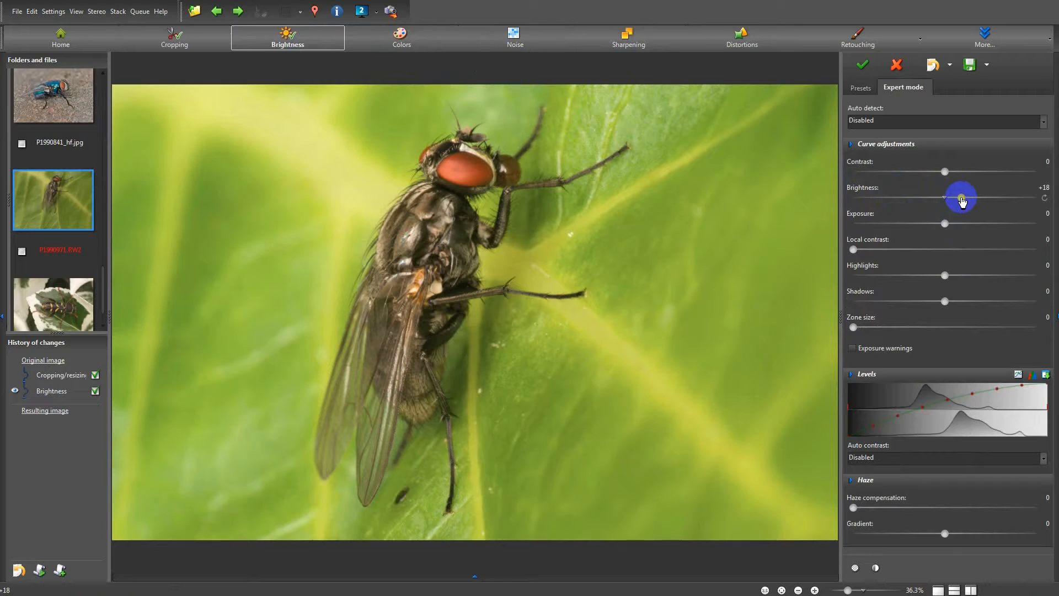
pyautogui.moveTo(946, 306)
pyautogui.mouseDown()
pyautogui.moveTo(966, 299)
pyautogui.moveTo(947, 304)
pyautogui.mouseUp()
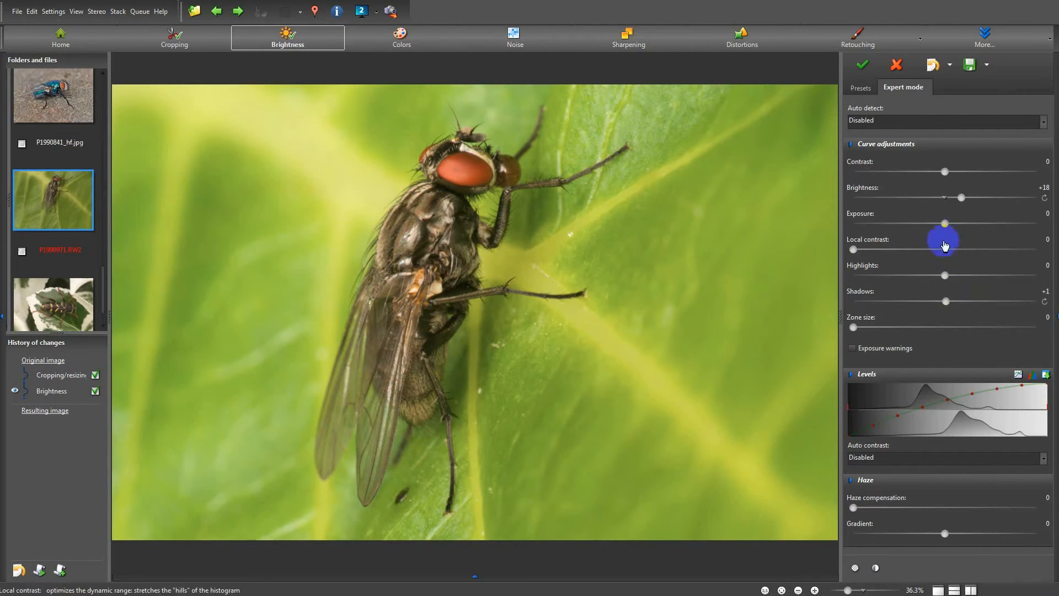
pyautogui.moveTo(944, 278)
pyautogui.mouseDown()
pyautogui.moveTo(930, 278)
pyautogui.moveTo(948, 281)
pyautogui.mouseUp()
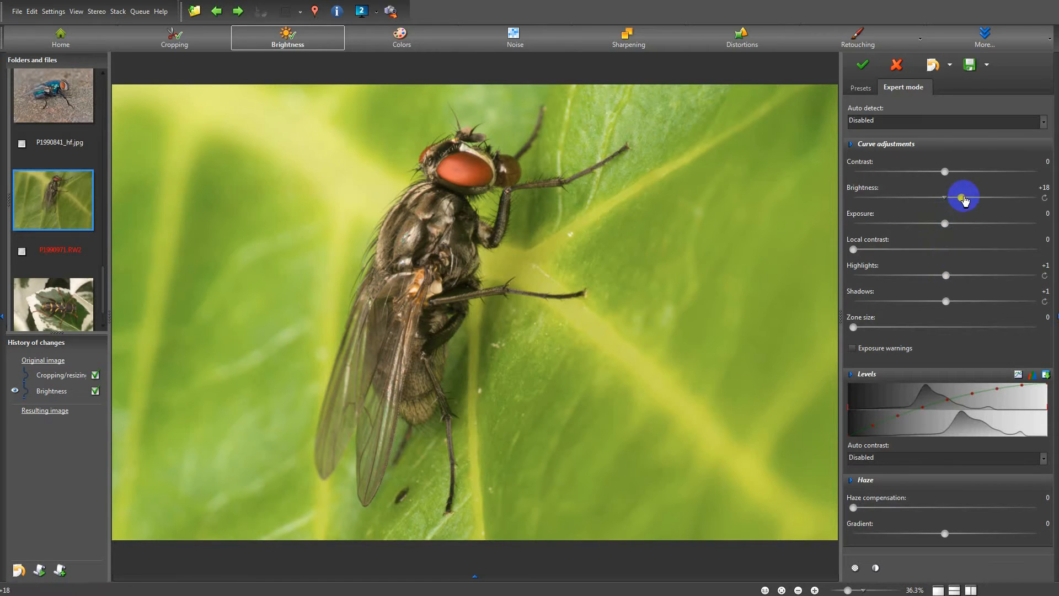
pyautogui.moveTo(964, 197); pyautogui.dragTo(955, 205)
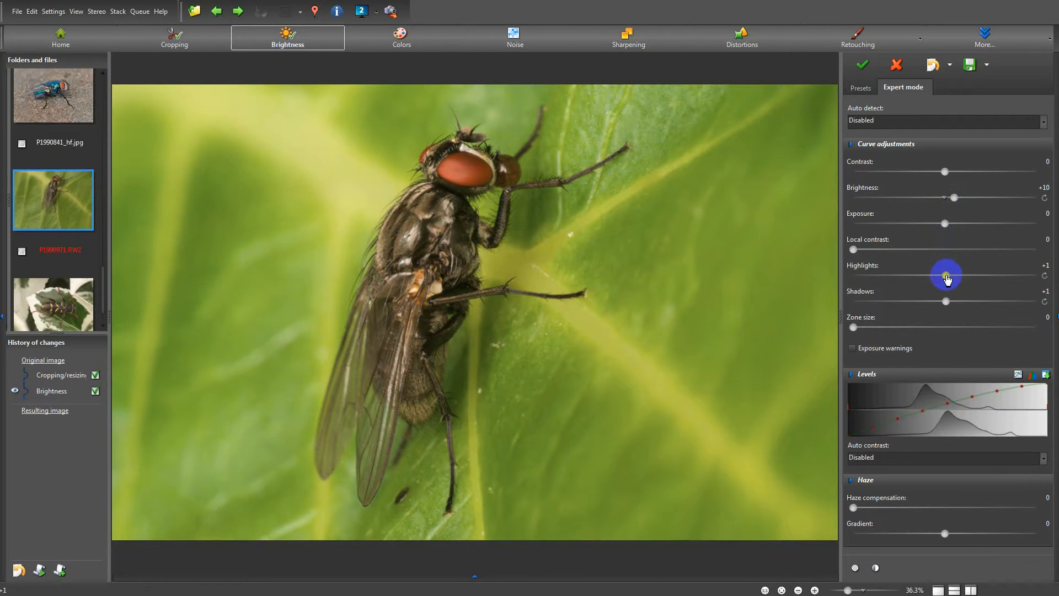
pyautogui.moveTo(946, 276); pyautogui.dragTo(968, 279)
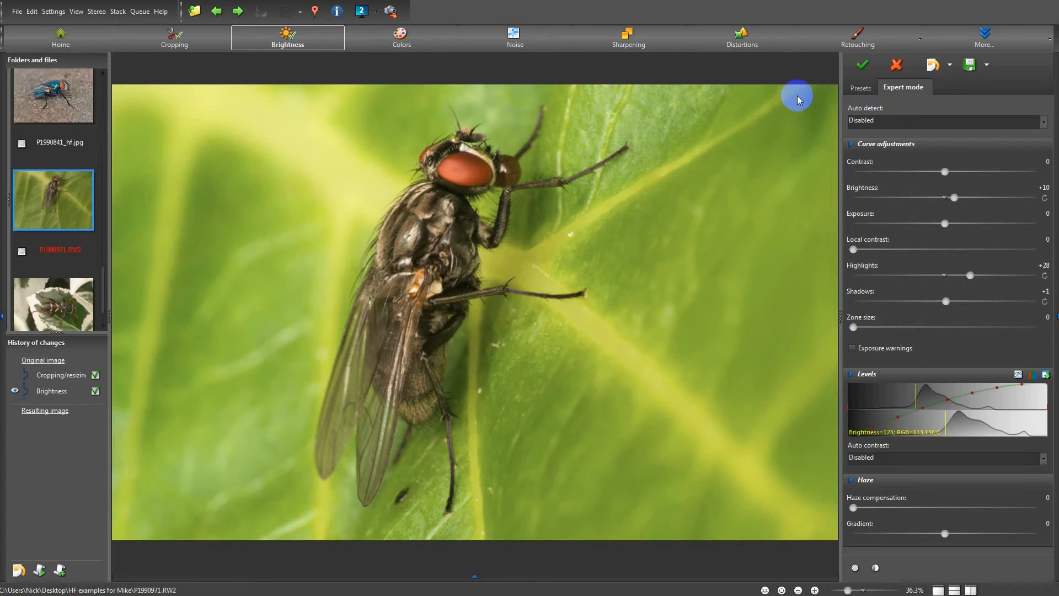
# Step: Add a sharpening filter to the fly-on-leaf photo and set Sharpen edges to 13
pyautogui.click(624, 40)
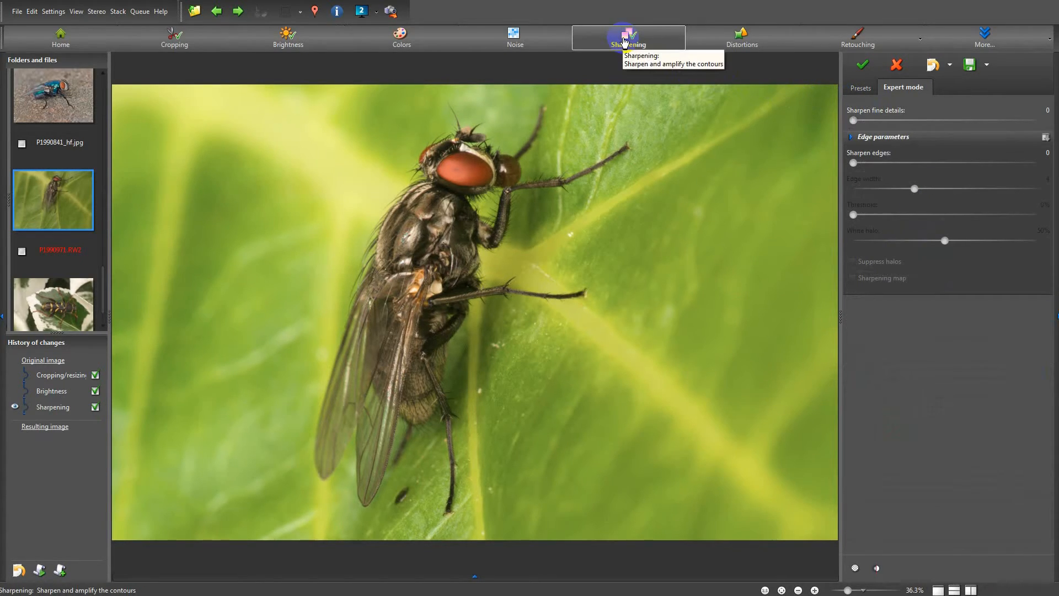
pyautogui.moveTo(849, 591); pyautogui.dragTo(855, 591)
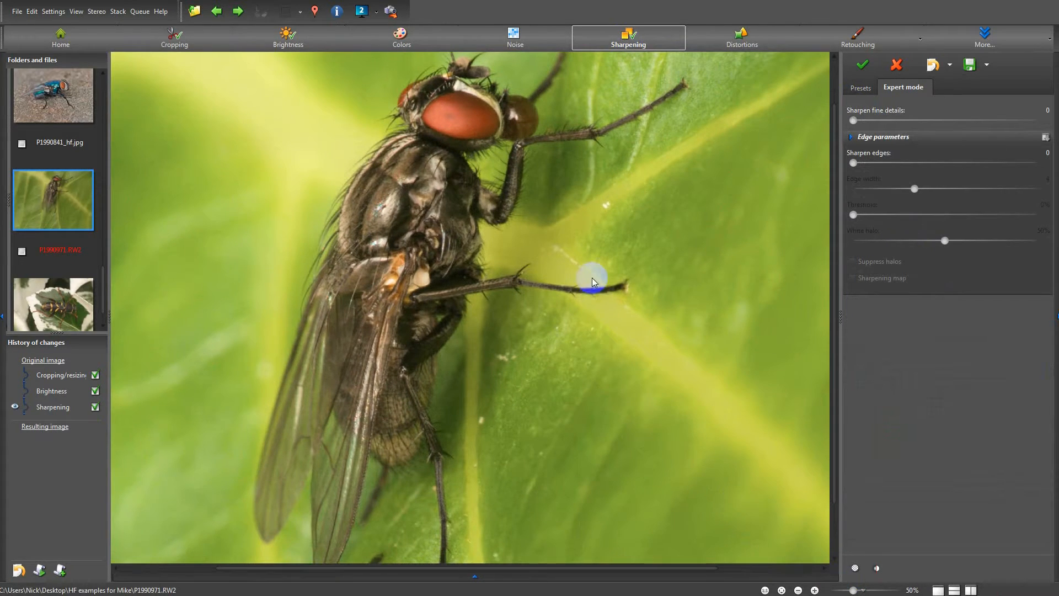
pyautogui.moveTo(592, 281); pyautogui.dragTo(620, 333)
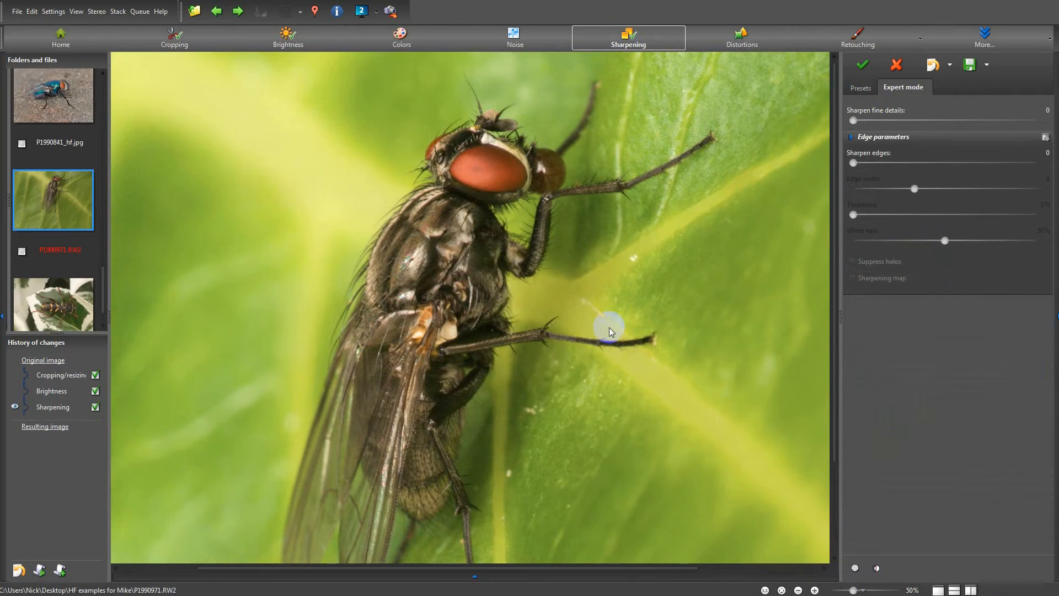
pyautogui.click(885, 163)
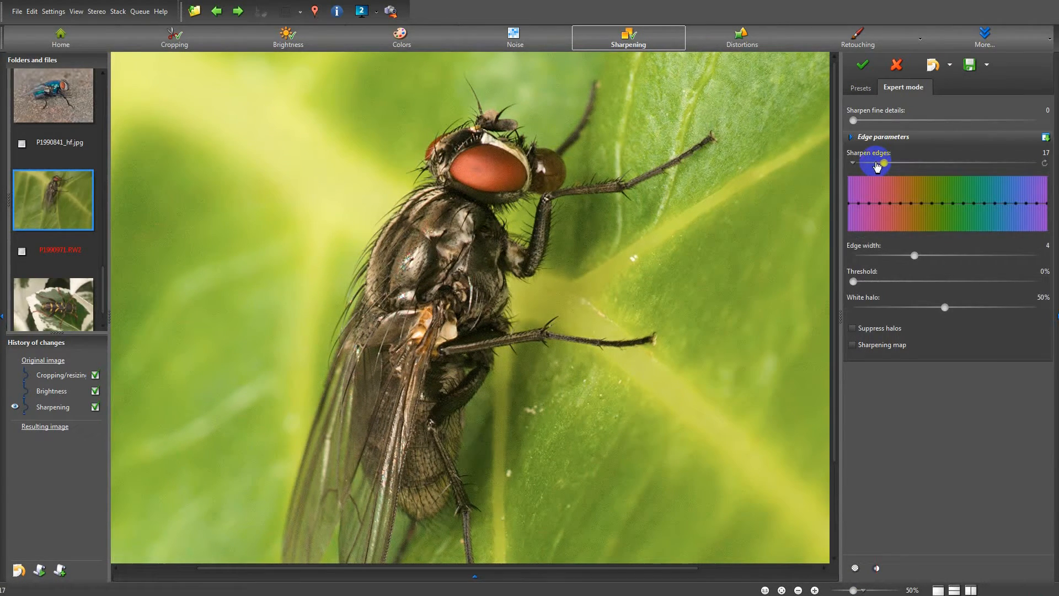
pyautogui.click(877, 164)
# Step: Save the developed fly-on-leaf photo as a separate JPEG file, P1990971_hf.jpg
pyautogui.click(846, 591)
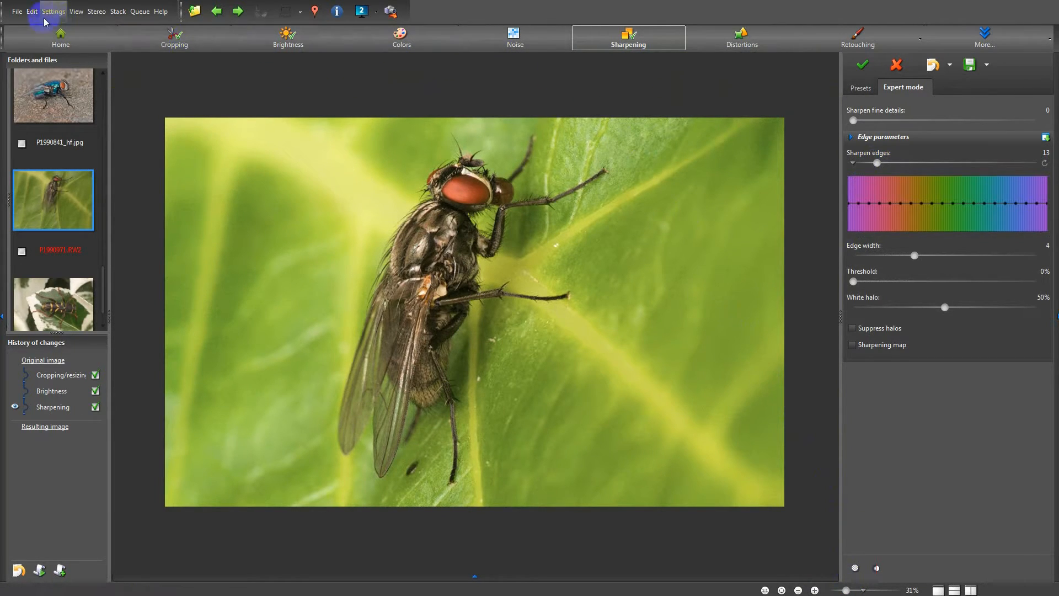
pyautogui.click(13, 13)
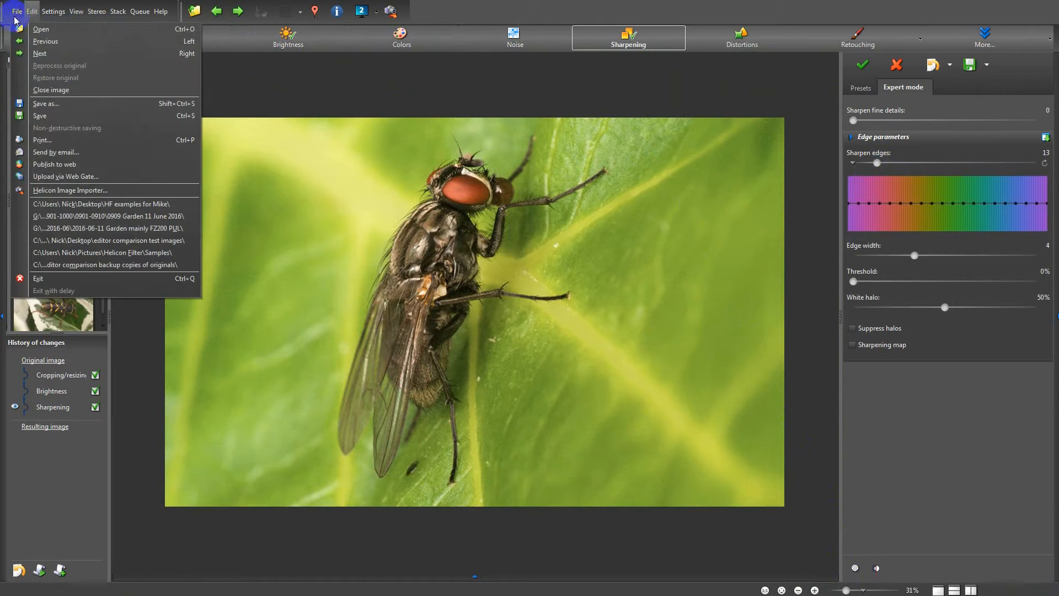
pyautogui.click(44, 104)
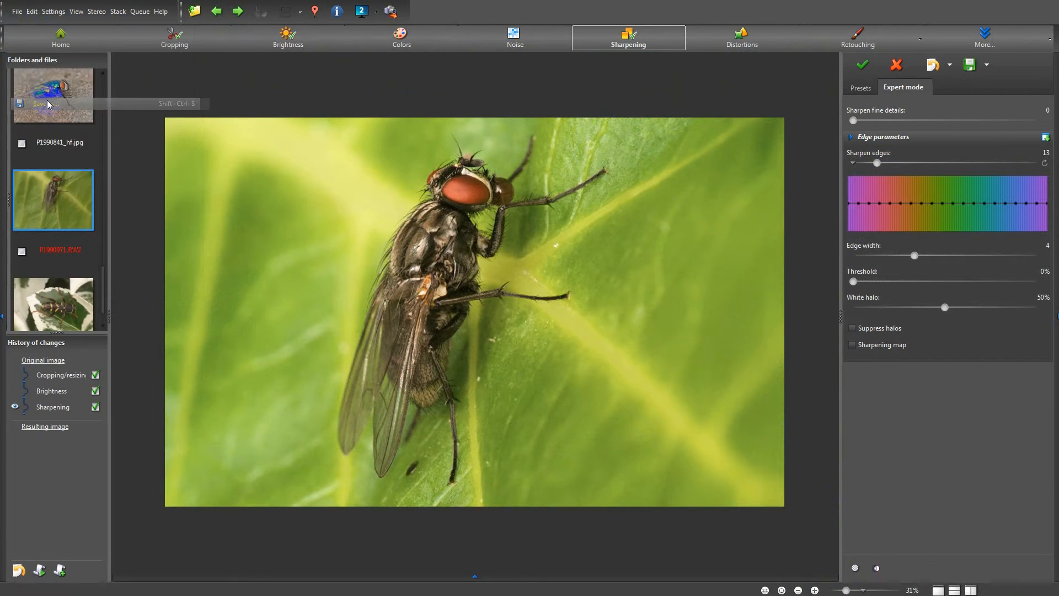
pyautogui.click(897, 581)
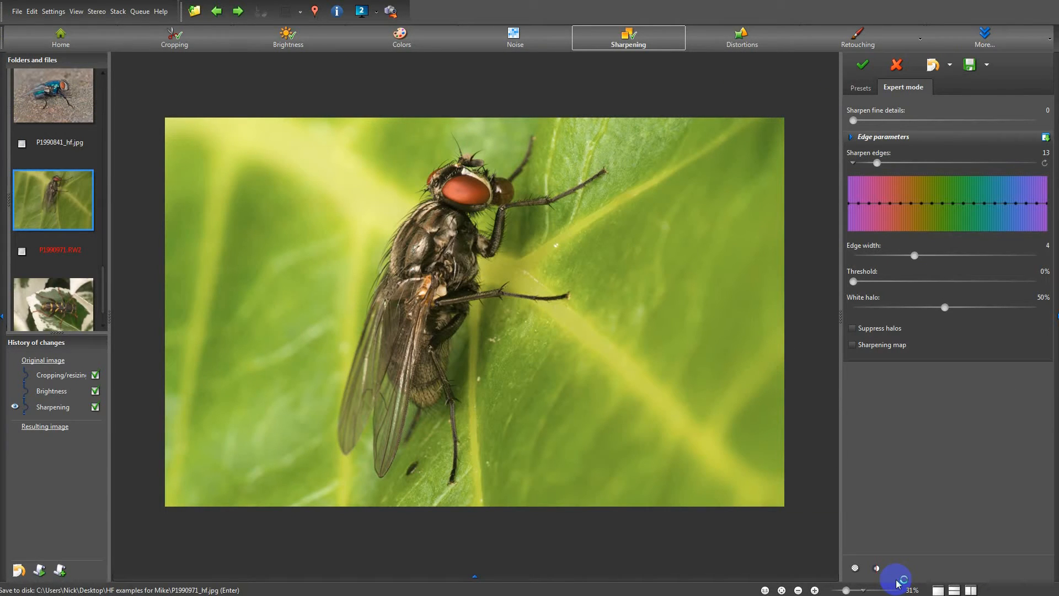
# Step: Open the beetle photo P2000039.RW2 and frame a crop of about 3138 x 2285 px around the beetle
pyautogui.moveTo(105, 282); pyautogui.dragTo(105, 308)
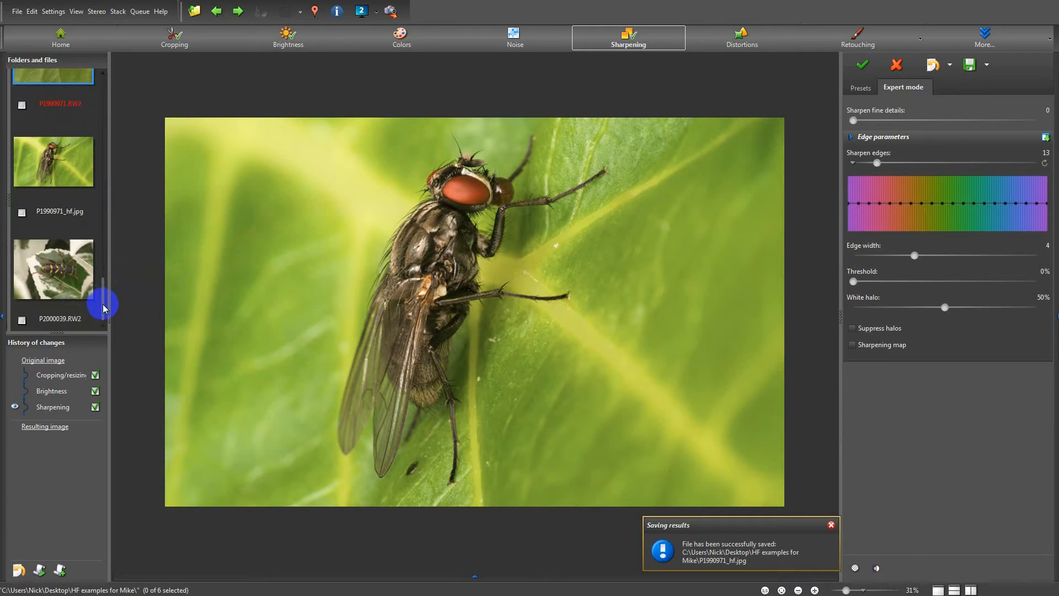
pyautogui.click(69, 272)
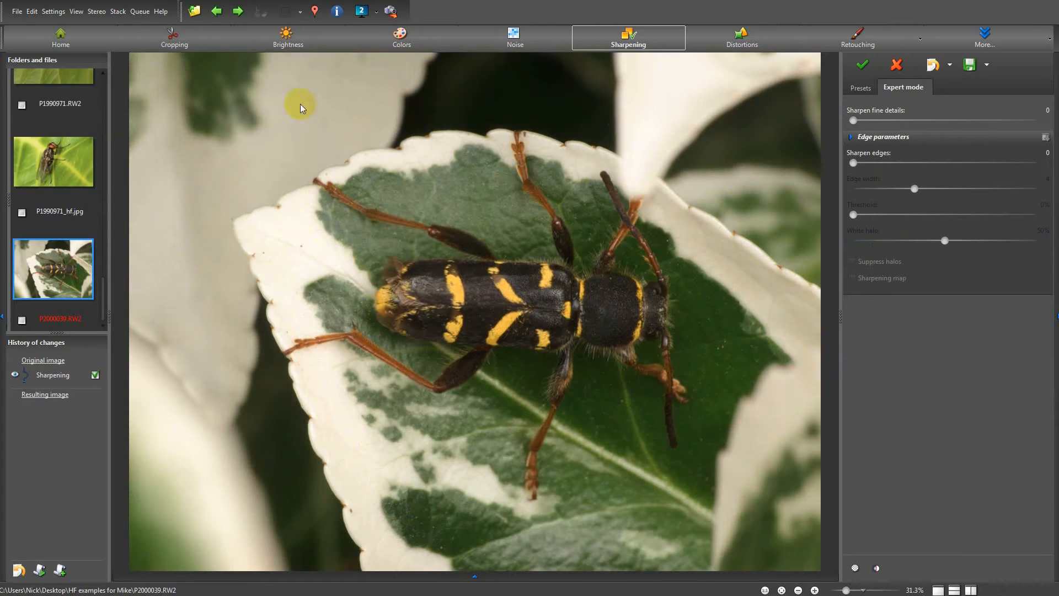
pyautogui.click(184, 42)
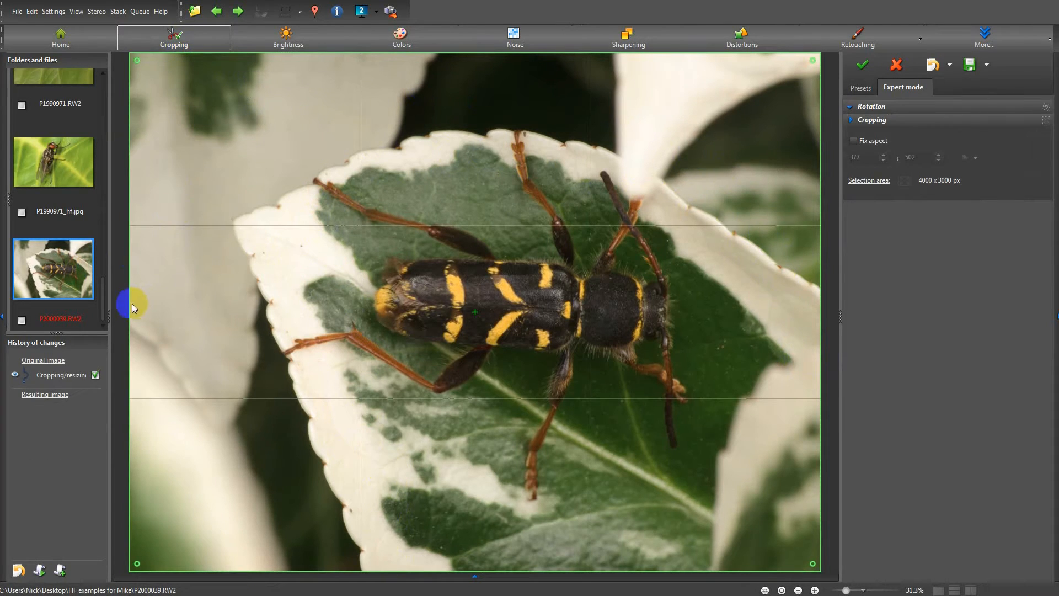
pyautogui.moveTo(128, 58); pyautogui.dragTo(267, 116)
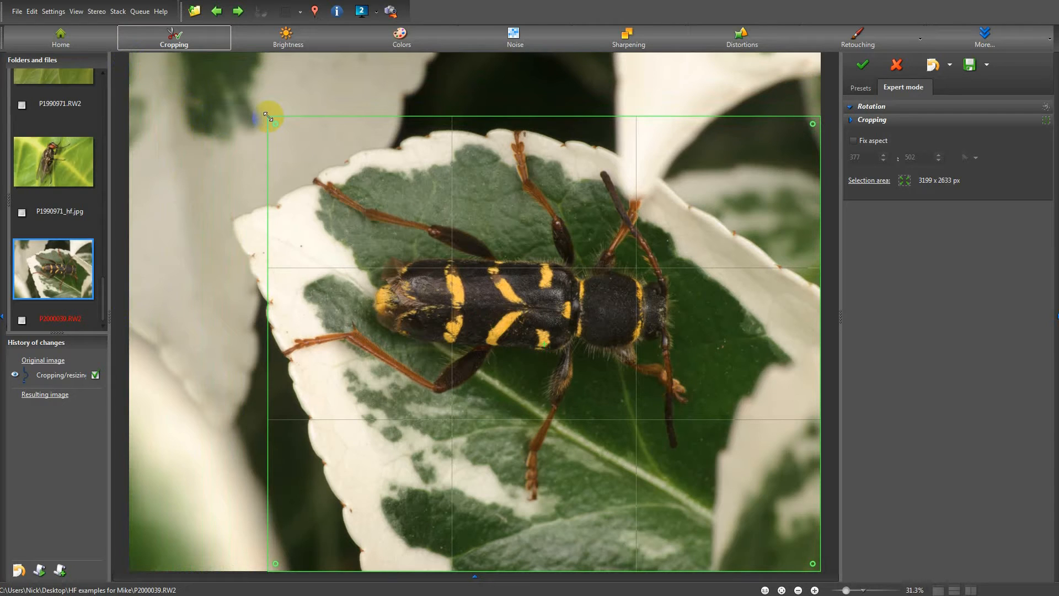
pyautogui.moveTo(821, 568); pyautogui.dragTo(810, 511)
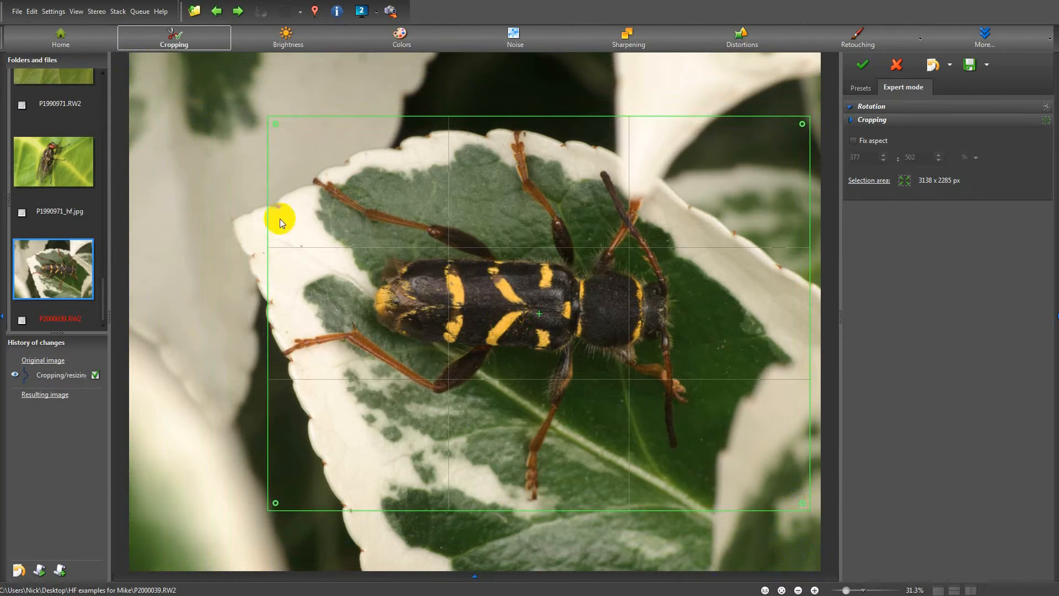
# Step: Preview the beetle crop, adjust its left edge to give a 3122 x 2285 px area, and apply it
pyautogui.click(247, 207)
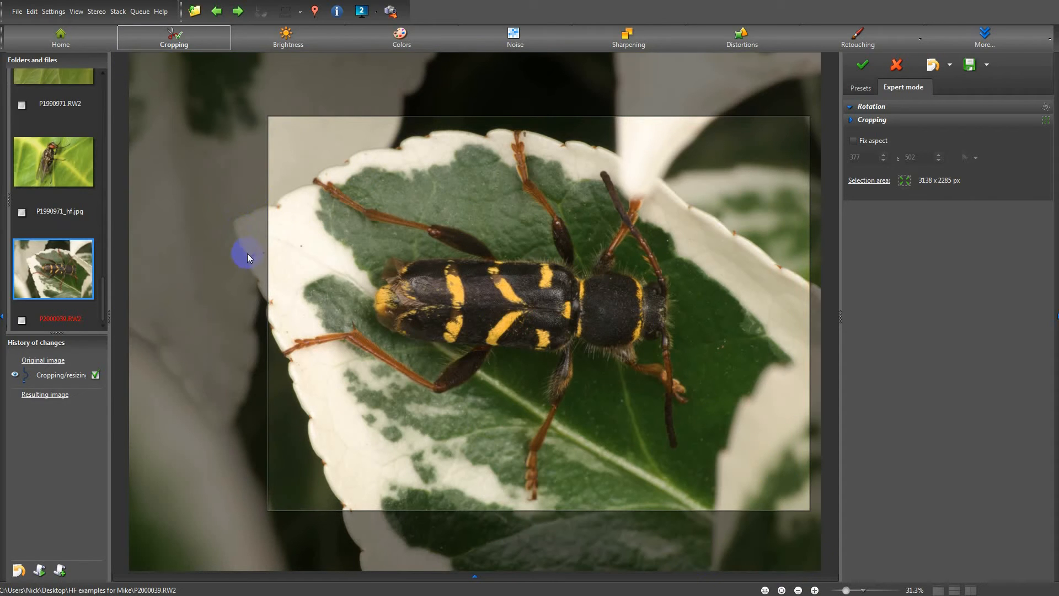
pyautogui.click(307, 272)
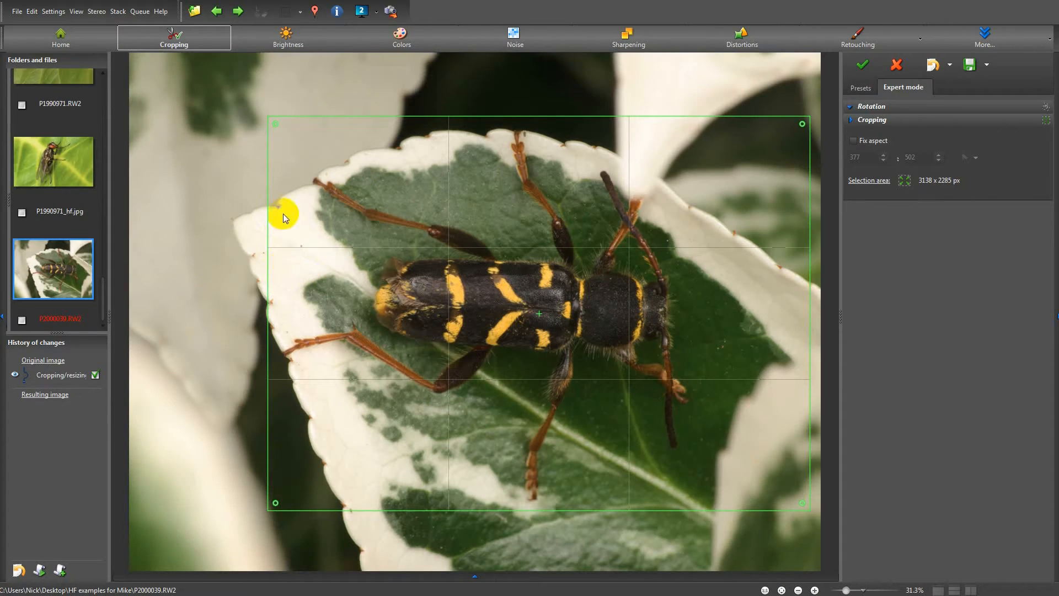
pyautogui.moveTo(289, 270)
pyautogui.mouseDown()
pyautogui.moveTo(490, 338)
pyautogui.moveTo(730, 315)
pyautogui.mouseUp()
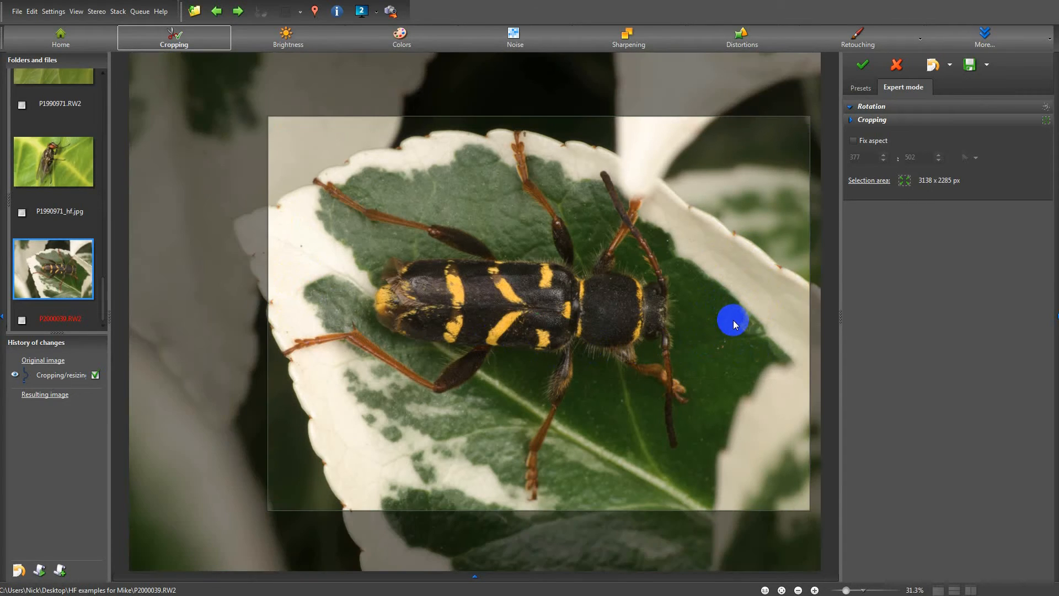
pyautogui.moveTo(268, 301); pyautogui.dragTo(218, 303)
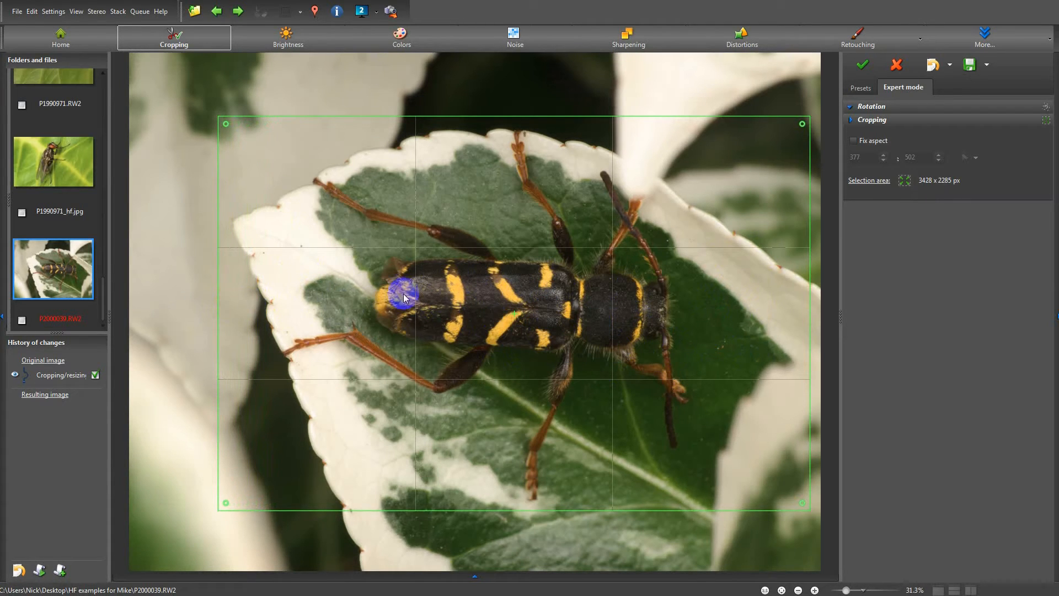
pyautogui.moveTo(218, 299); pyautogui.dragTo(271, 298)
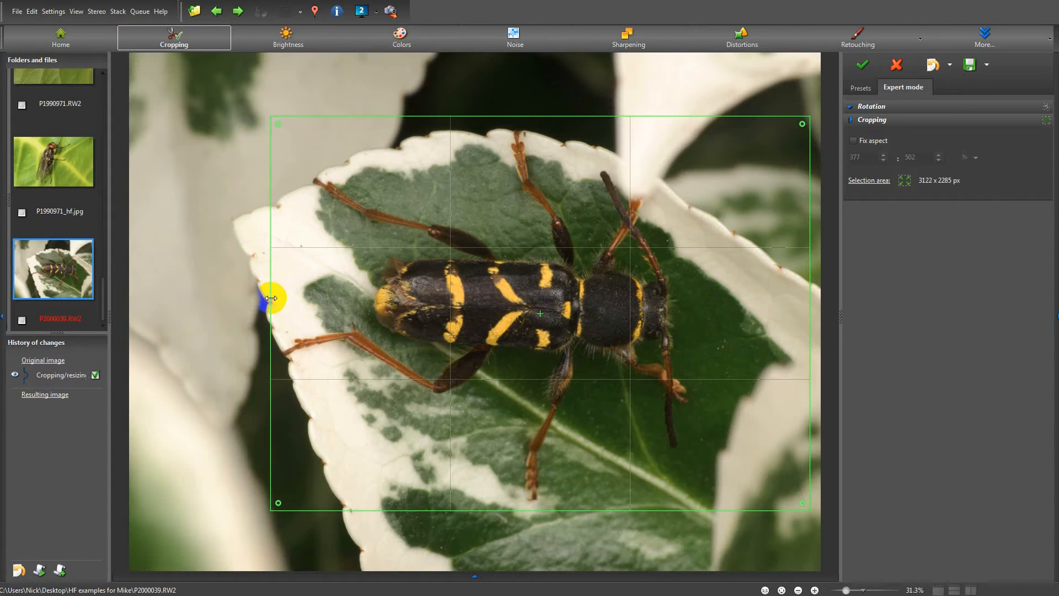
pyautogui.click(862, 67)
pyautogui.click(862, 67)
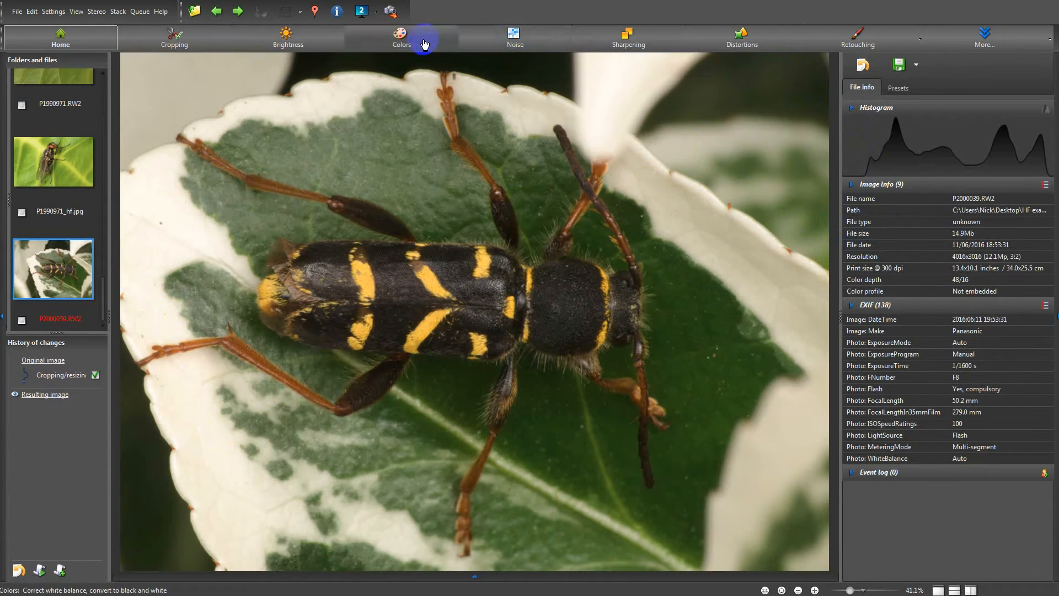
# Step: Add a brightness adjustment to the beetle photo with Highlights -71, Shadows +72 and Zone size 19
pyautogui.click(286, 40)
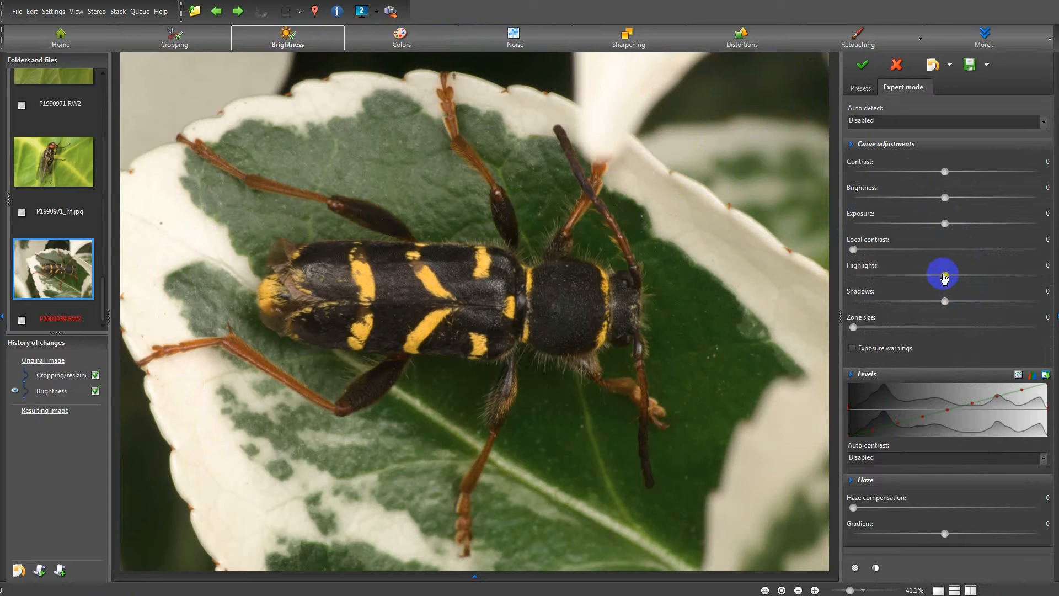
pyautogui.moveTo(946, 277); pyautogui.dragTo(880, 277)
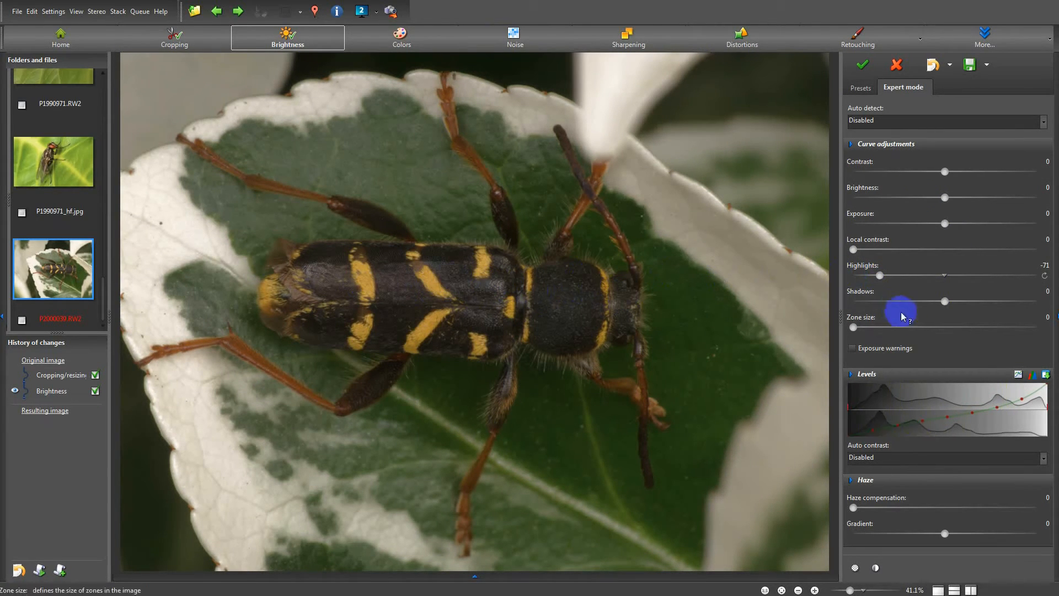
pyautogui.moveTo(944, 303); pyautogui.dragTo(1012, 303)
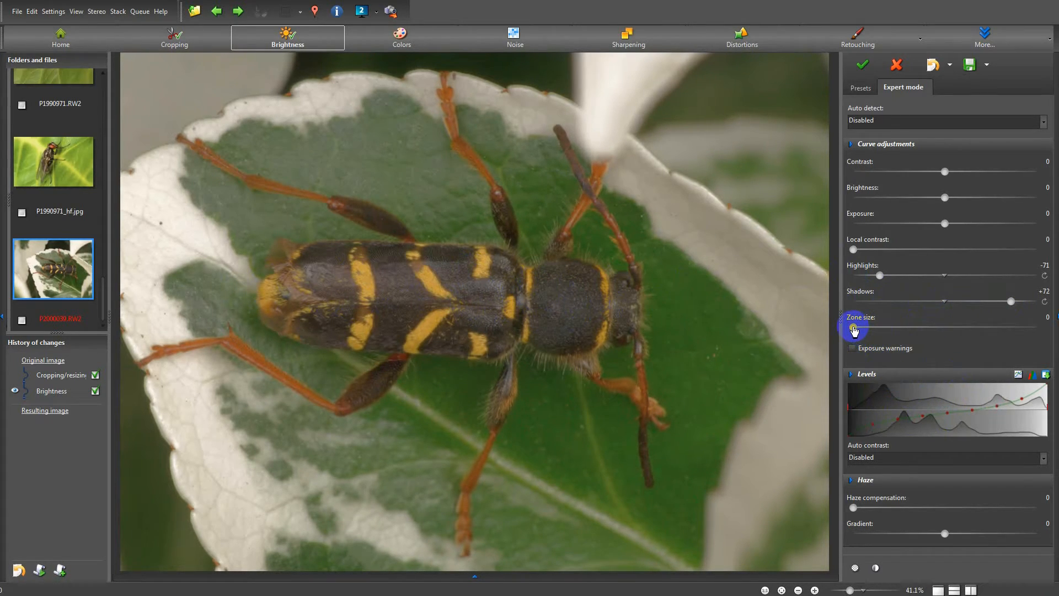
pyautogui.moveTo(855, 330); pyautogui.dragTo(885, 330)
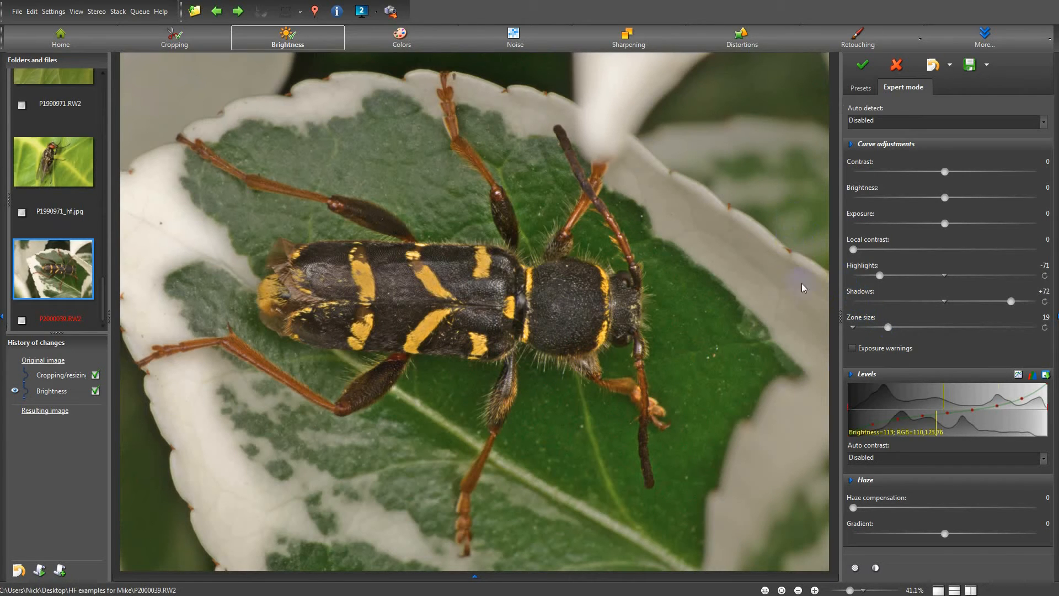
# Step: Smooth the blurred background beyond the leaf's upper-right edge with a Reduce noise retouching brush at intensity 200 and brush size 57
pyautogui.click(863, 590)
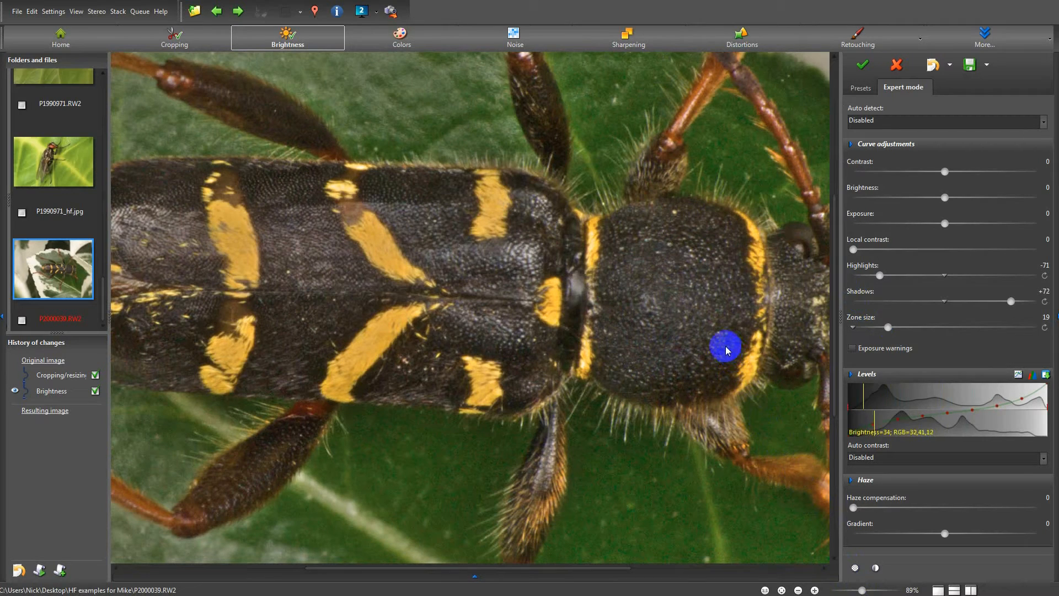
pyautogui.moveTo(728, 265); pyautogui.dragTo(637, 404)
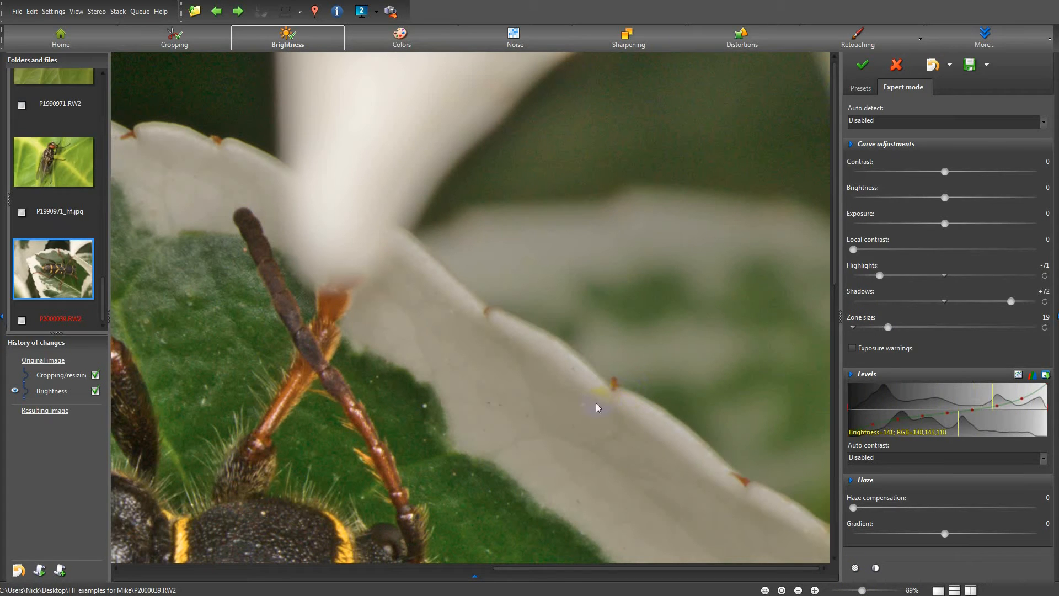
pyautogui.click(852, 590)
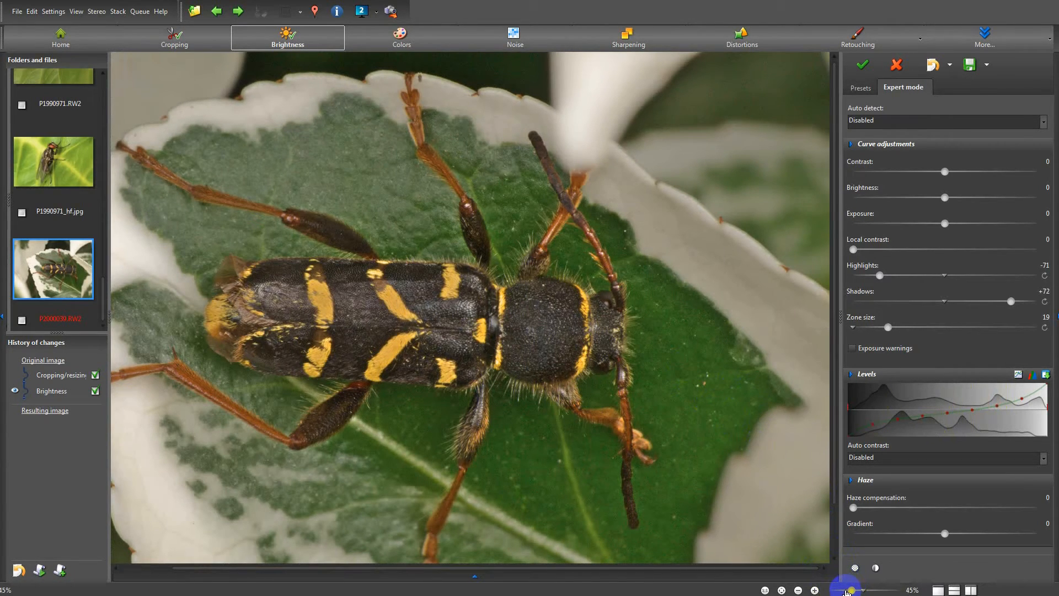
pyautogui.moveTo(848, 591); pyautogui.dragTo(846, 591)
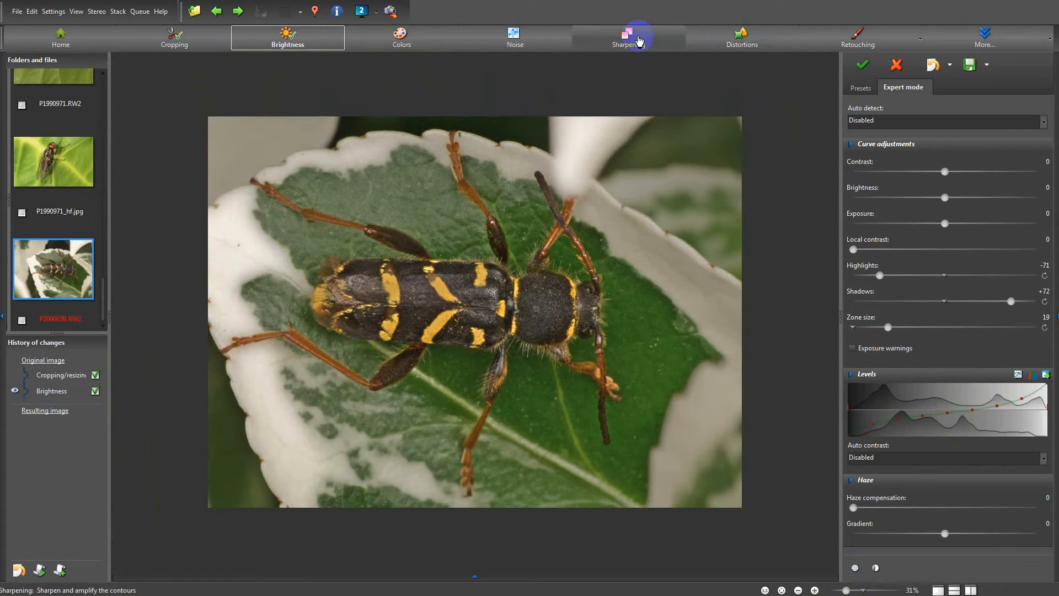
pyautogui.click(859, 41)
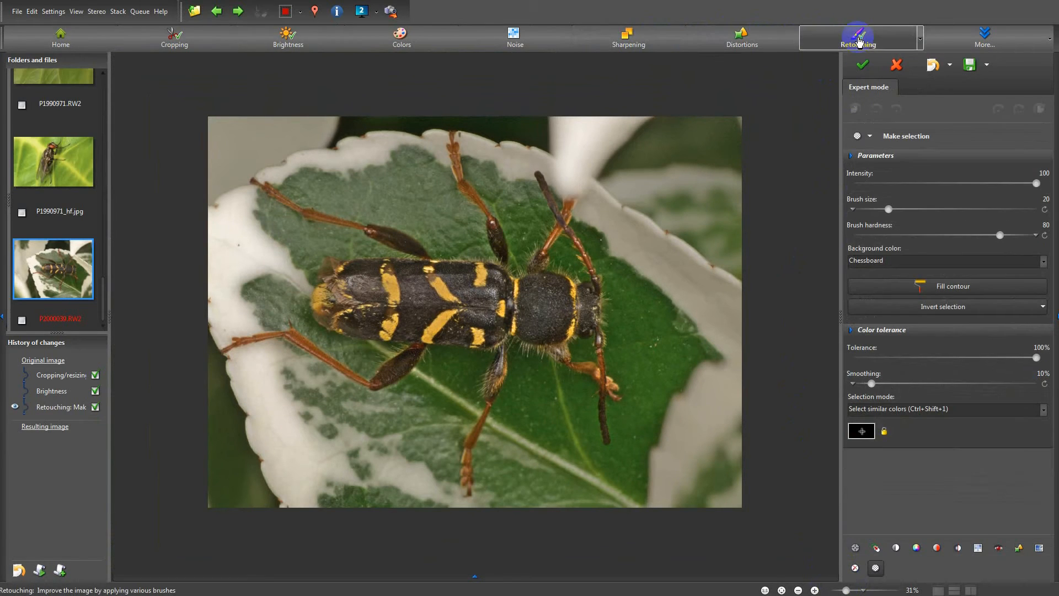
pyautogui.click(911, 140)
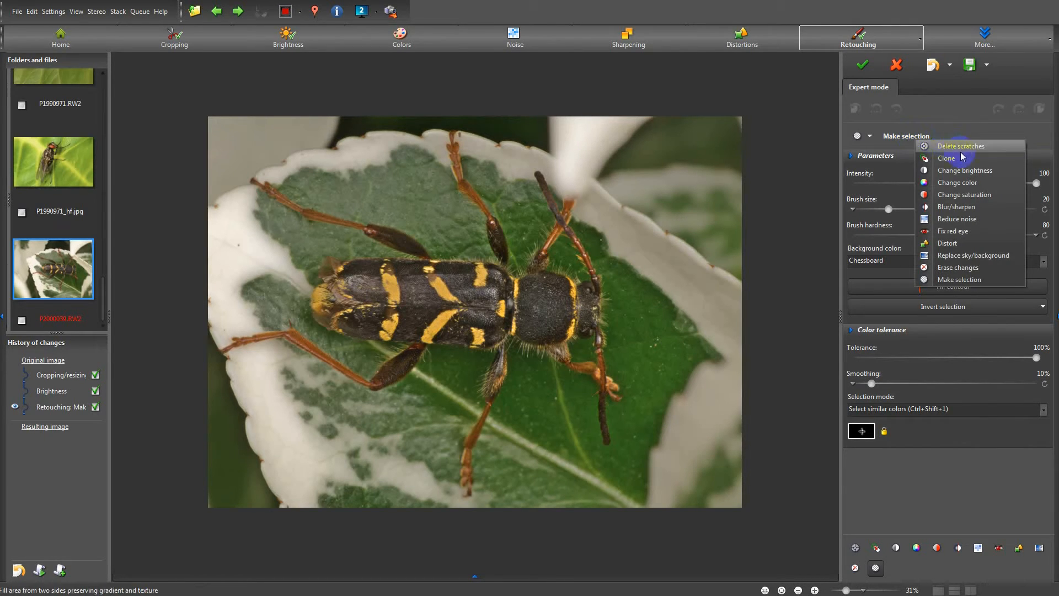
pyautogui.click(962, 219)
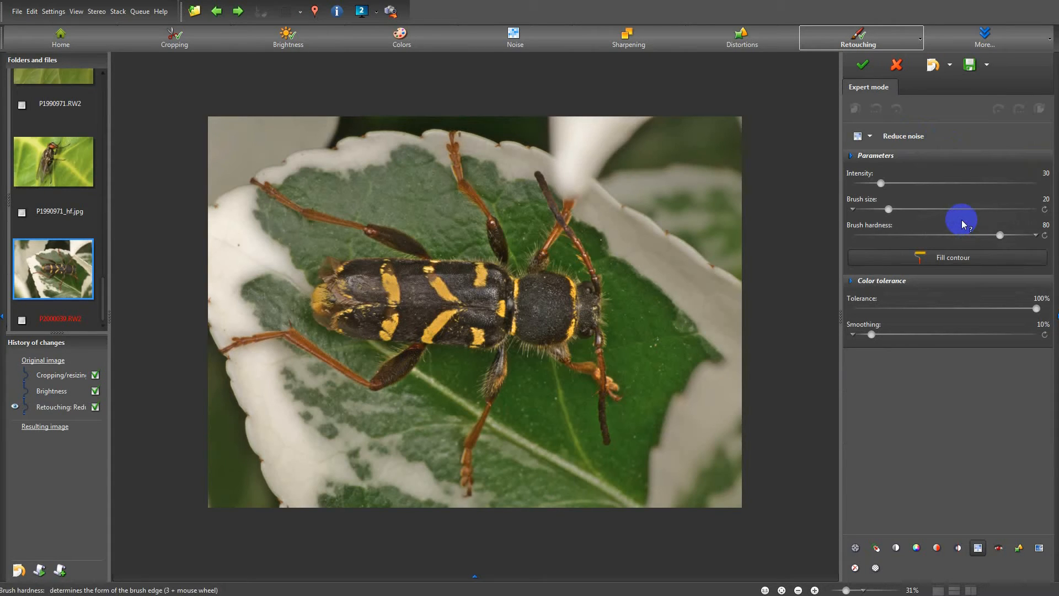
pyautogui.scroll(1, 712, 207)
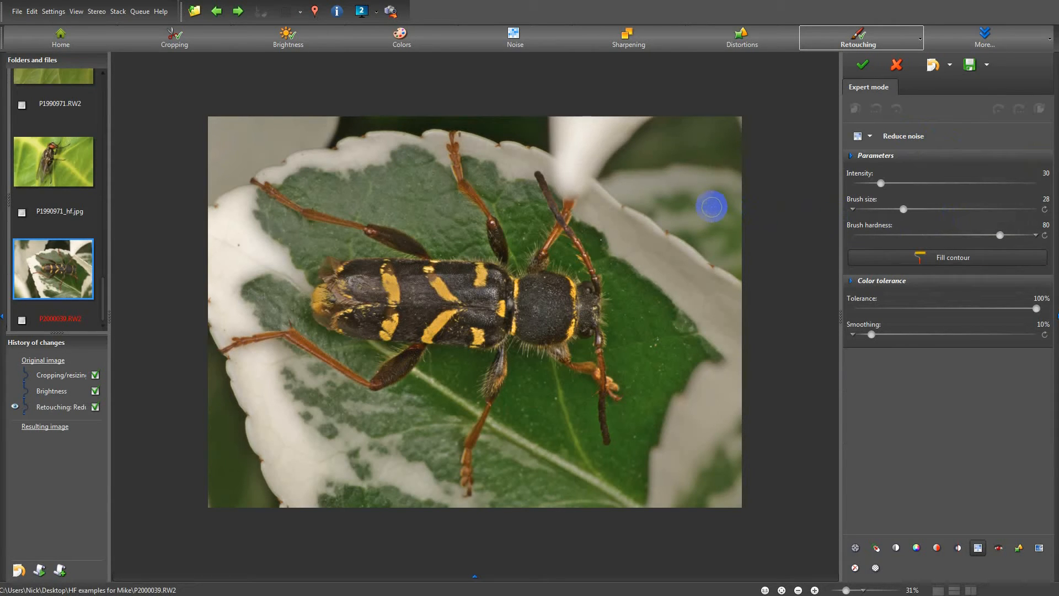
pyautogui.scroll(5, 712, 207)
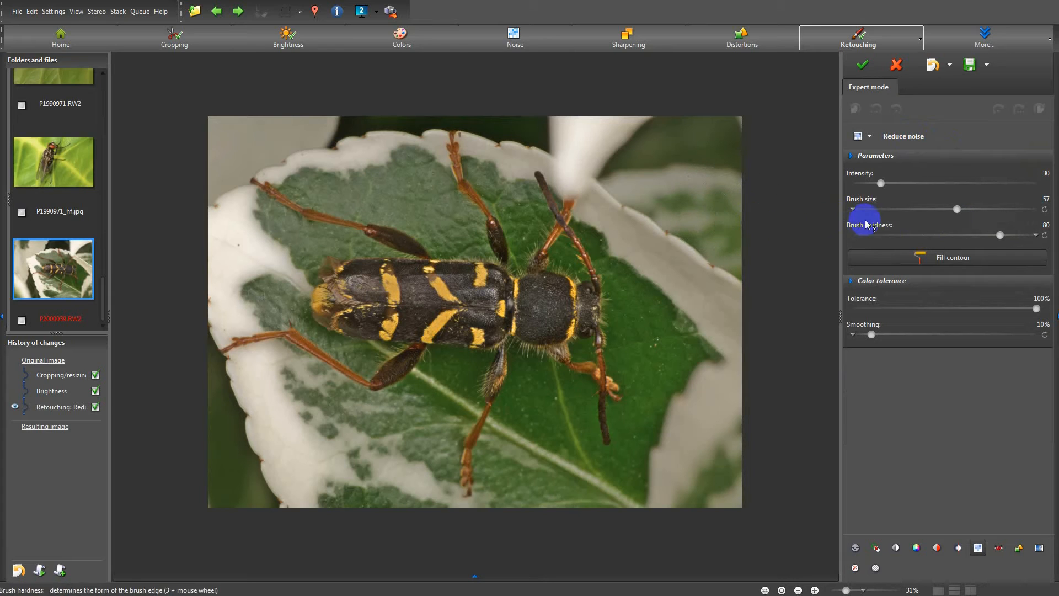
pyautogui.moveTo(881, 184); pyautogui.dragTo(1038, 183)
pyautogui.moveTo(714, 204)
pyautogui.mouseDown()
pyautogui.moveTo(741, 232)
pyautogui.moveTo(653, 166)
pyautogui.moveTo(772, 137)
pyautogui.moveTo(559, 118)
pyautogui.mouseUp()
# Step: Reduce the brush size to 34 and smooth the noise in the background areas along the photo's top and left side
pyautogui.scroll(-5, 549, 116)
pyautogui.scroll(-6, 525, 114)
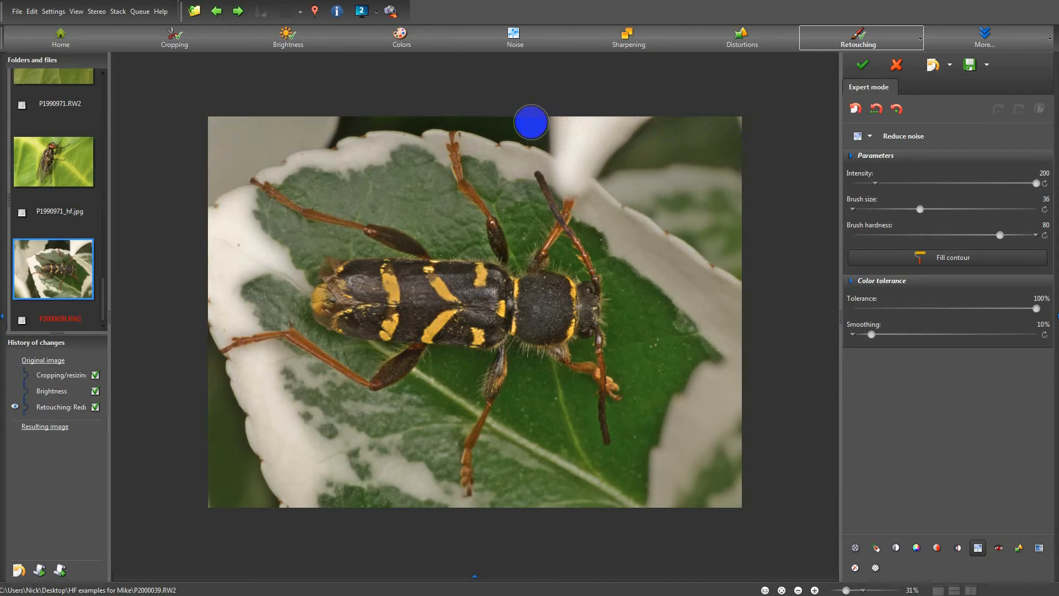
pyautogui.moveTo(503, 126)
pyautogui.mouseDown()
pyautogui.moveTo(438, 114)
pyautogui.moveTo(326, 130)
pyautogui.mouseUp()
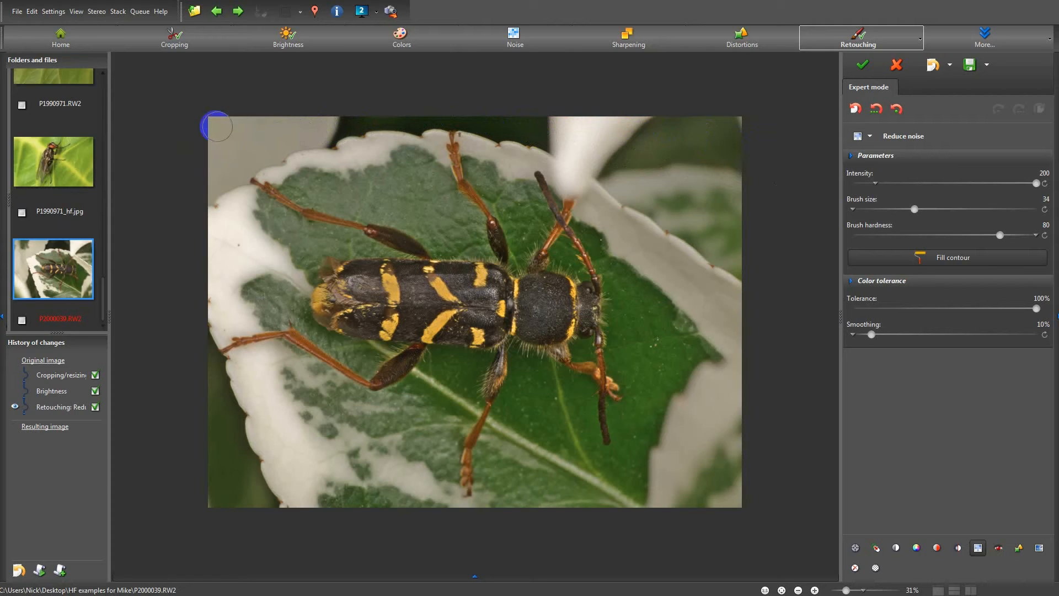
pyautogui.moveTo(175, 322)
pyautogui.mouseDown()
pyautogui.moveTo(177, 390)
pyautogui.moveTo(200, 357)
pyautogui.moveTo(256, 495)
pyautogui.moveTo(220, 499)
pyautogui.moveTo(217, 407)
pyautogui.moveTo(204, 374)
pyautogui.moveTo(300, 378)
pyautogui.mouseUp()
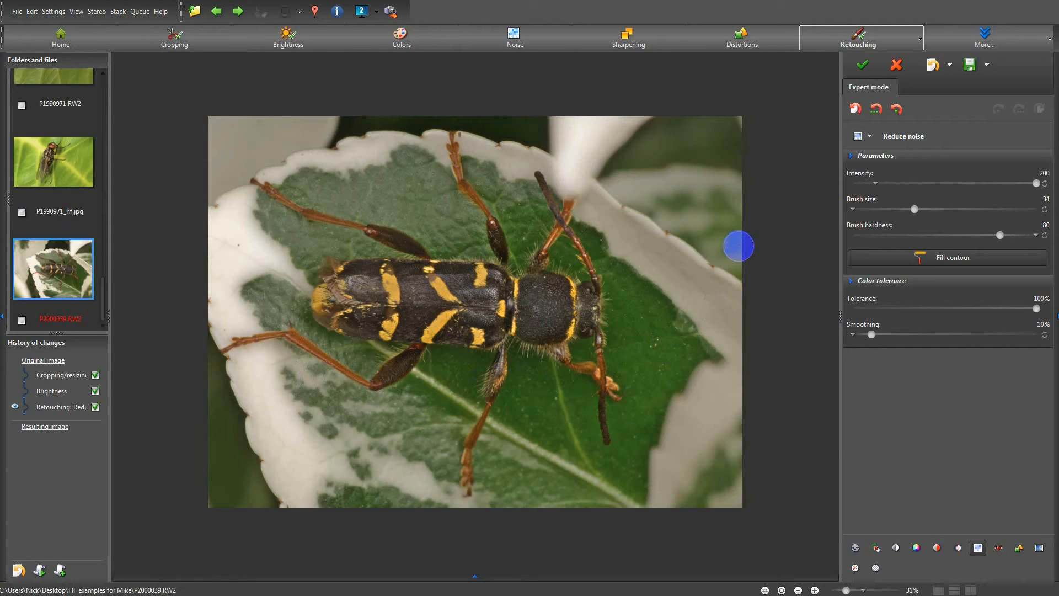
pyautogui.moveTo(677, 278); pyautogui.dragTo(629, 293)
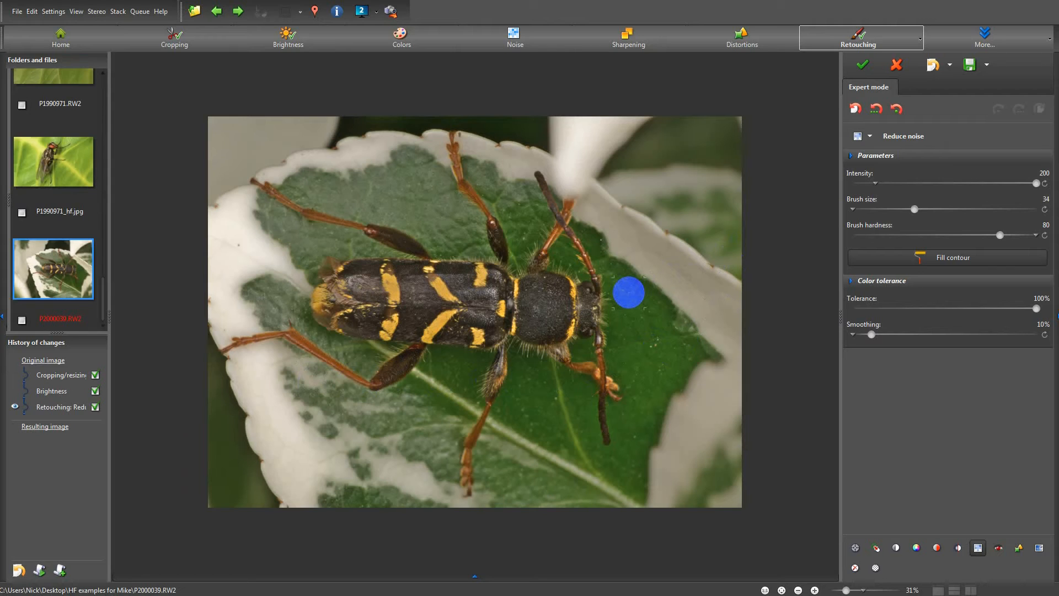
pyautogui.moveTo(626, 293)
pyautogui.mouseDown()
pyautogui.moveTo(391, 297)
pyautogui.moveTo(569, 304)
pyautogui.moveTo(397, 302)
pyautogui.moveTo(538, 293)
pyautogui.mouseUp()
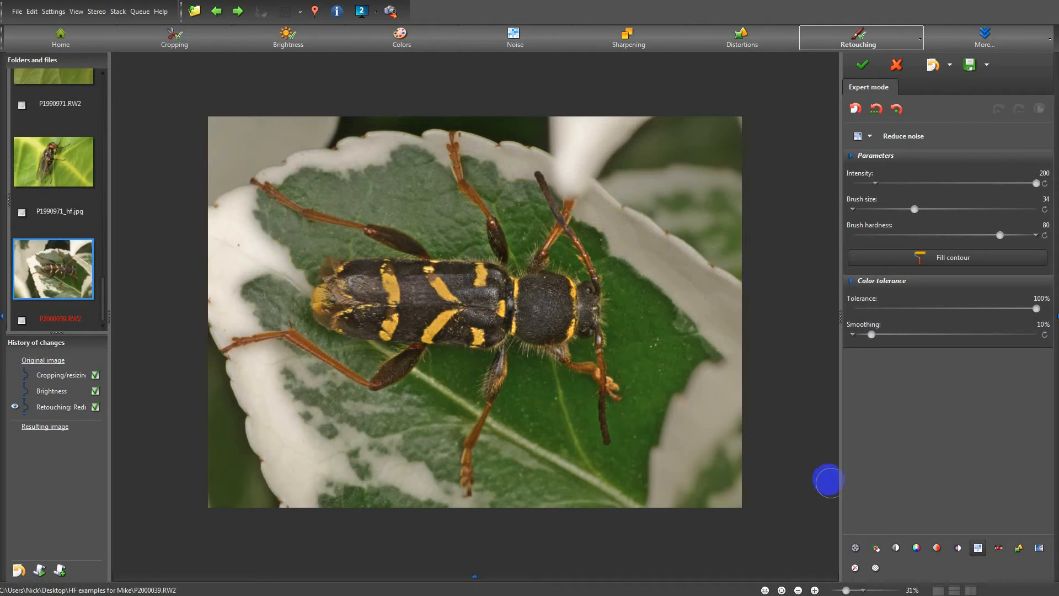
# Step: Sharpen the beetle's thorax and wing cases with the Blur/sharpen retouching brush at intensity +83 and brush size 54
pyautogui.moveTo(848, 591); pyautogui.dragTo(852, 592)
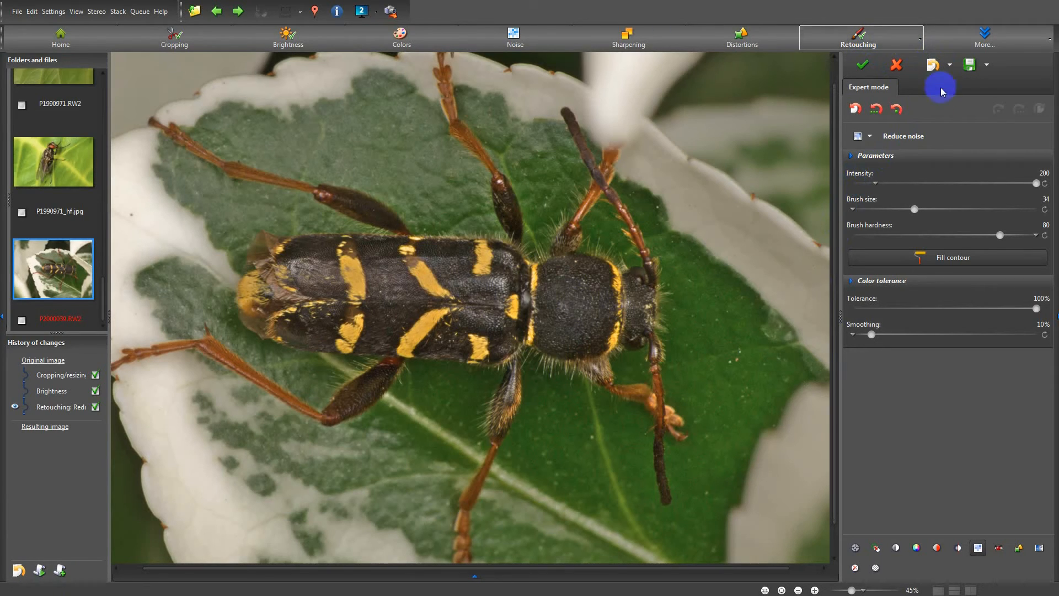
pyautogui.click(909, 138)
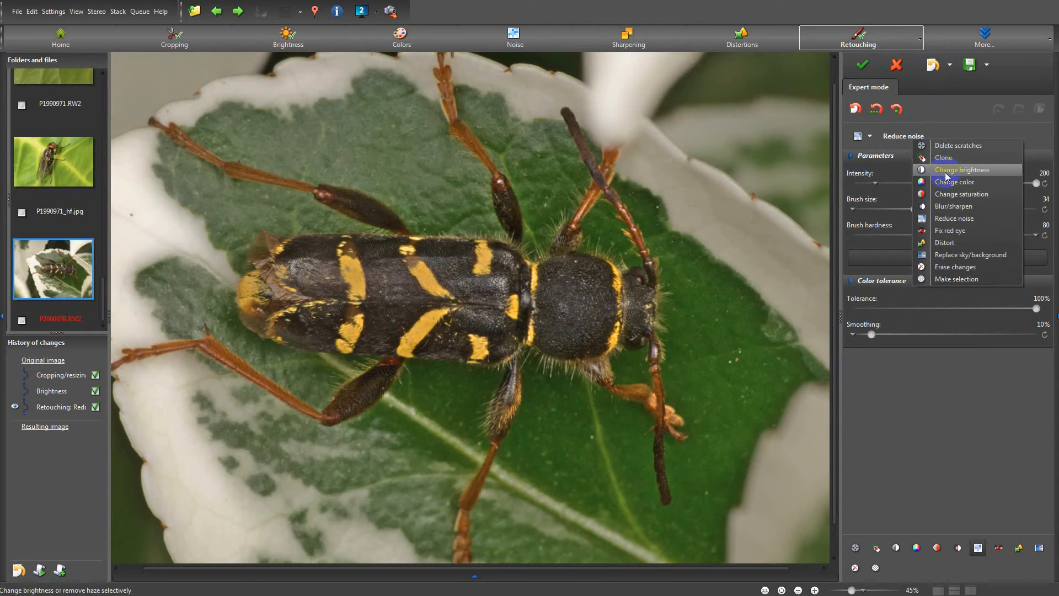
pyautogui.click(945, 206)
pyautogui.click(901, 184)
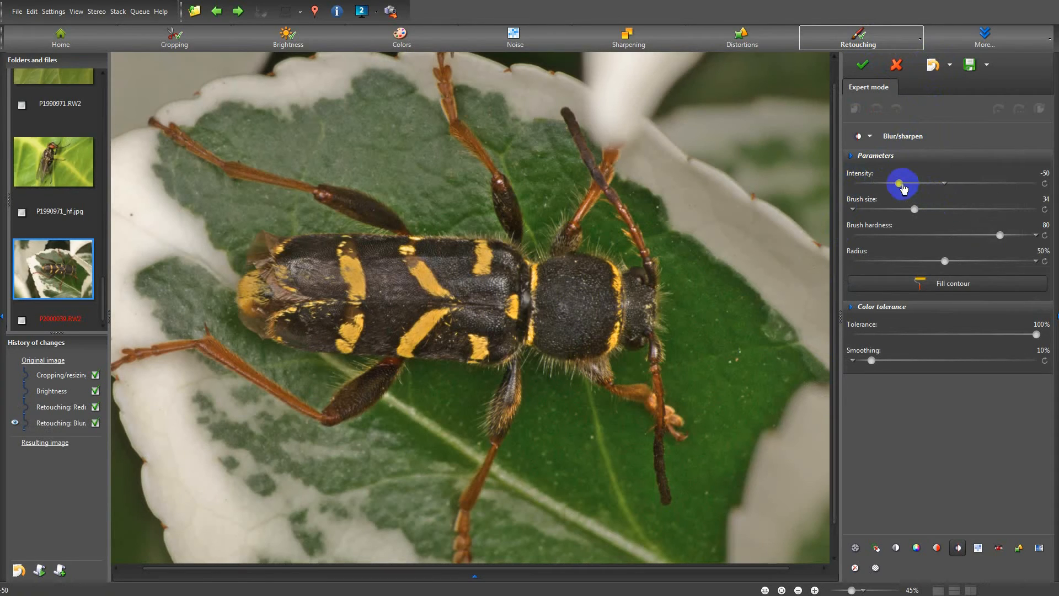
pyautogui.moveTo(901, 184); pyautogui.dragTo(978, 184)
pyautogui.moveTo(980, 186); pyautogui.dragTo(987, 183)
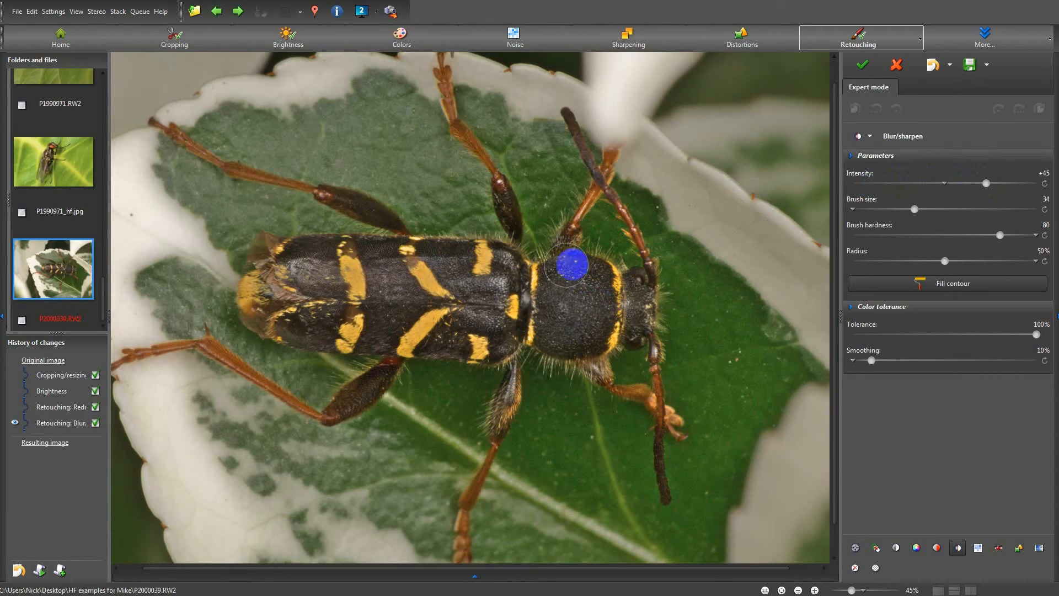
pyautogui.moveTo(986, 183); pyautogui.dragTo(1042, 186)
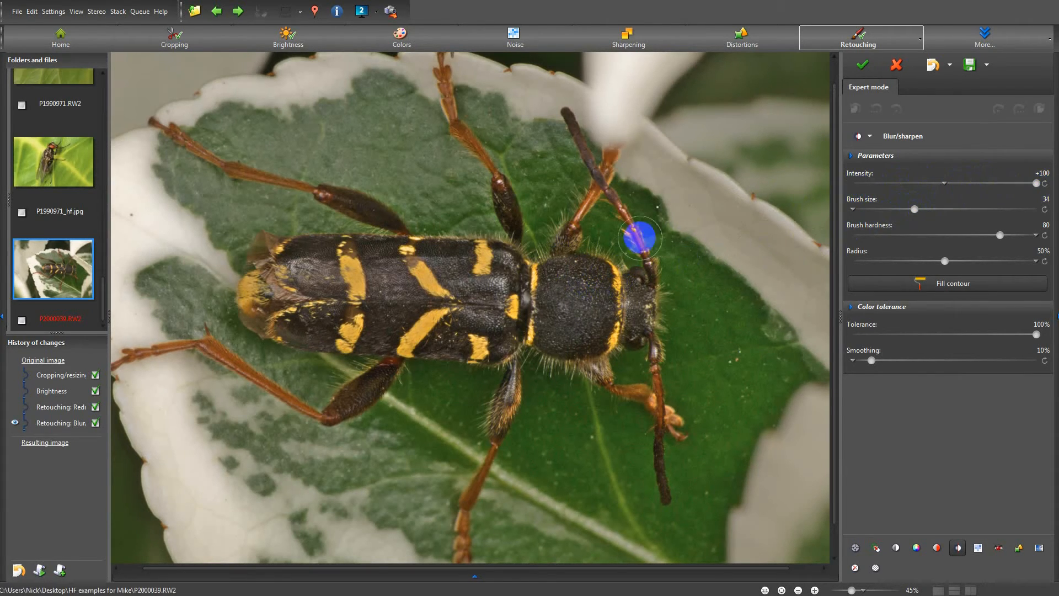
pyautogui.scroll(4, 538, 260)
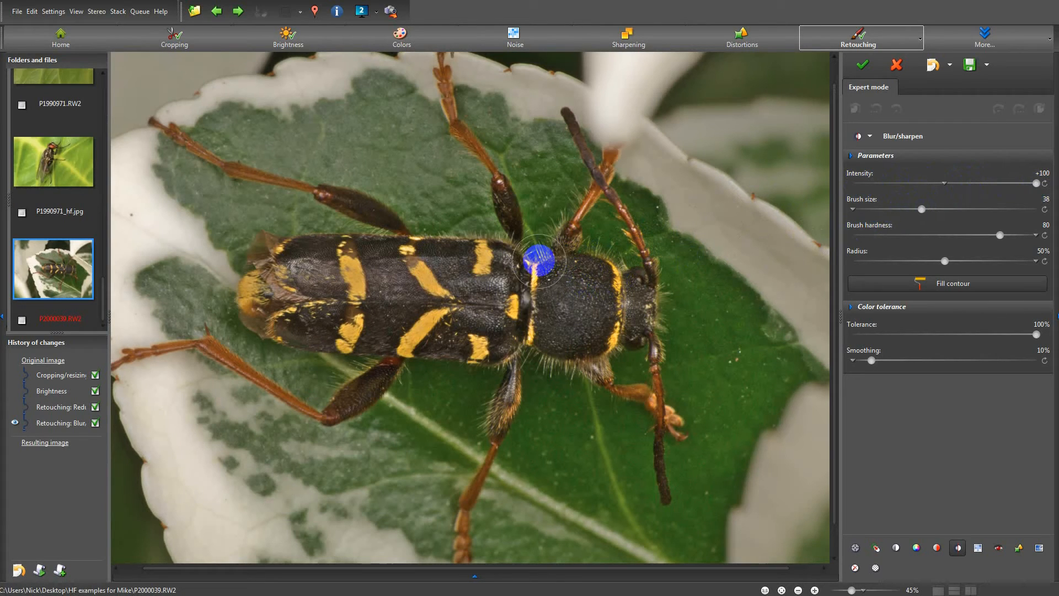
pyautogui.moveTo(483, 263)
pyautogui.mouseDown()
pyautogui.moveTo(344, 264)
pyautogui.moveTo(272, 280)
pyautogui.moveTo(271, 293)
pyautogui.moveTo(610, 313)
pyautogui.moveTo(509, 293)
pyautogui.mouseUp()
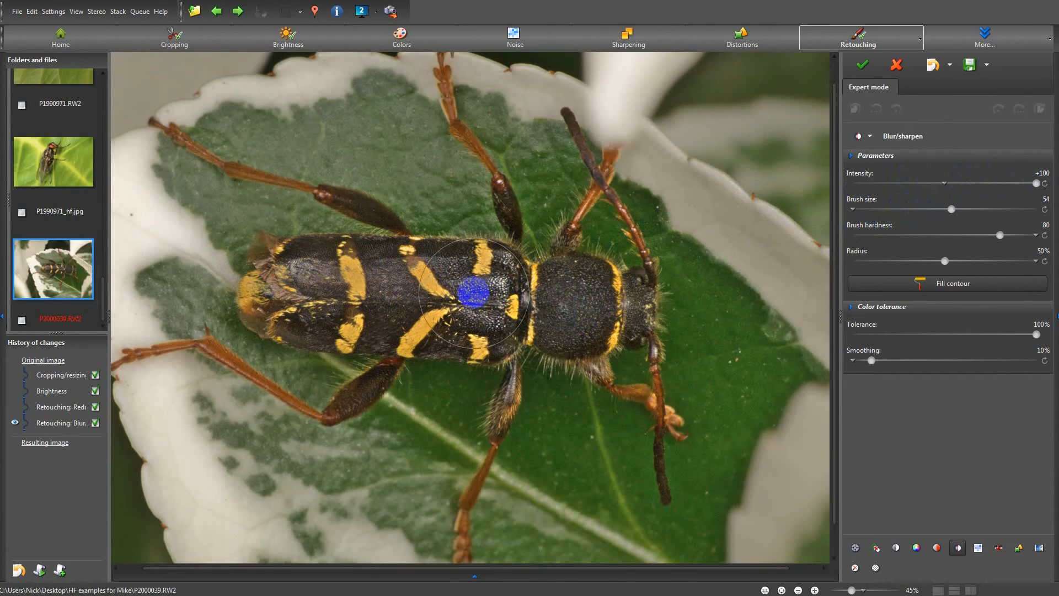
pyautogui.click(1022, 187)
pyautogui.moveTo(599, 306)
pyautogui.mouseDown()
pyautogui.moveTo(436, 291)
pyautogui.moveTo(296, 296)
pyautogui.moveTo(572, 322)
pyautogui.moveTo(351, 313)
pyautogui.moveTo(290, 306)
pyautogui.moveTo(280, 291)
pyautogui.moveTo(288, 293)
pyautogui.mouseUp()
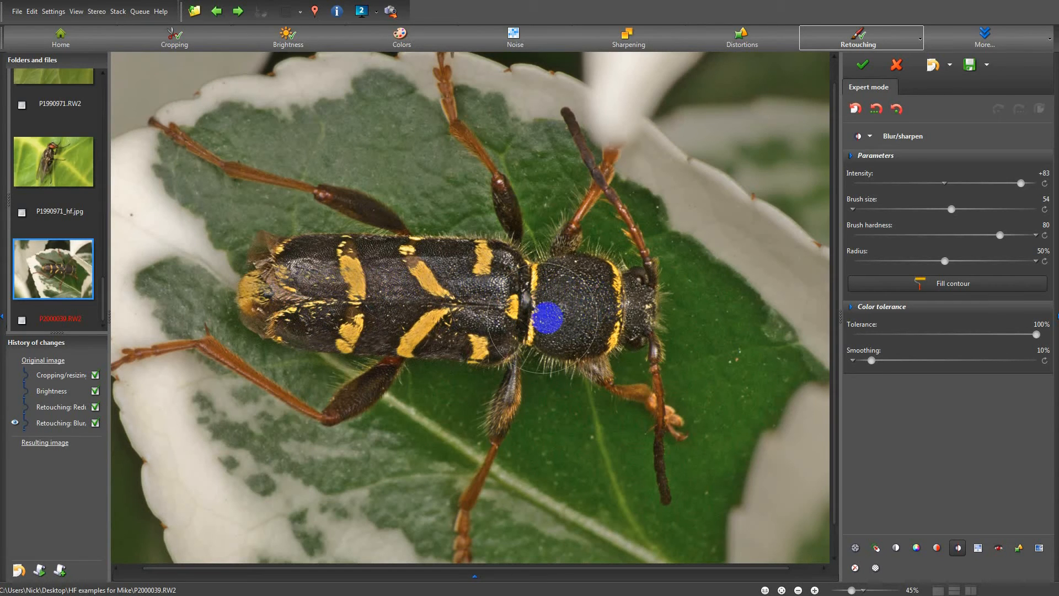
# Step: Sharpen the beetle's legs with a smaller brush, raising the intensity to +100 and setting the brush size to 33
pyautogui.scroll(-5, 500, 322)
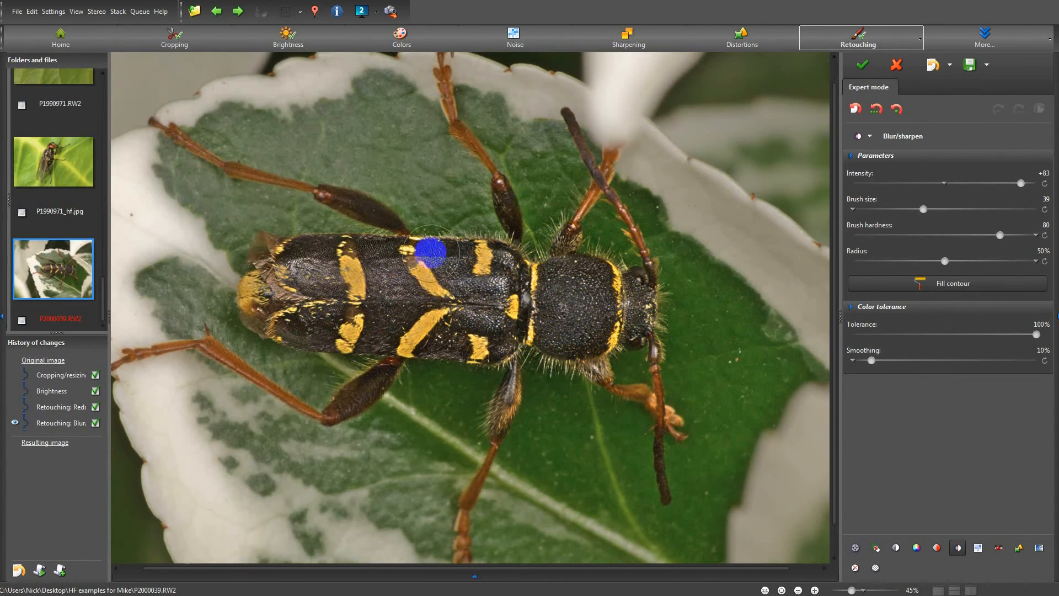
pyautogui.scroll(-3, 499, 399)
pyautogui.moveTo(514, 404)
pyautogui.mouseDown()
pyautogui.moveTo(481, 419)
pyautogui.moveTo(494, 423)
pyautogui.moveTo(506, 400)
pyautogui.moveTo(505, 376)
pyautogui.mouseUp()
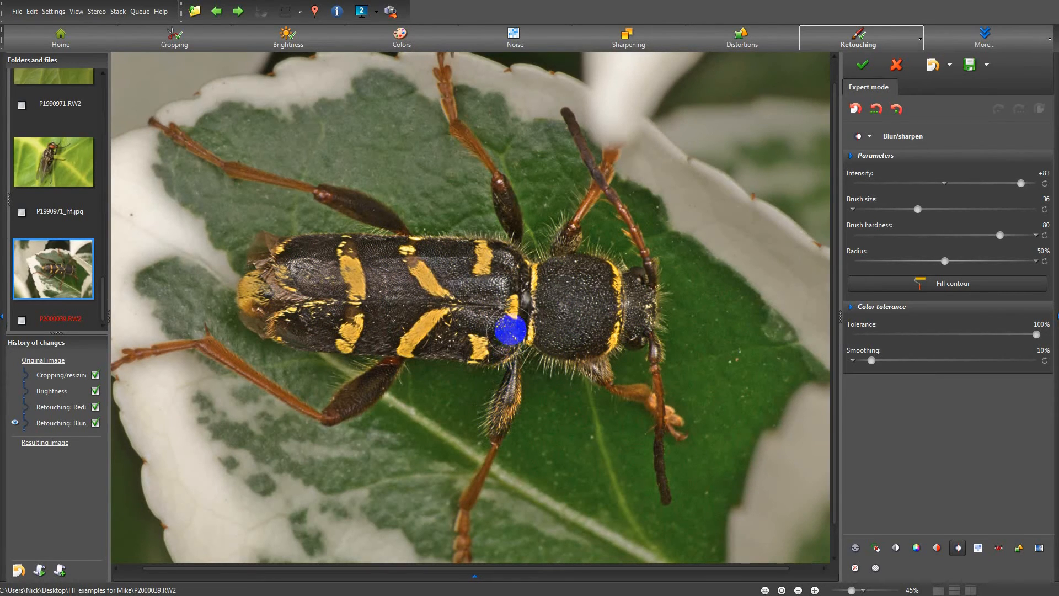
pyautogui.scroll(-4, 586, 234)
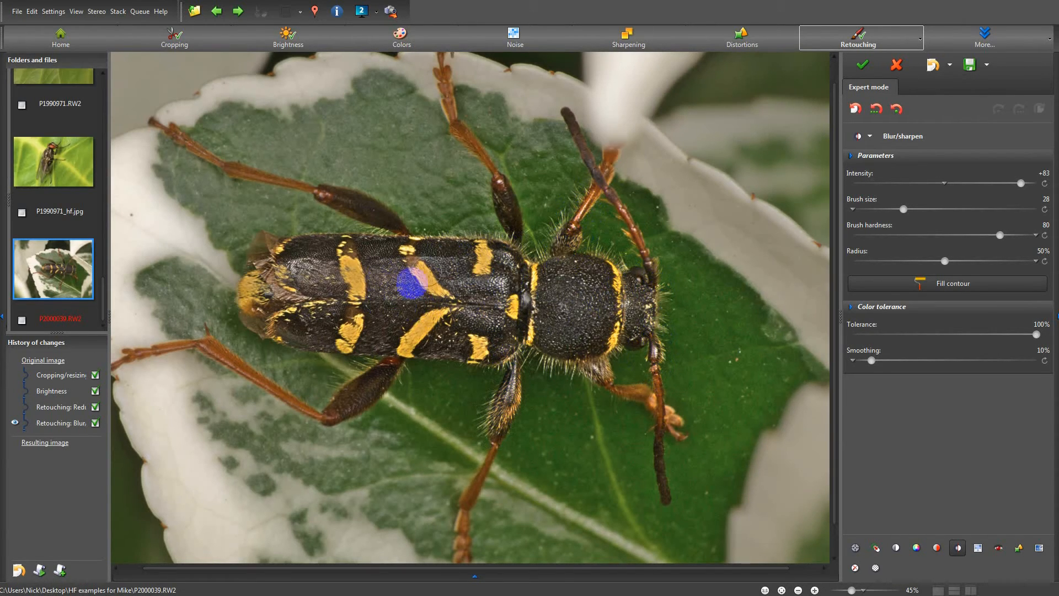
pyautogui.click(1039, 184)
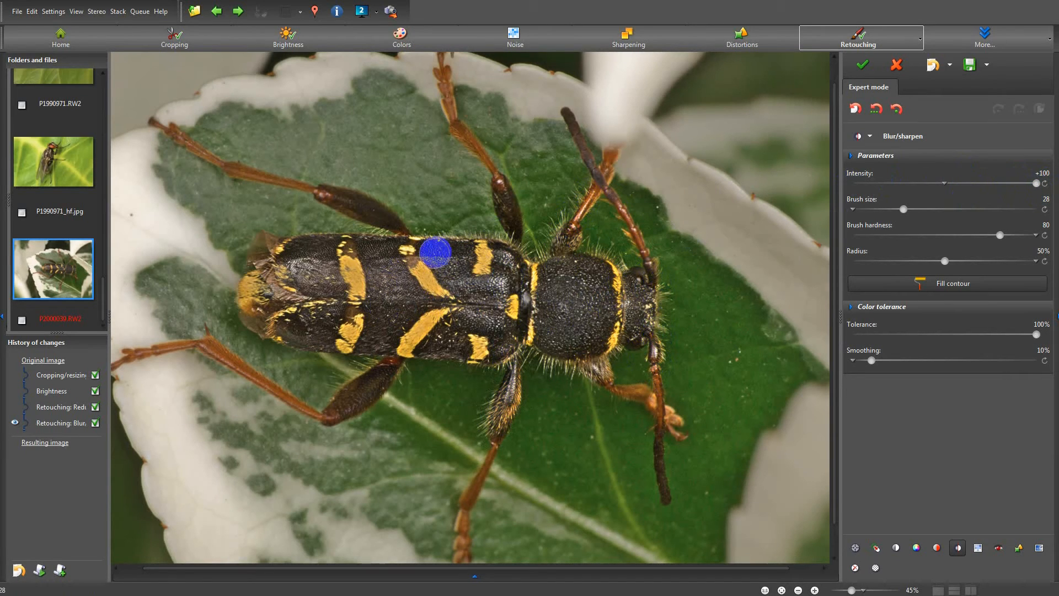
pyautogui.scroll(5, 389, 281)
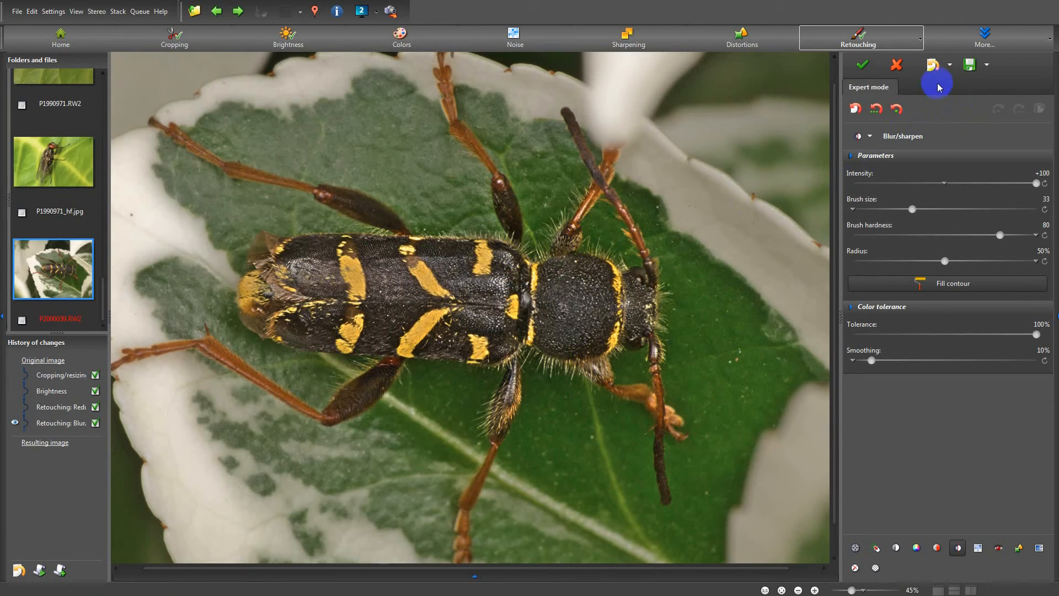
# Step: Try the Change saturation brush at intensity +50 on the yellow band near the beetle's rear
pyautogui.click(910, 139)
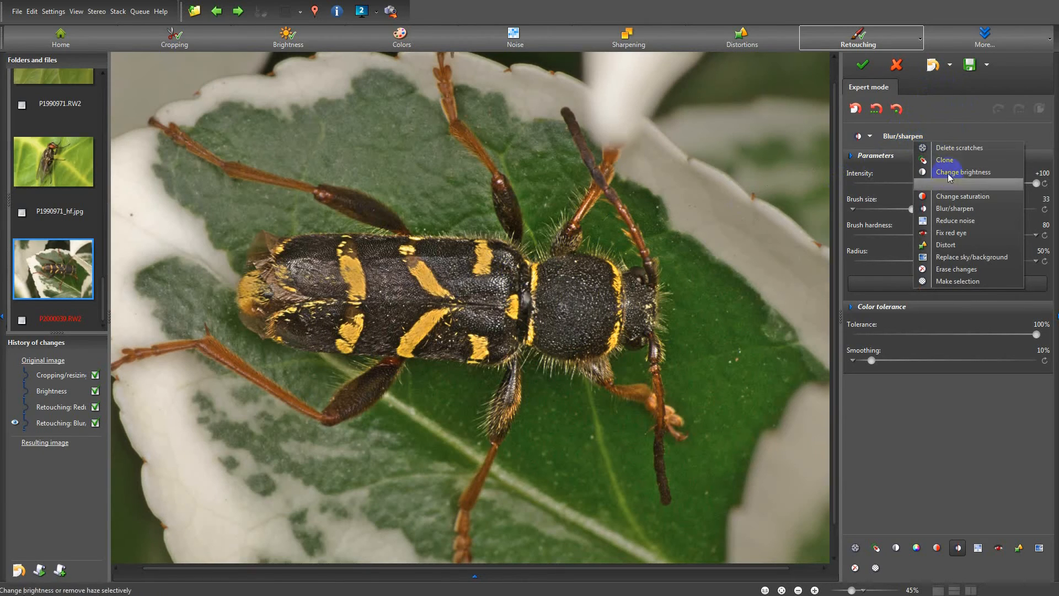
pyautogui.click(952, 197)
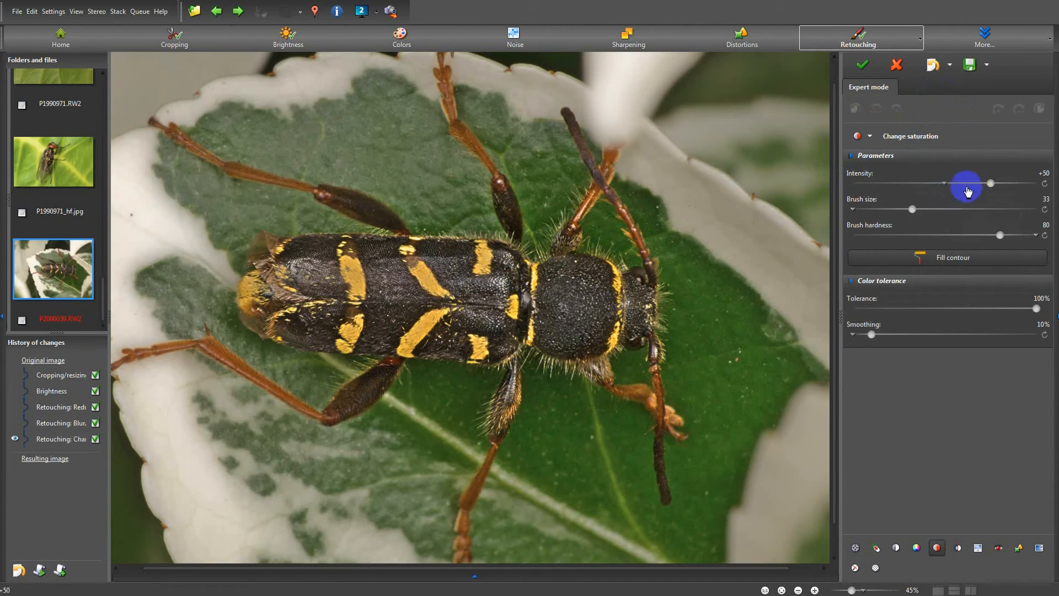
pyautogui.moveTo(388, 299)
pyautogui.mouseDown()
pyautogui.moveTo(356, 280)
pyautogui.moveTo(360, 290)
pyautogui.moveTo(351, 268)
pyautogui.mouseUp()
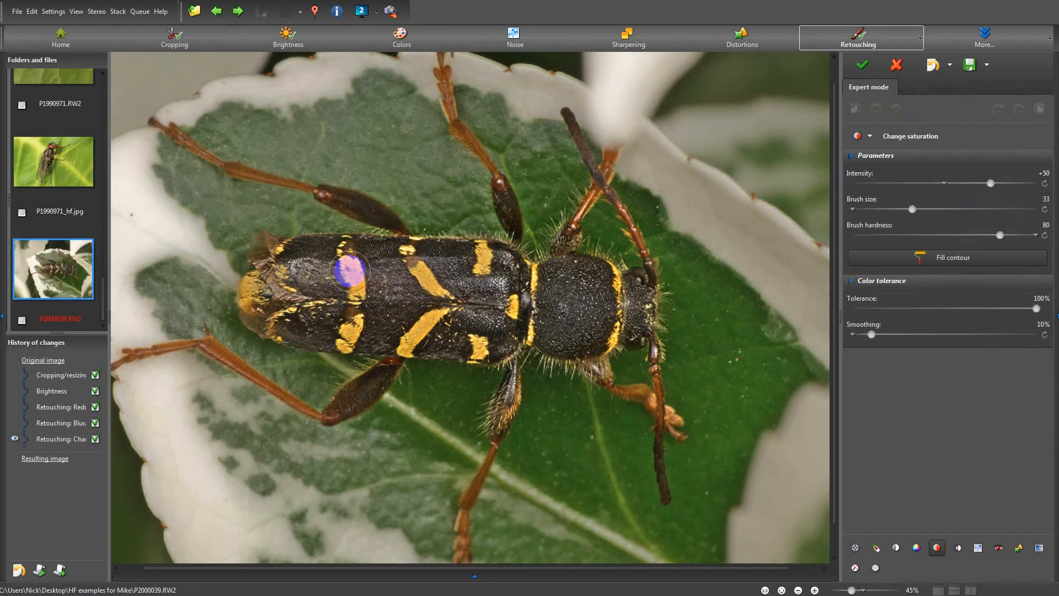
# Step: Try the Change brightness brush on the yellow band near the beetle's rear, raising the intensity to +40 and reducing the brush size to 28
pyautogui.click(923, 139)
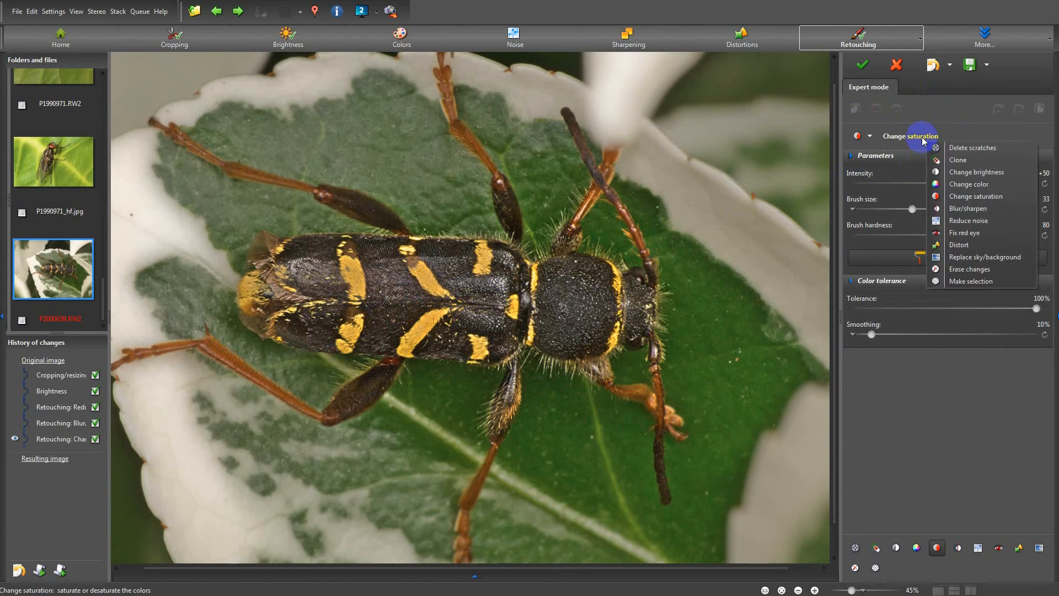
pyautogui.click(976, 172)
pyautogui.moveTo(342, 248); pyautogui.dragTo(354, 265)
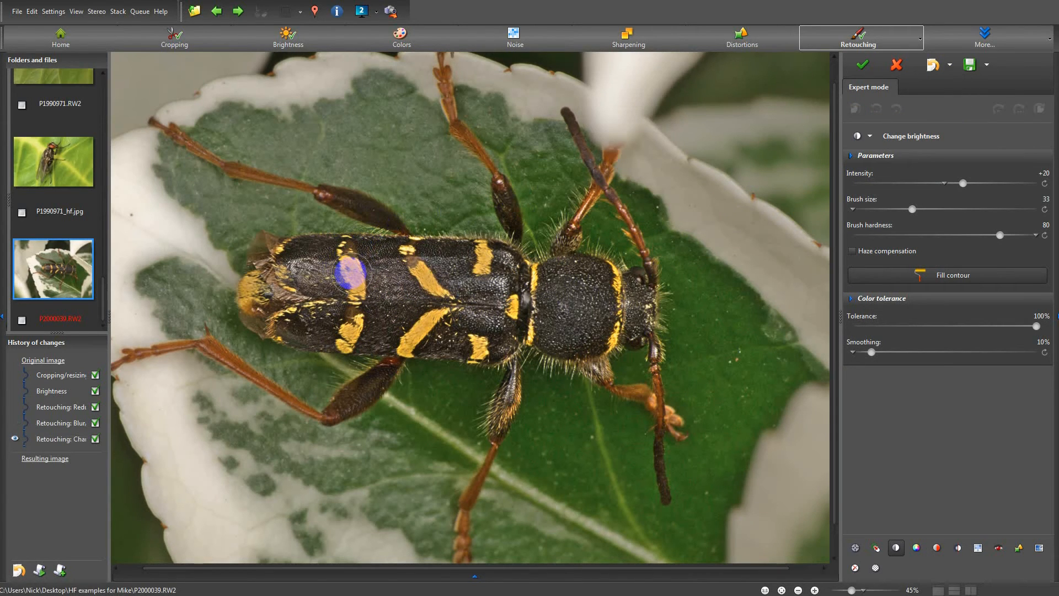
pyautogui.moveTo(965, 185); pyautogui.dragTo(981, 183)
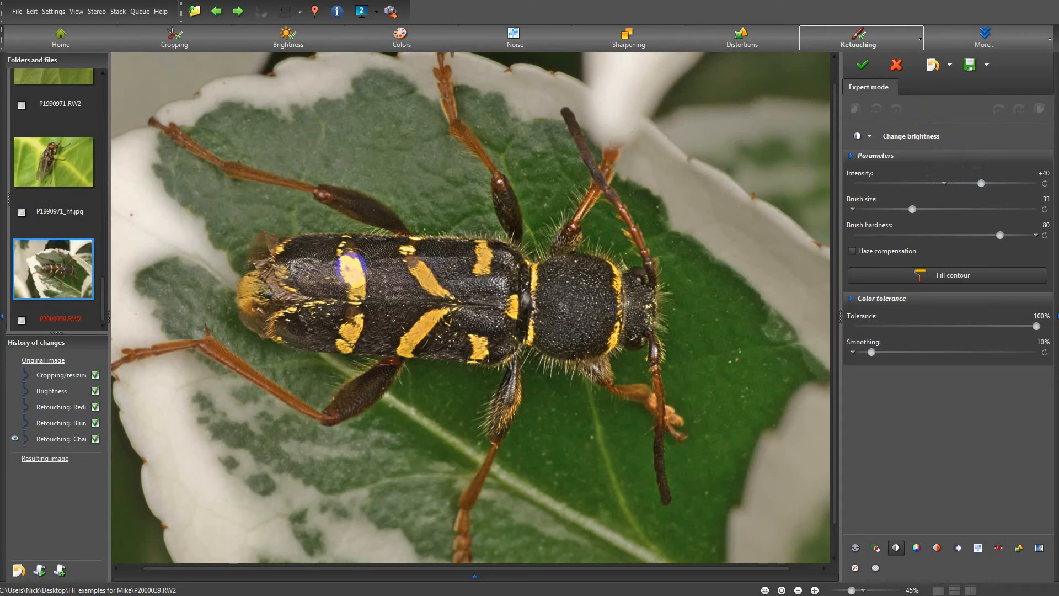
pyautogui.scroll(-2, 350, 265)
pyautogui.scroll(-1, 349, 264)
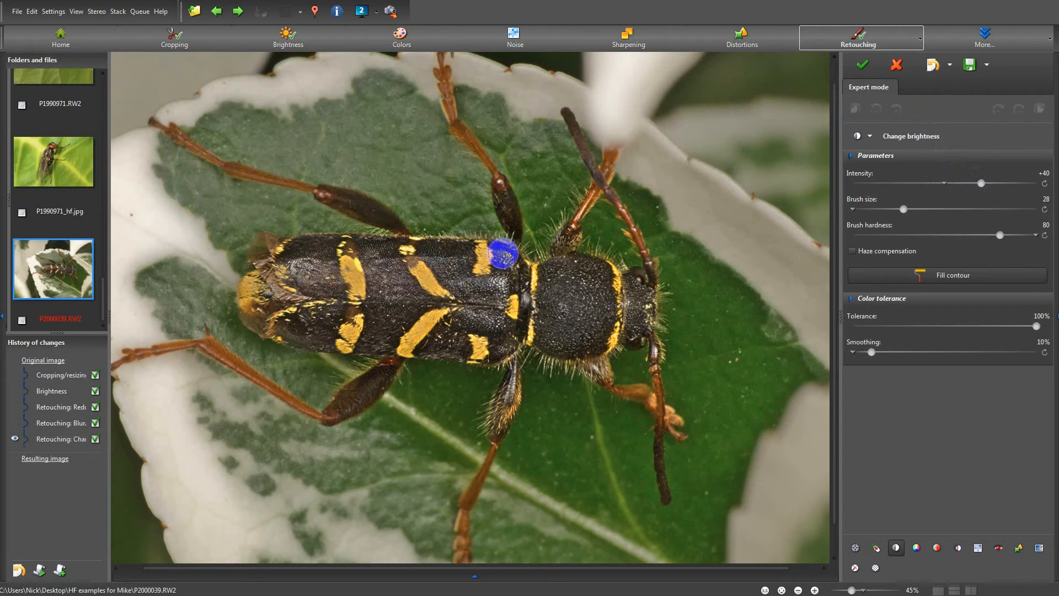
# Step: Brighten the beetle's yellow markings at intensity +30, reducing the brush size from 28 to 20 for the smaller spots
pyautogui.moveTo(981, 185); pyautogui.dragTo(972, 183)
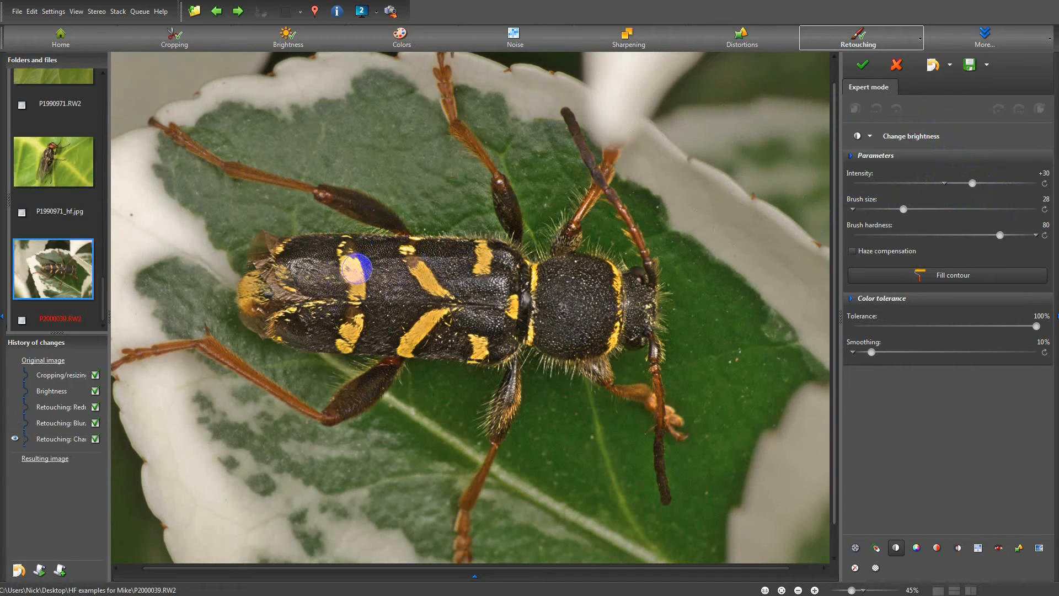
pyautogui.moveTo(350, 269)
pyautogui.mouseDown()
pyautogui.moveTo(359, 320)
pyautogui.moveTo(348, 327)
pyautogui.mouseUp()
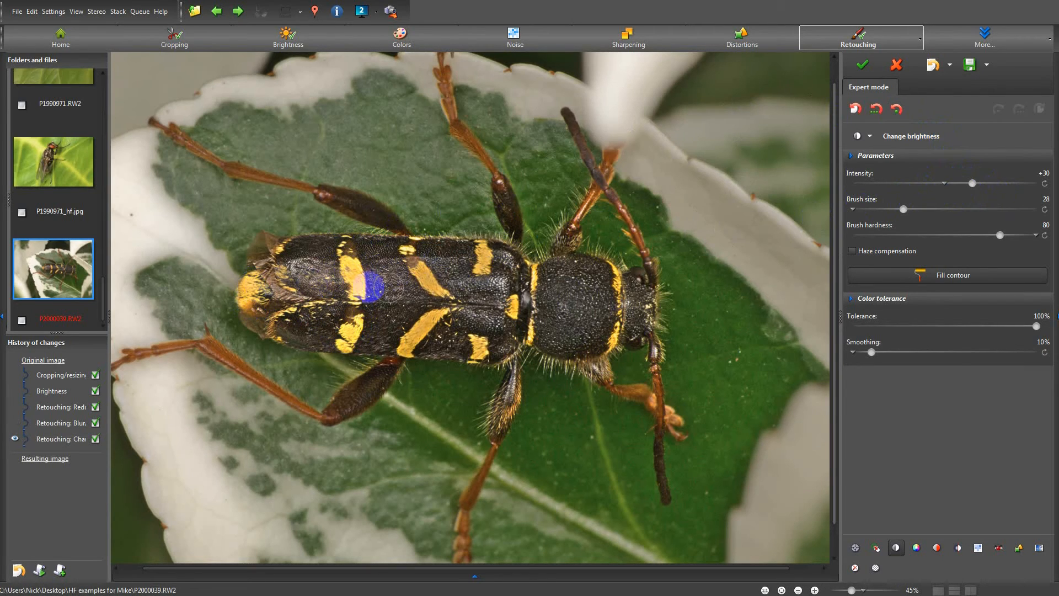
pyautogui.scroll(-6, 438, 292)
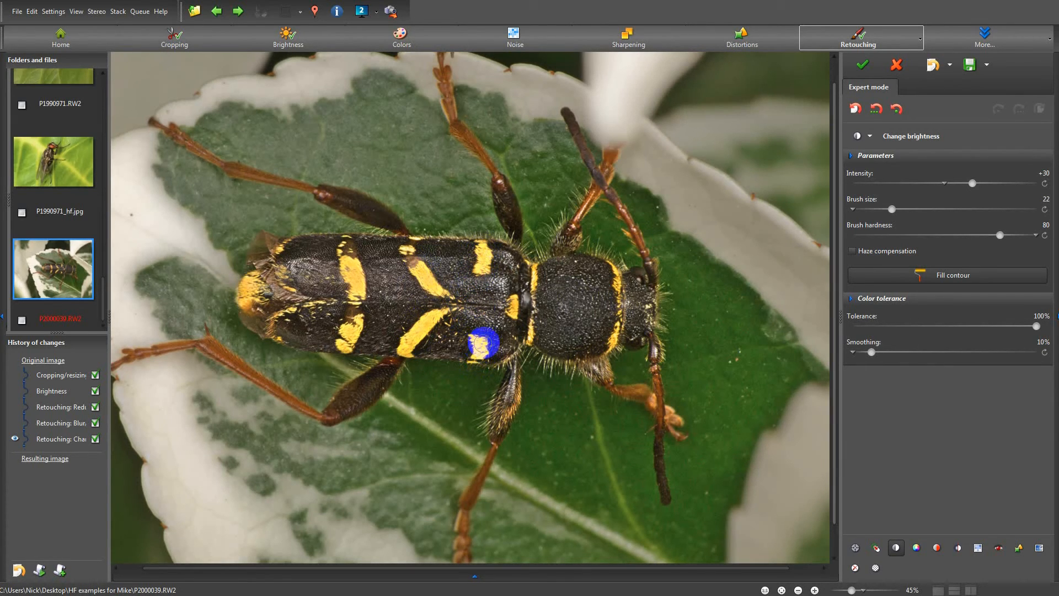
pyautogui.scroll(-1, 516, 304)
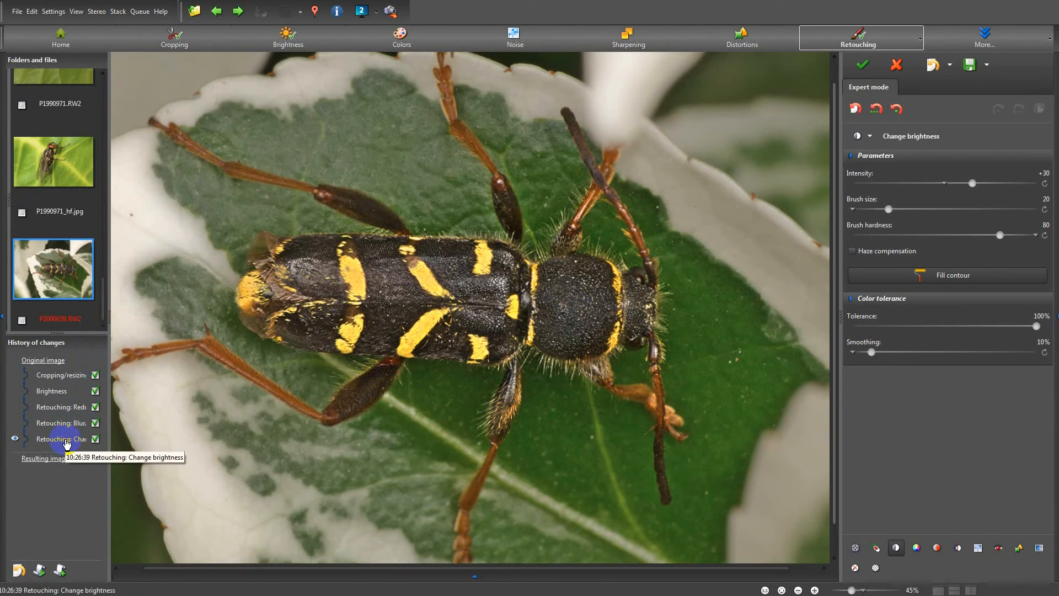
# Step: Discard the brightness retouching from the history and compare the photo with the Blur/sharpen retouching disabled and enabled
pyautogui.click(95, 440)
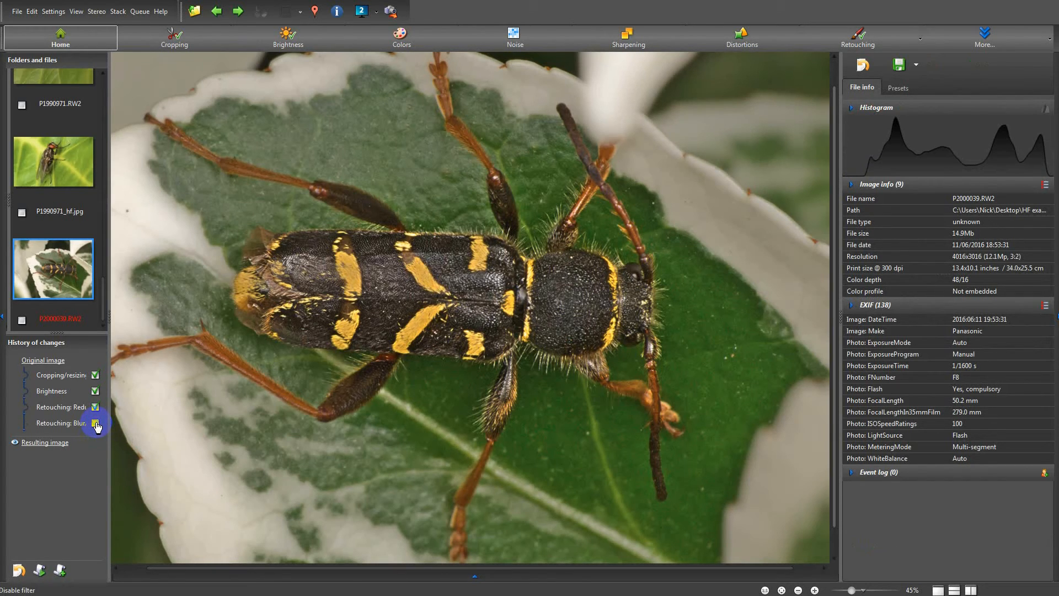
pyautogui.click(95, 424)
pyautogui.click(95, 424)
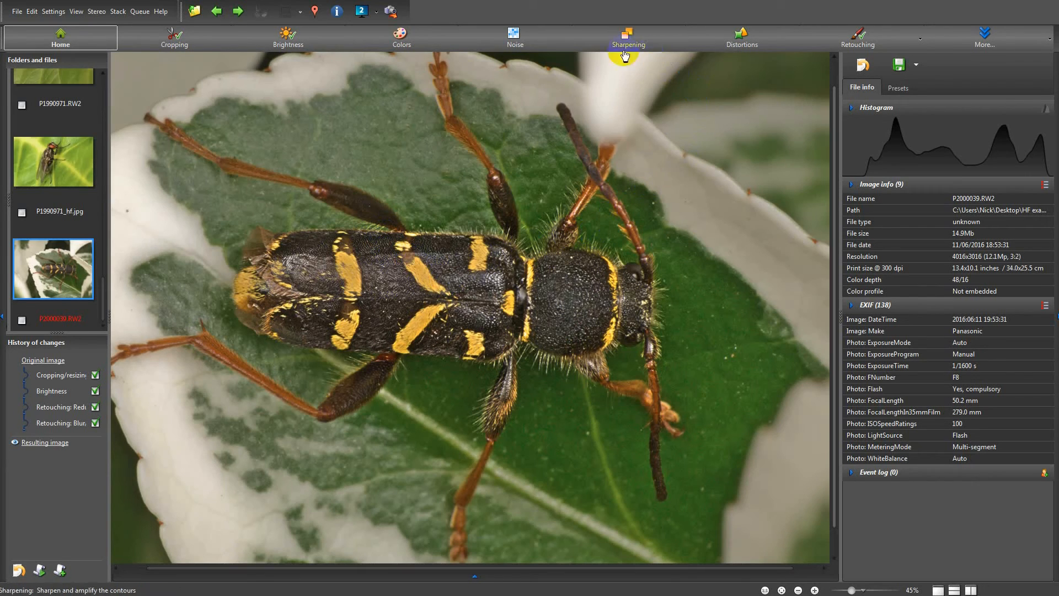
# Step: Try boosting the saturation of only the orange-yellow hues with the Colors filter's saturation curve
pyautogui.click(418, 41)
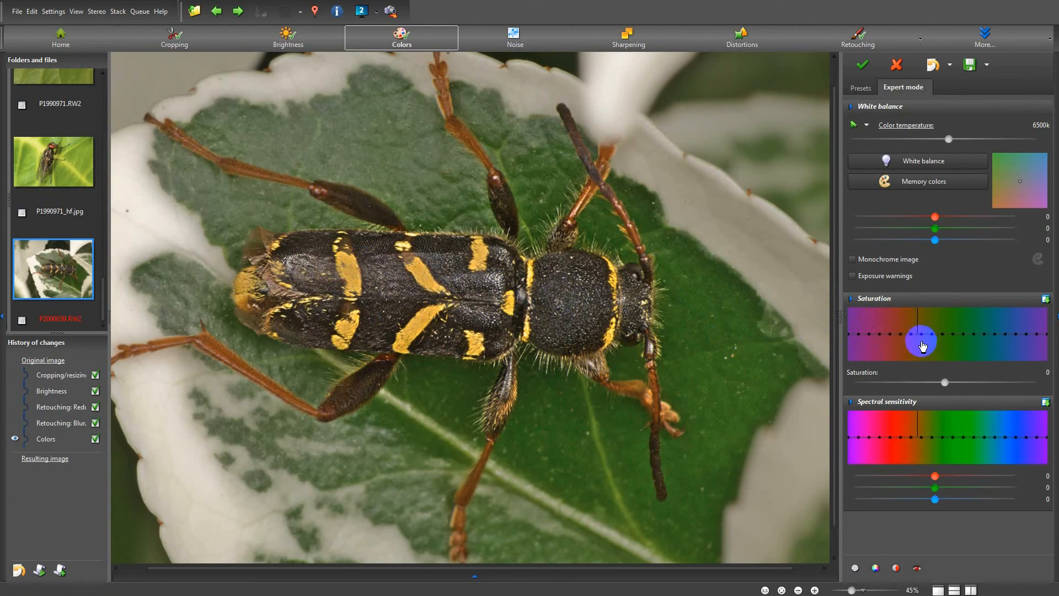
pyautogui.moveTo(924, 338); pyautogui.dragTo(924, 316)
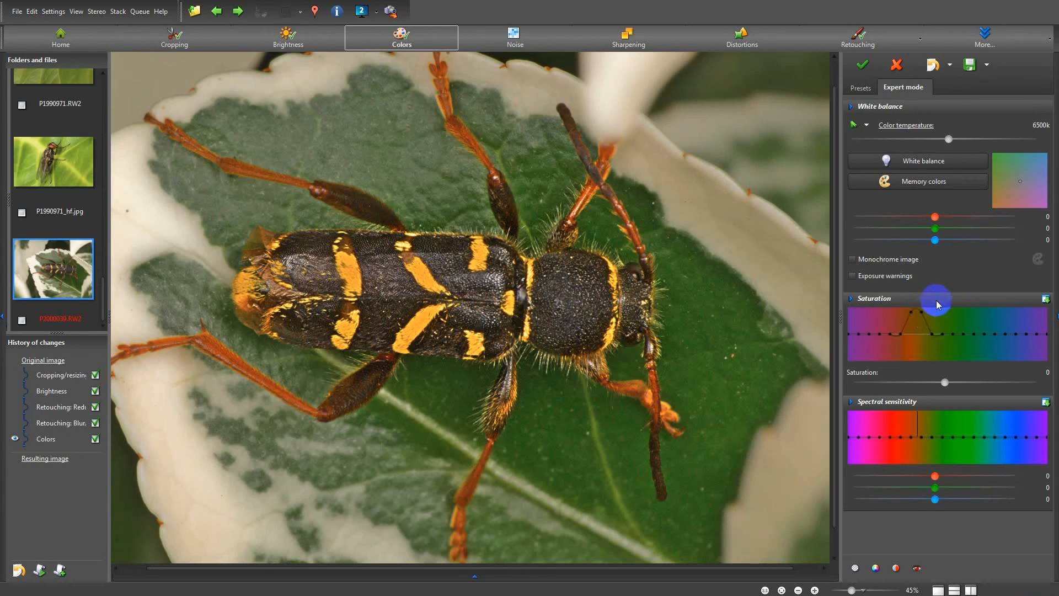
# Step: Try shifting the white balance towards green with red -6, green +7 and blue -3, and delete the Colors filter from the history
pyautogui.click(941, 161)
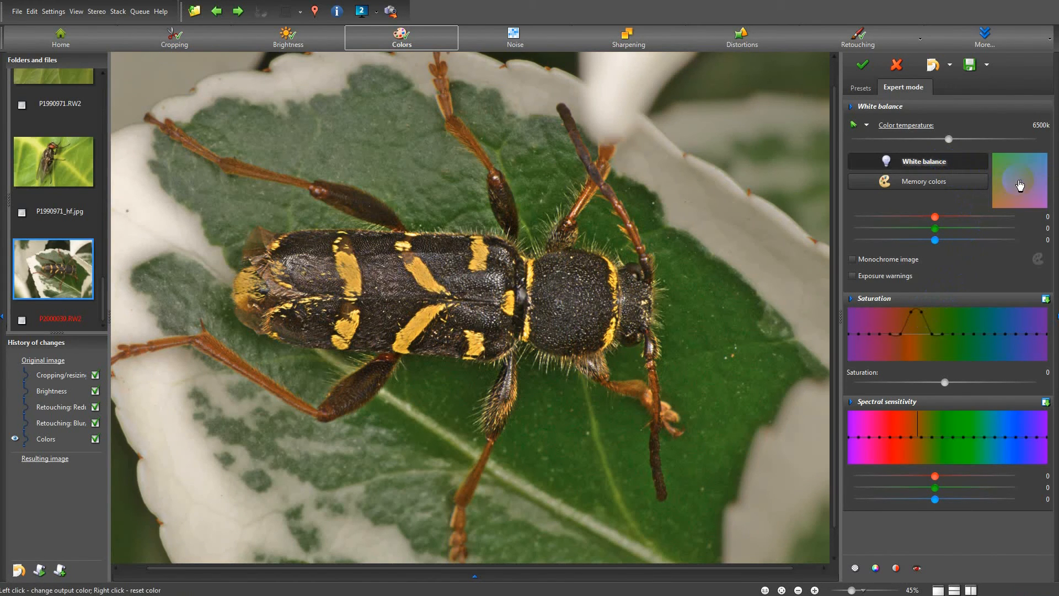
pyautogui.click(1021, 185)
pyautogui.moveTo(1018, 185)
pyautogui.mouseDown()
pyautogui.moveTo(1037, 182)
pyautogui.moveTo(1044, 196)
pyautogui.moveTo(994, 178)
pyautogui.moveTo(1019, 173)
pyautogui.moveTo(1023, 193)
pyautogui.moveTo(1035, 178)
pyautogui.moveTo(1017, 190)
pyautogui.moveTo(1019, 181)
pyautogui.mouseUp()
pyautogui.click(1021, 186)
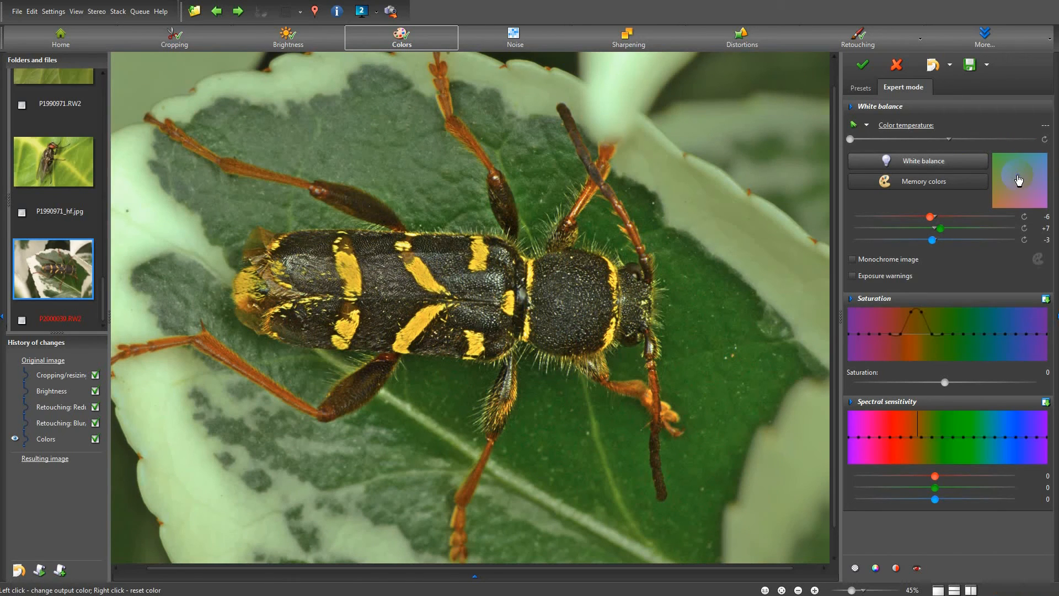
pyautogui.rightClick(49, 442)
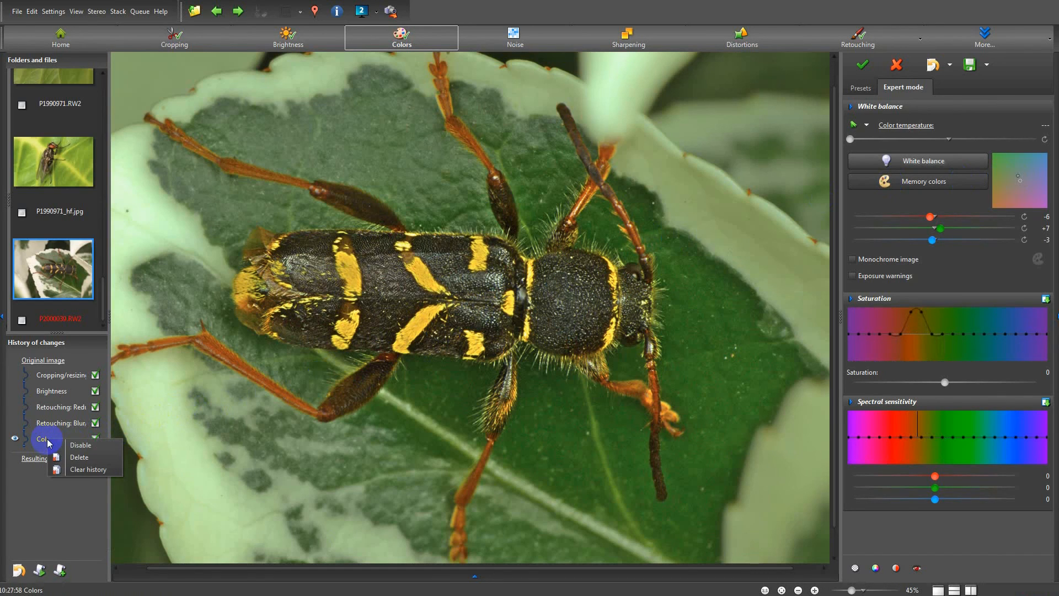
pyautogui.click(88, 457)
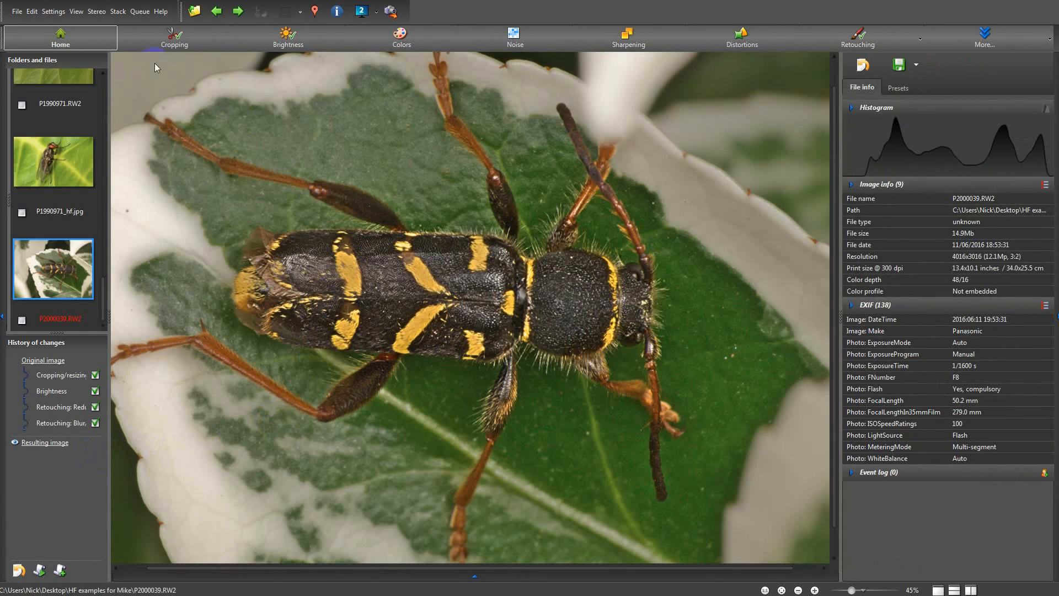
# Step: Save the developed beetle photo as the JPEG file P2000039_hf at quality 11 (92%)
pyautogui.click(16, 12)
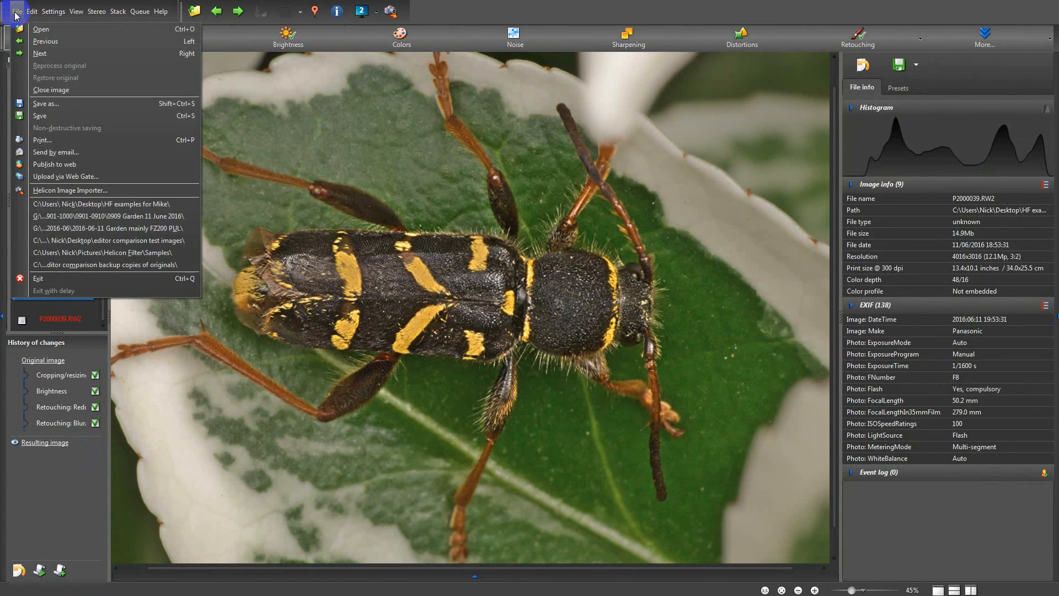
pyautogui.click(55, 115)
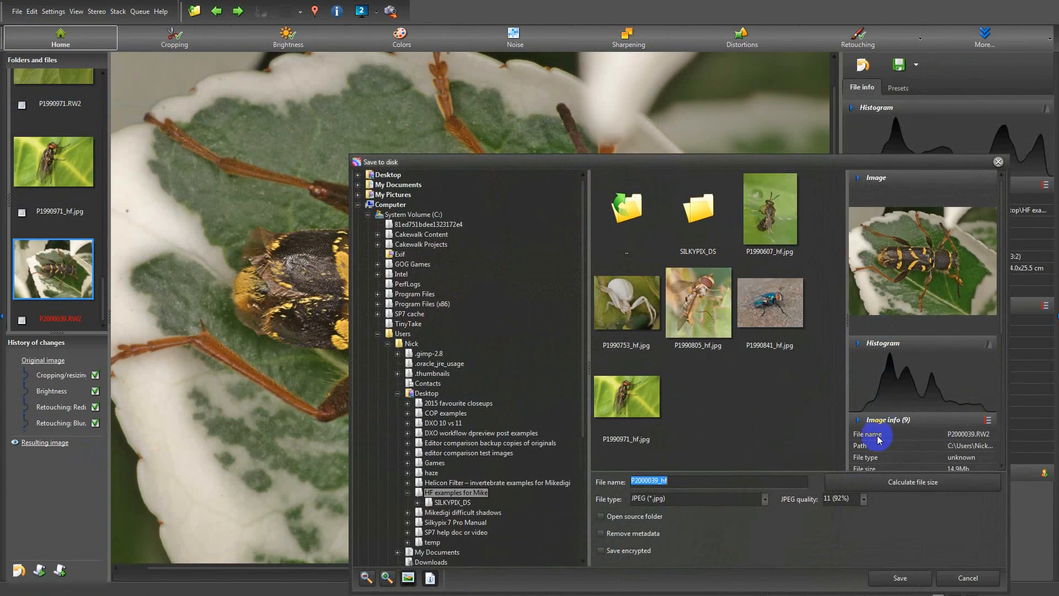
pyautogui.click(903, 578)
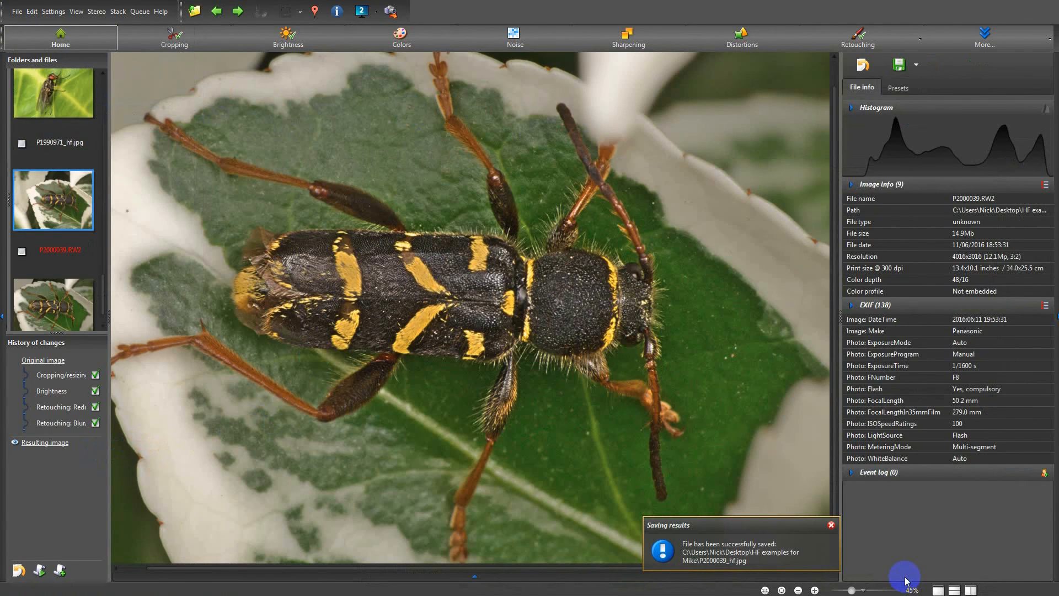
pyautogui.scroll(-1, 86, 311)
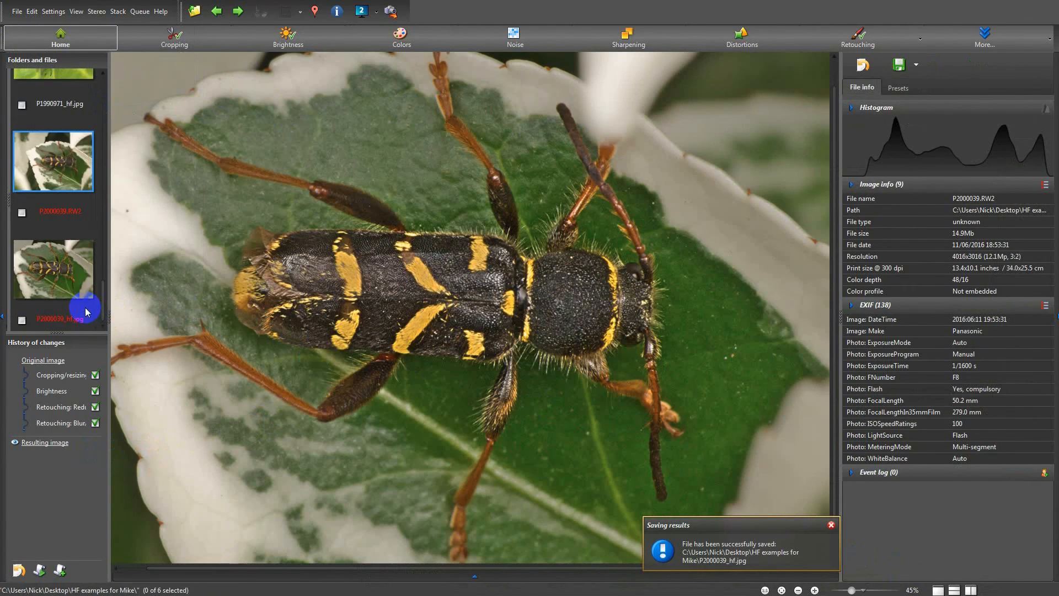